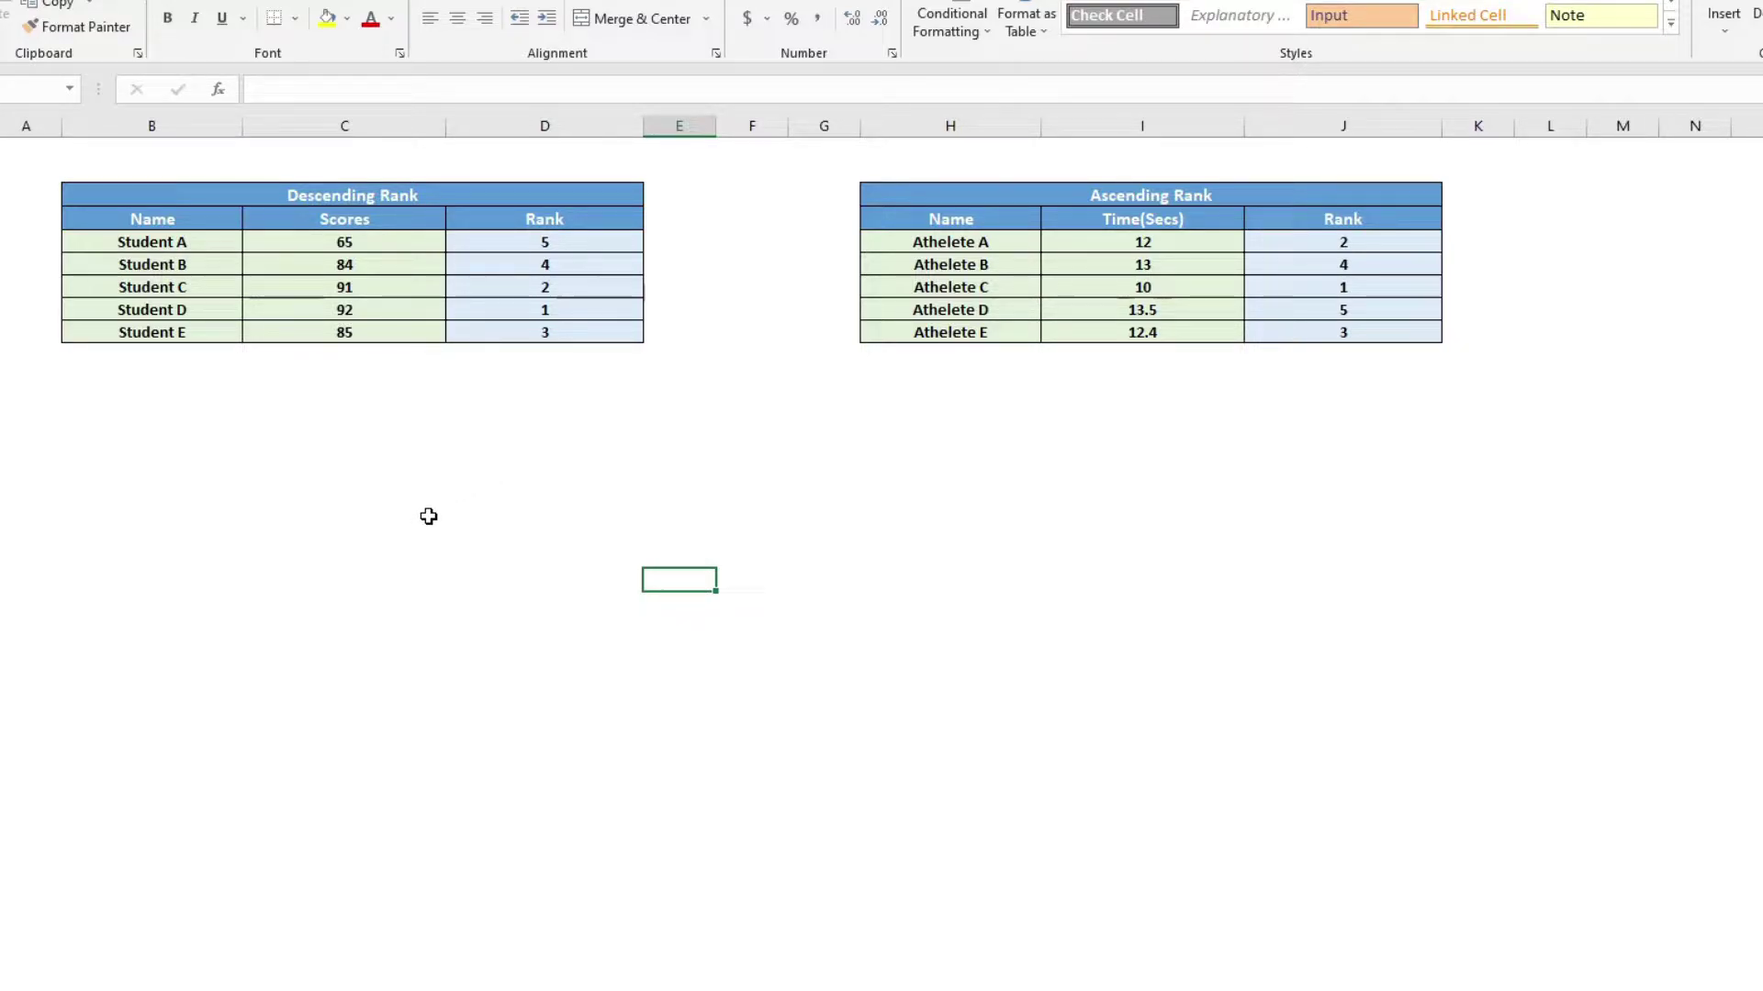
Highlight the student scores and compare Student C's 91 with Student D's top score of 92.
left_click_drag(388, 241, 382, 330)
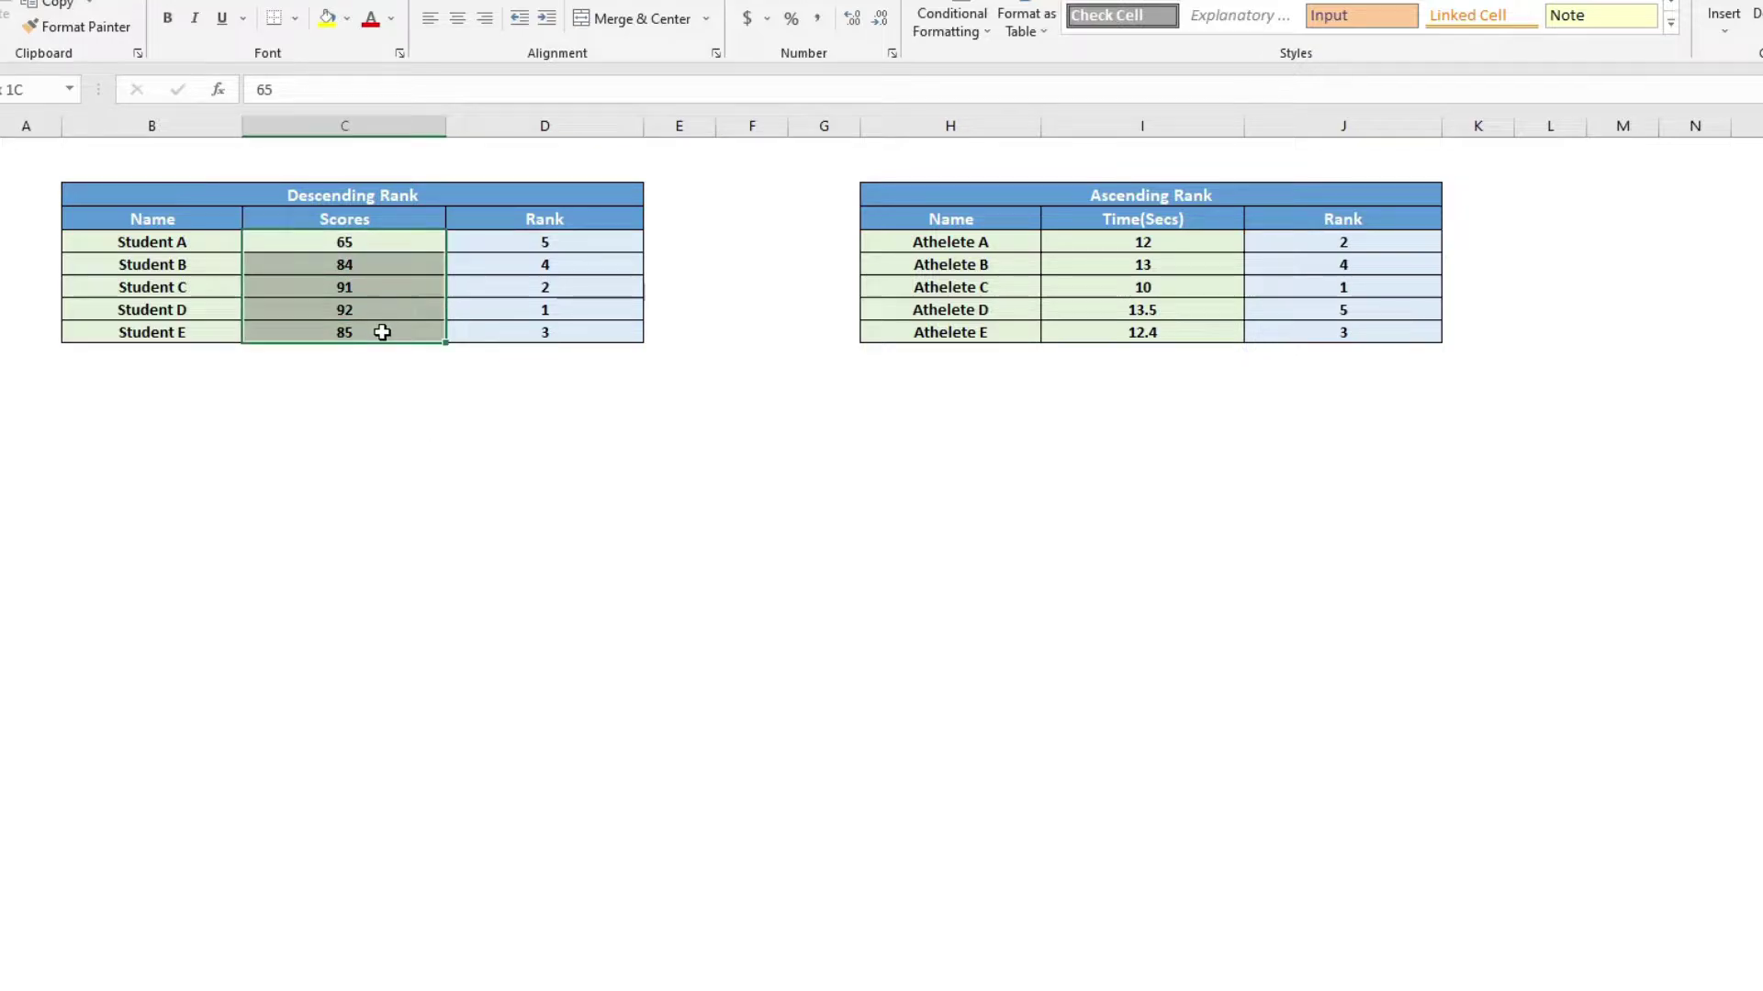
left_click(351, 472)
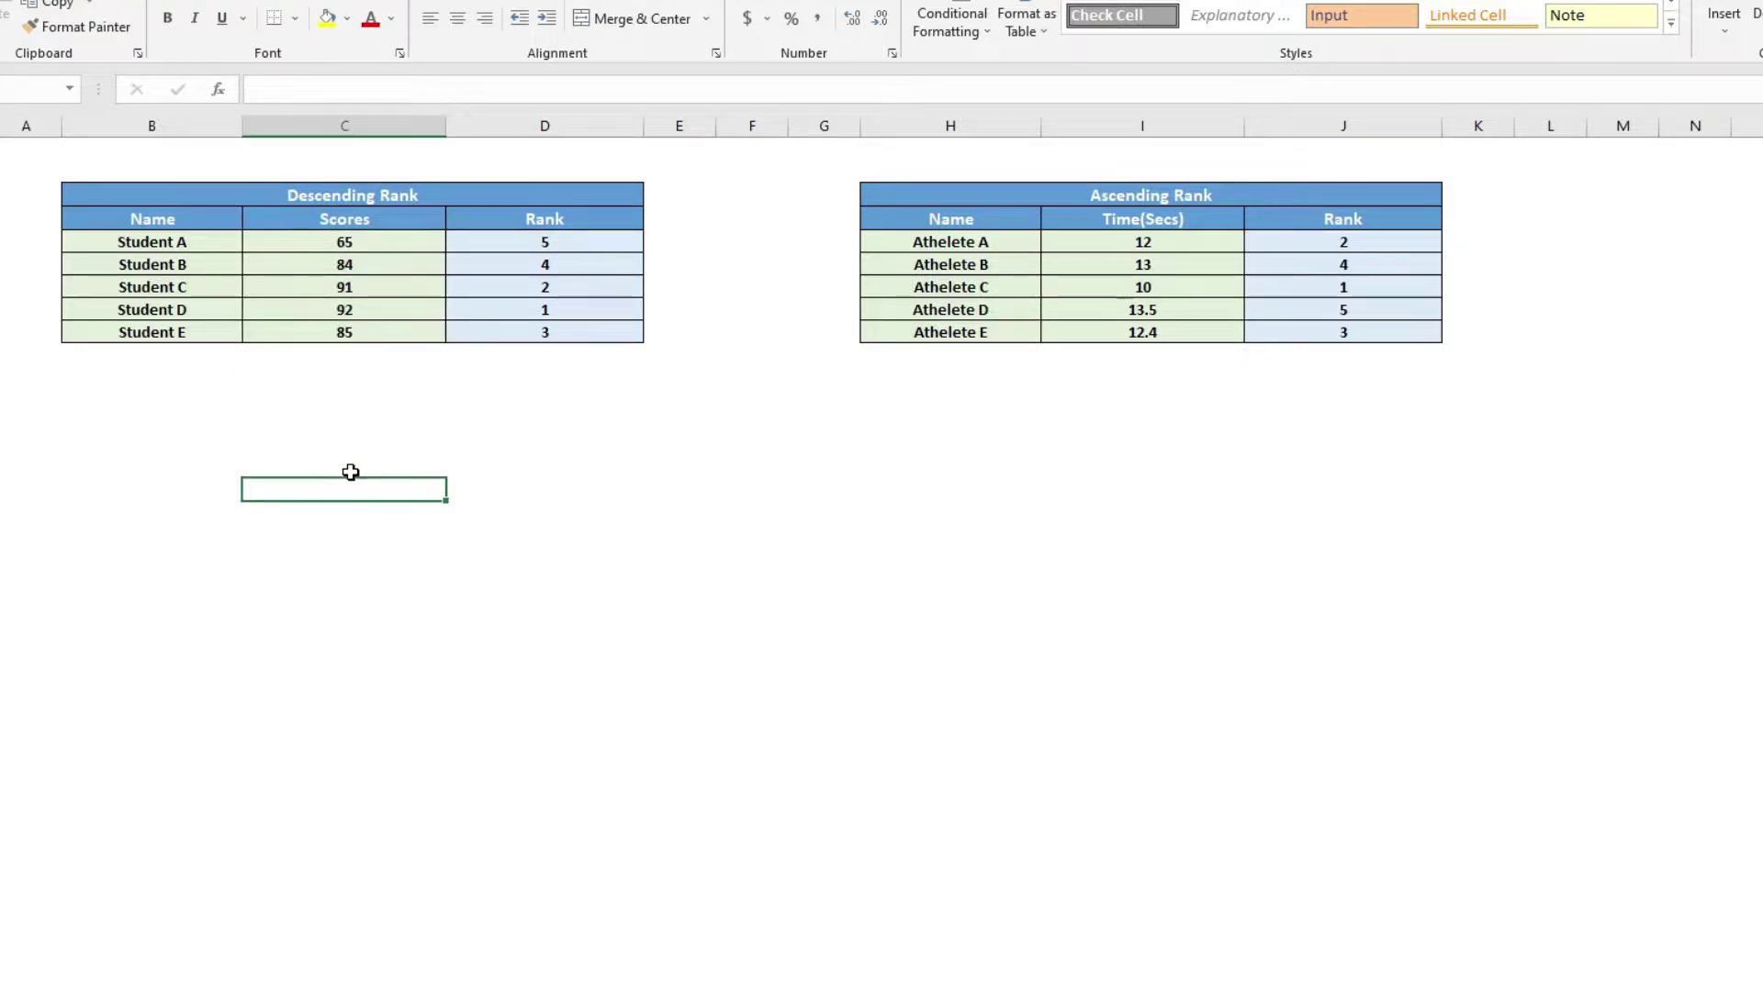
left_click(366, 308)
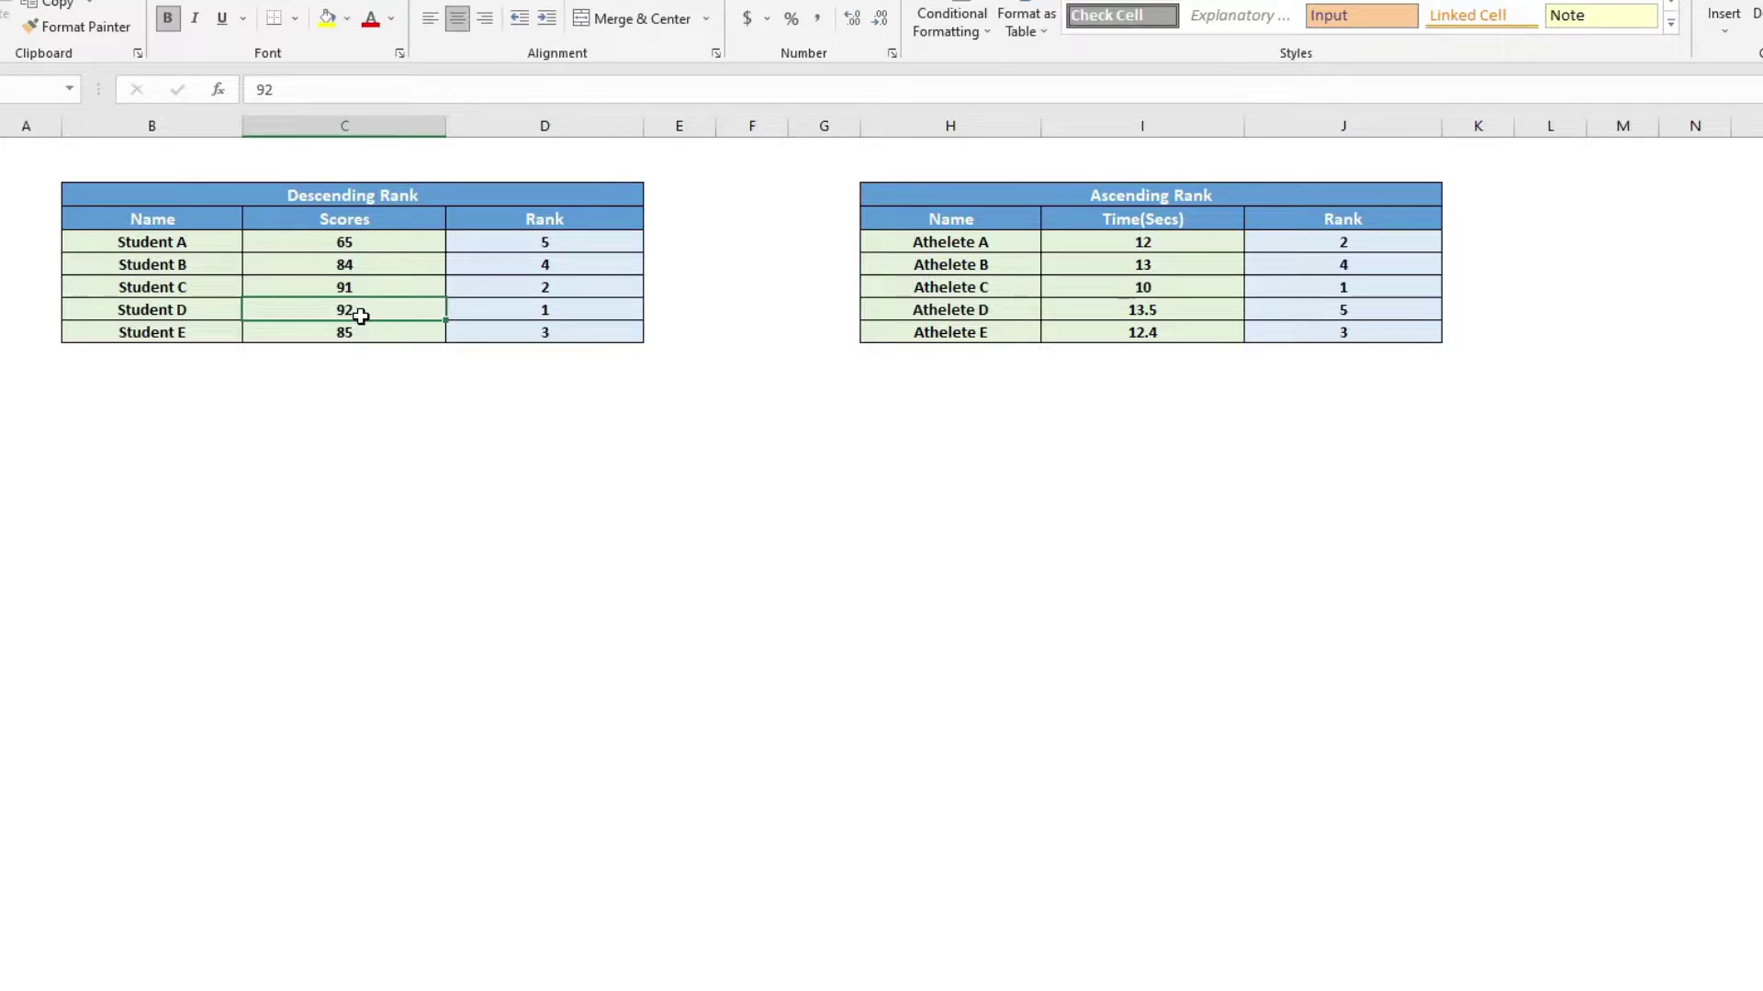
left_click(360, 288)
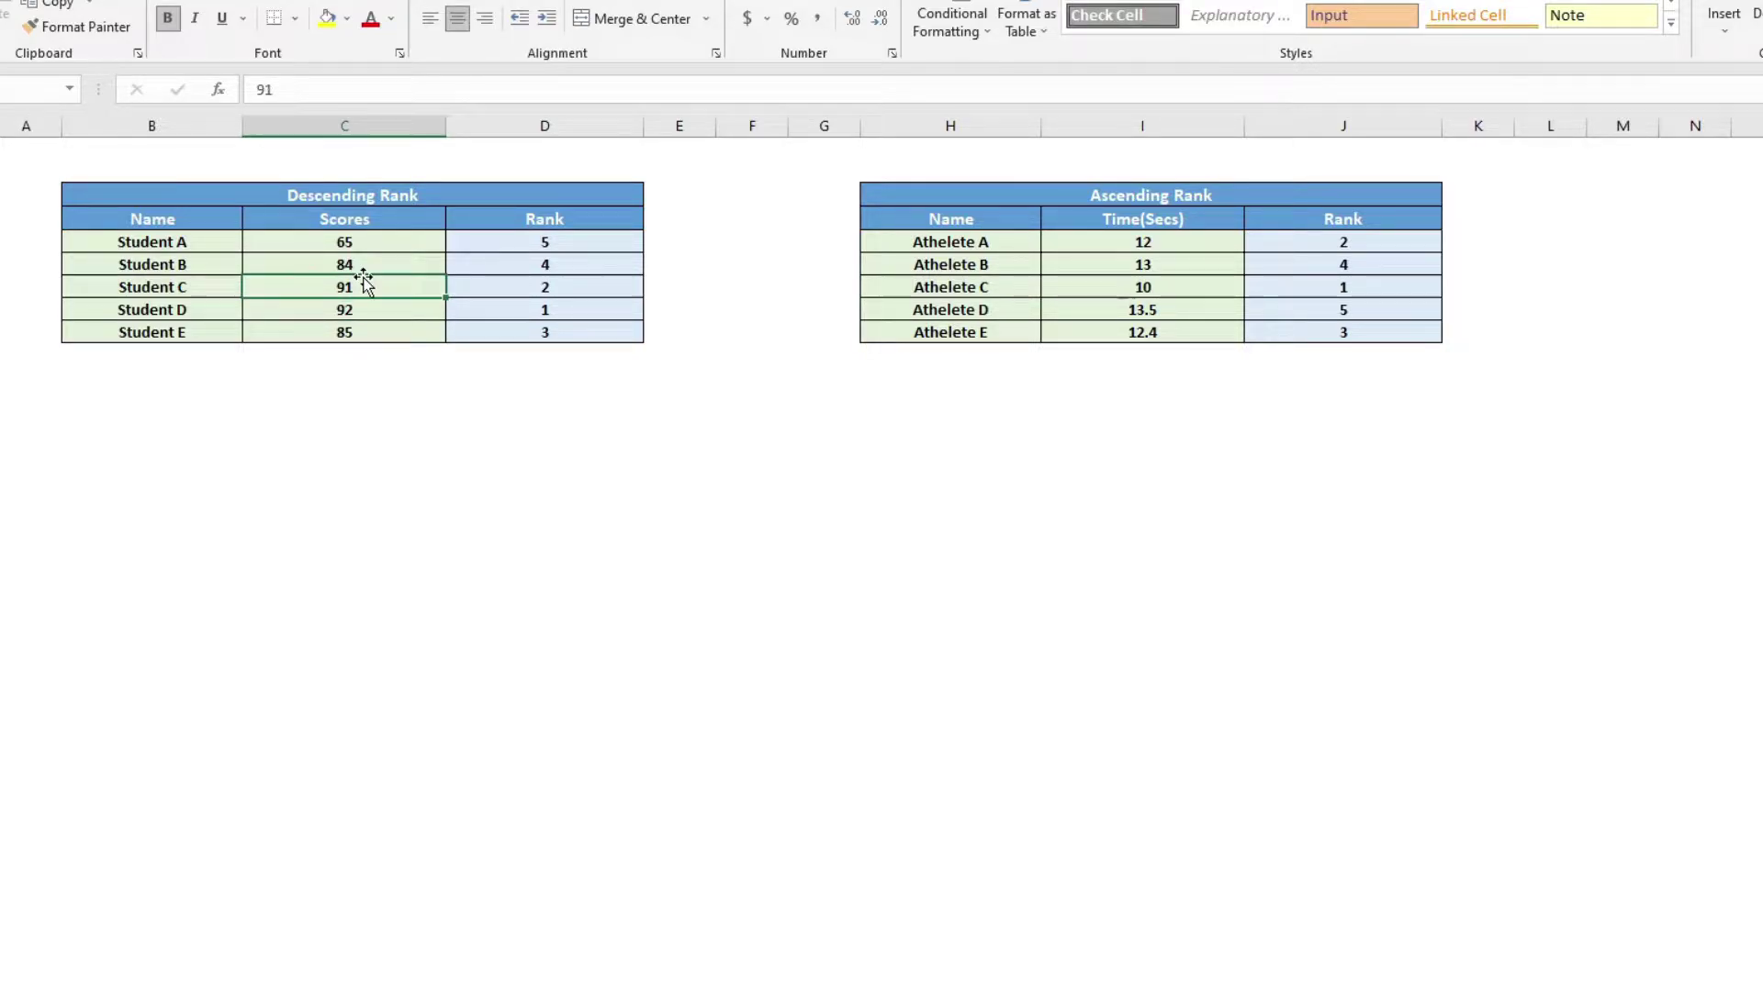
left_click(347, 310)
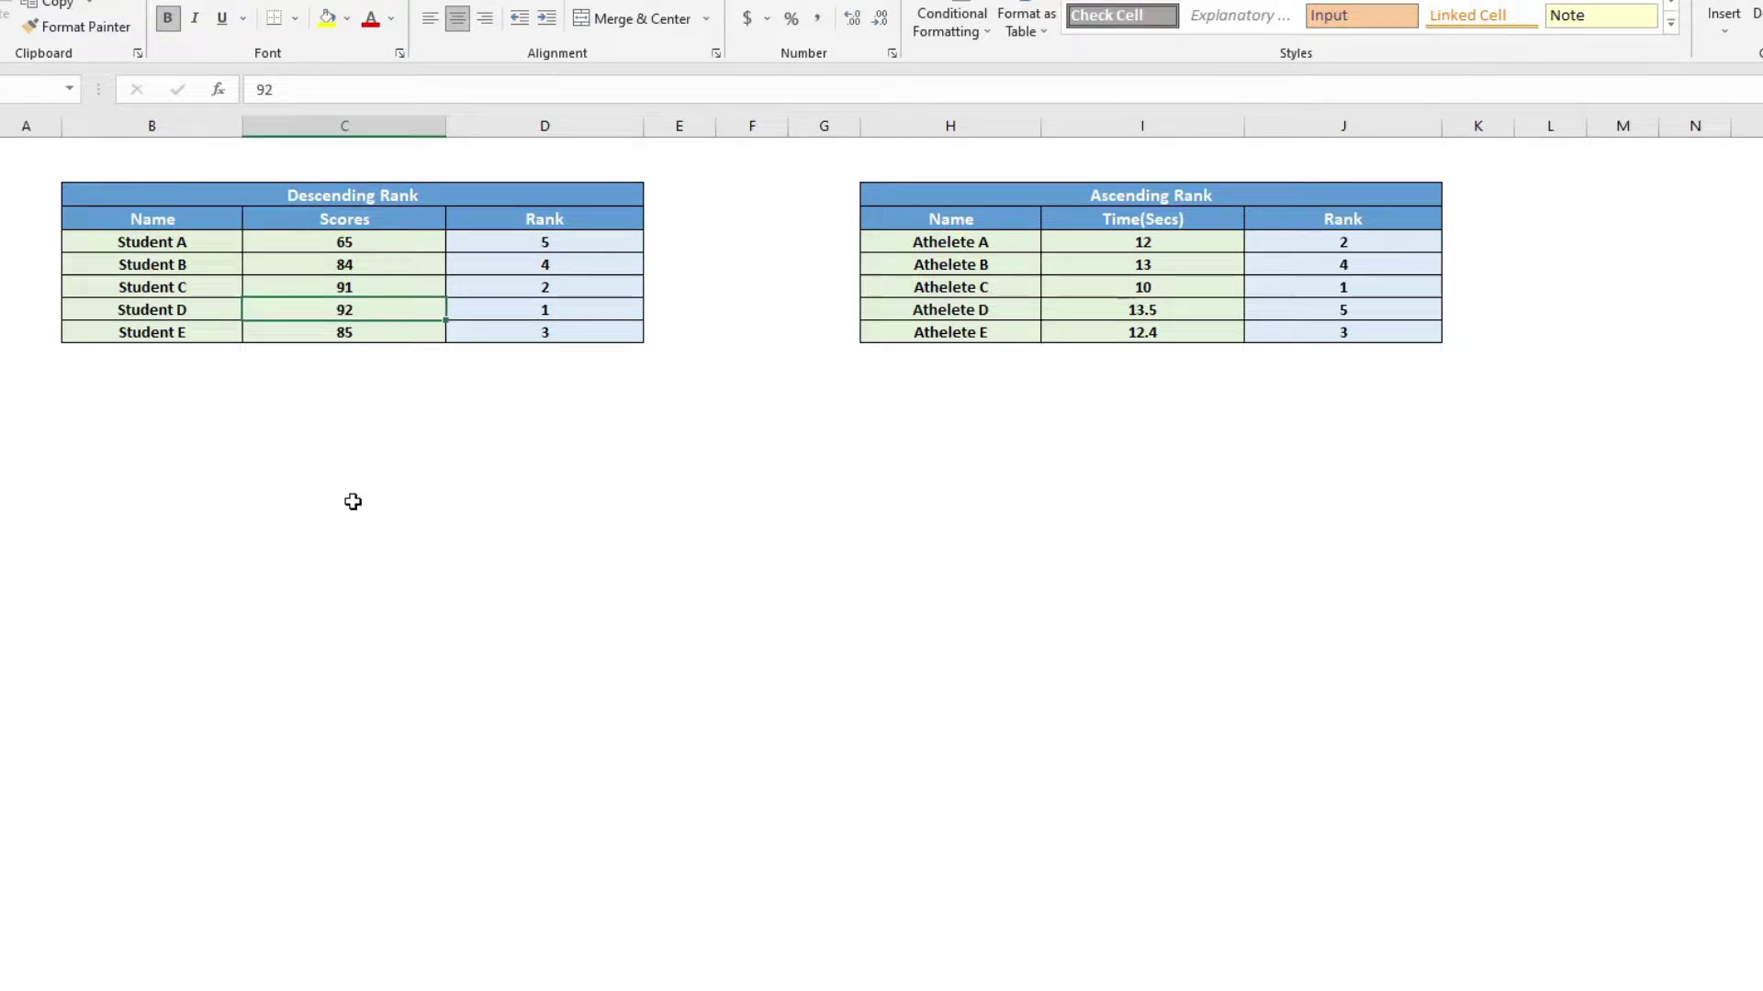
Highlight the athletes' race times and note the fastest time of 10.
left_click(1158, 243)
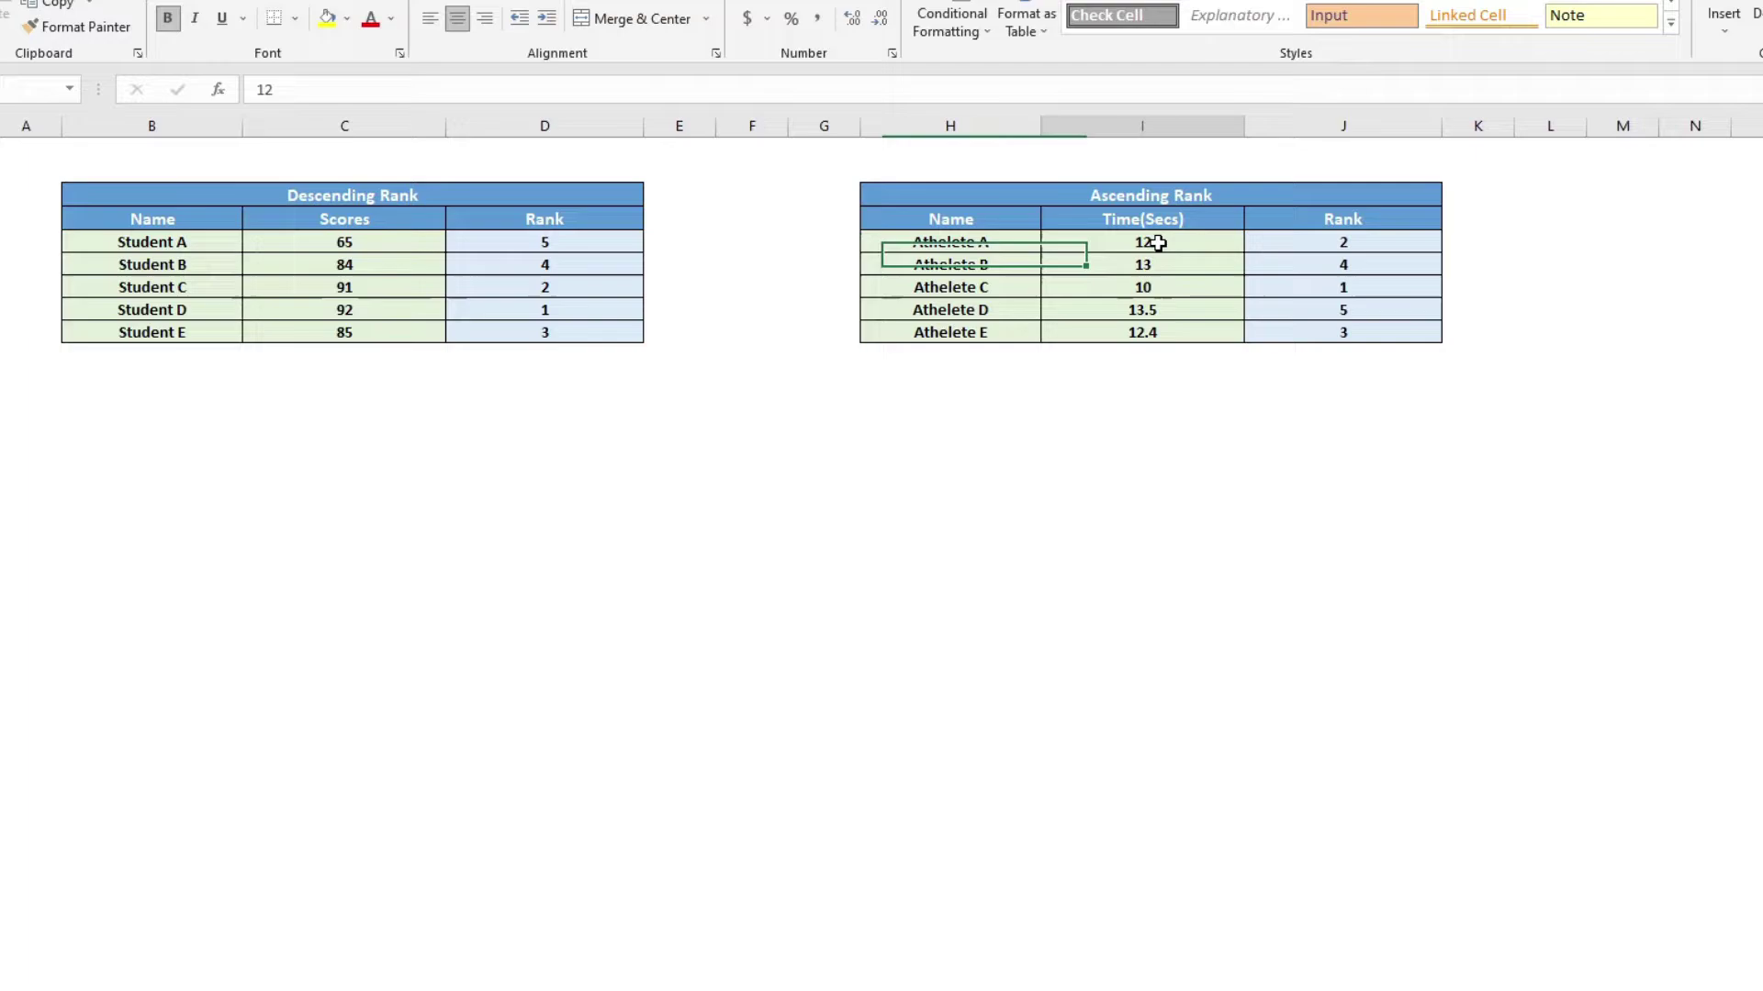
left_click_drag(1158, 243, 1153, 331)
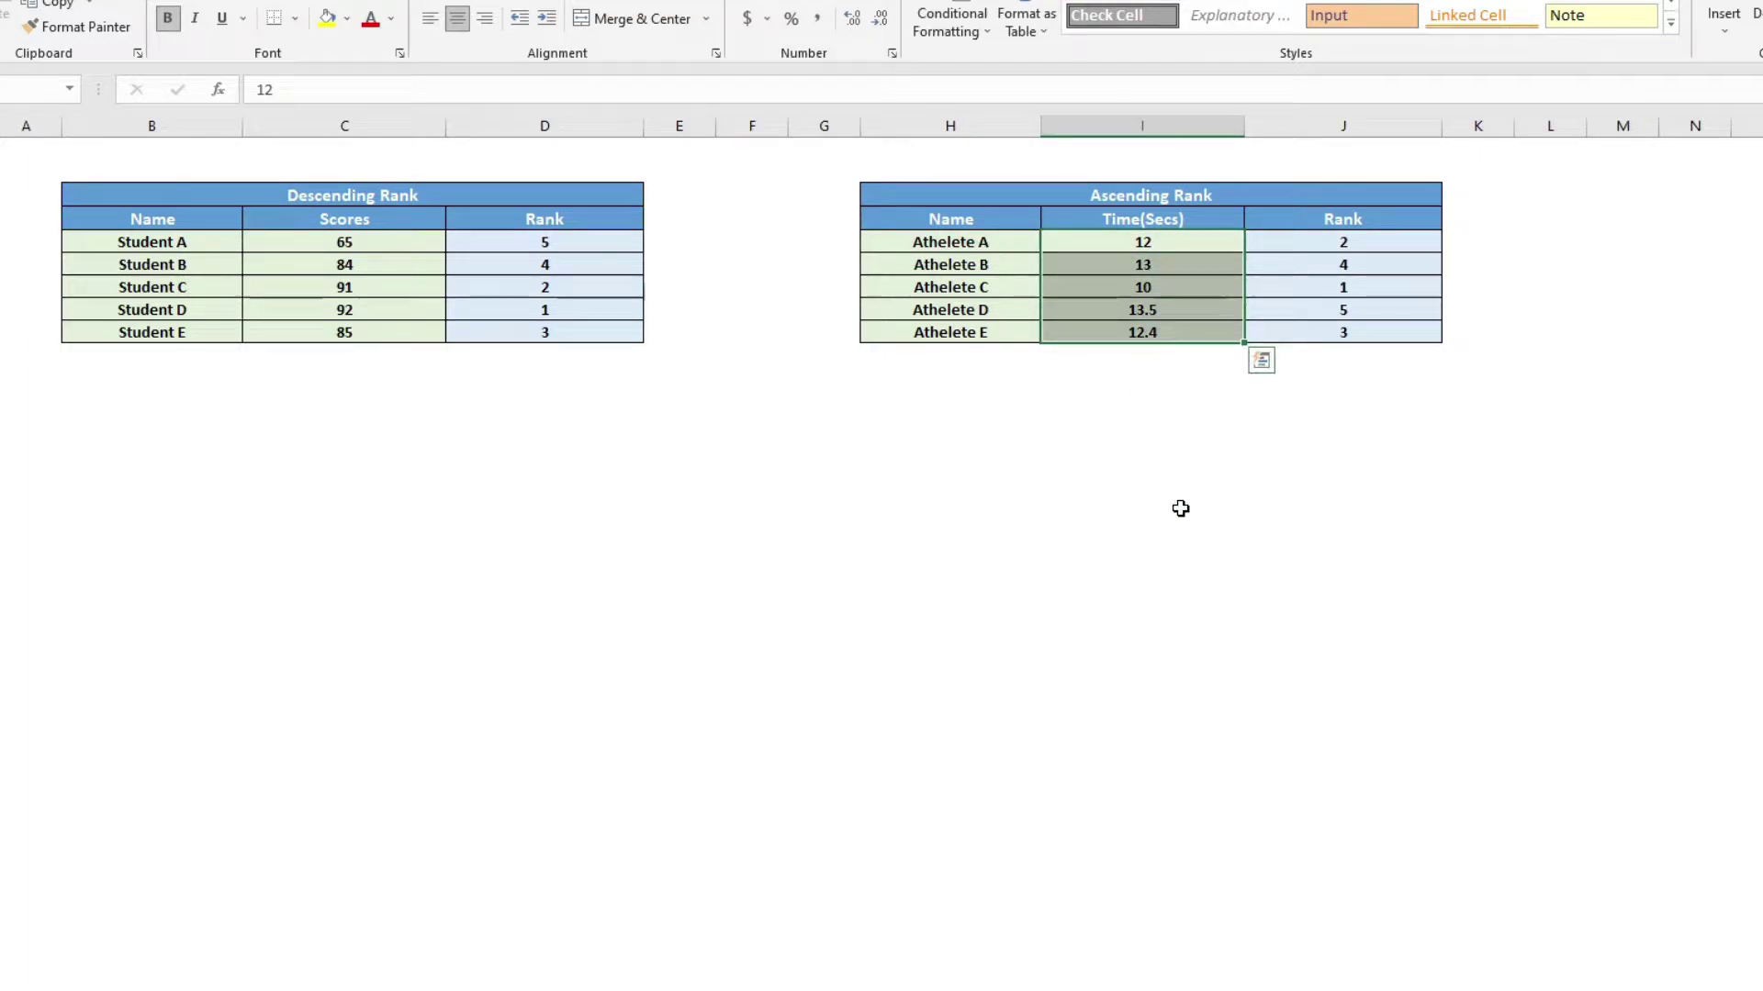
left_click(1144, 426)
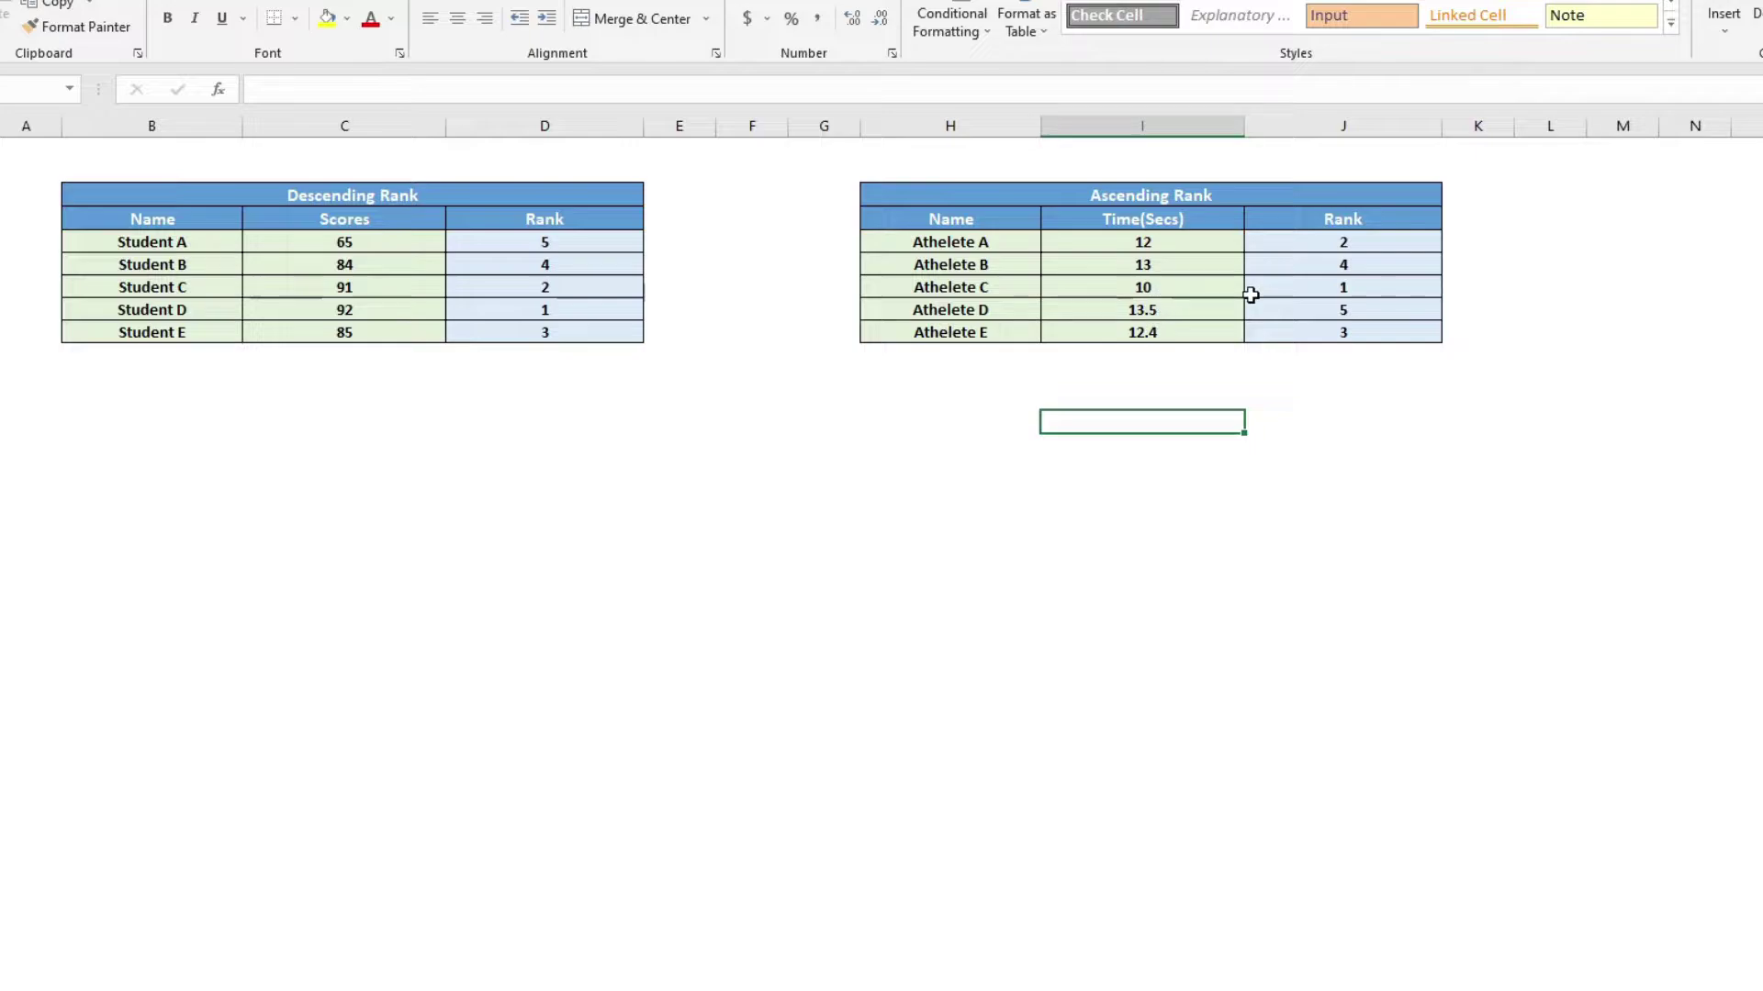
left_click(1152, 290)
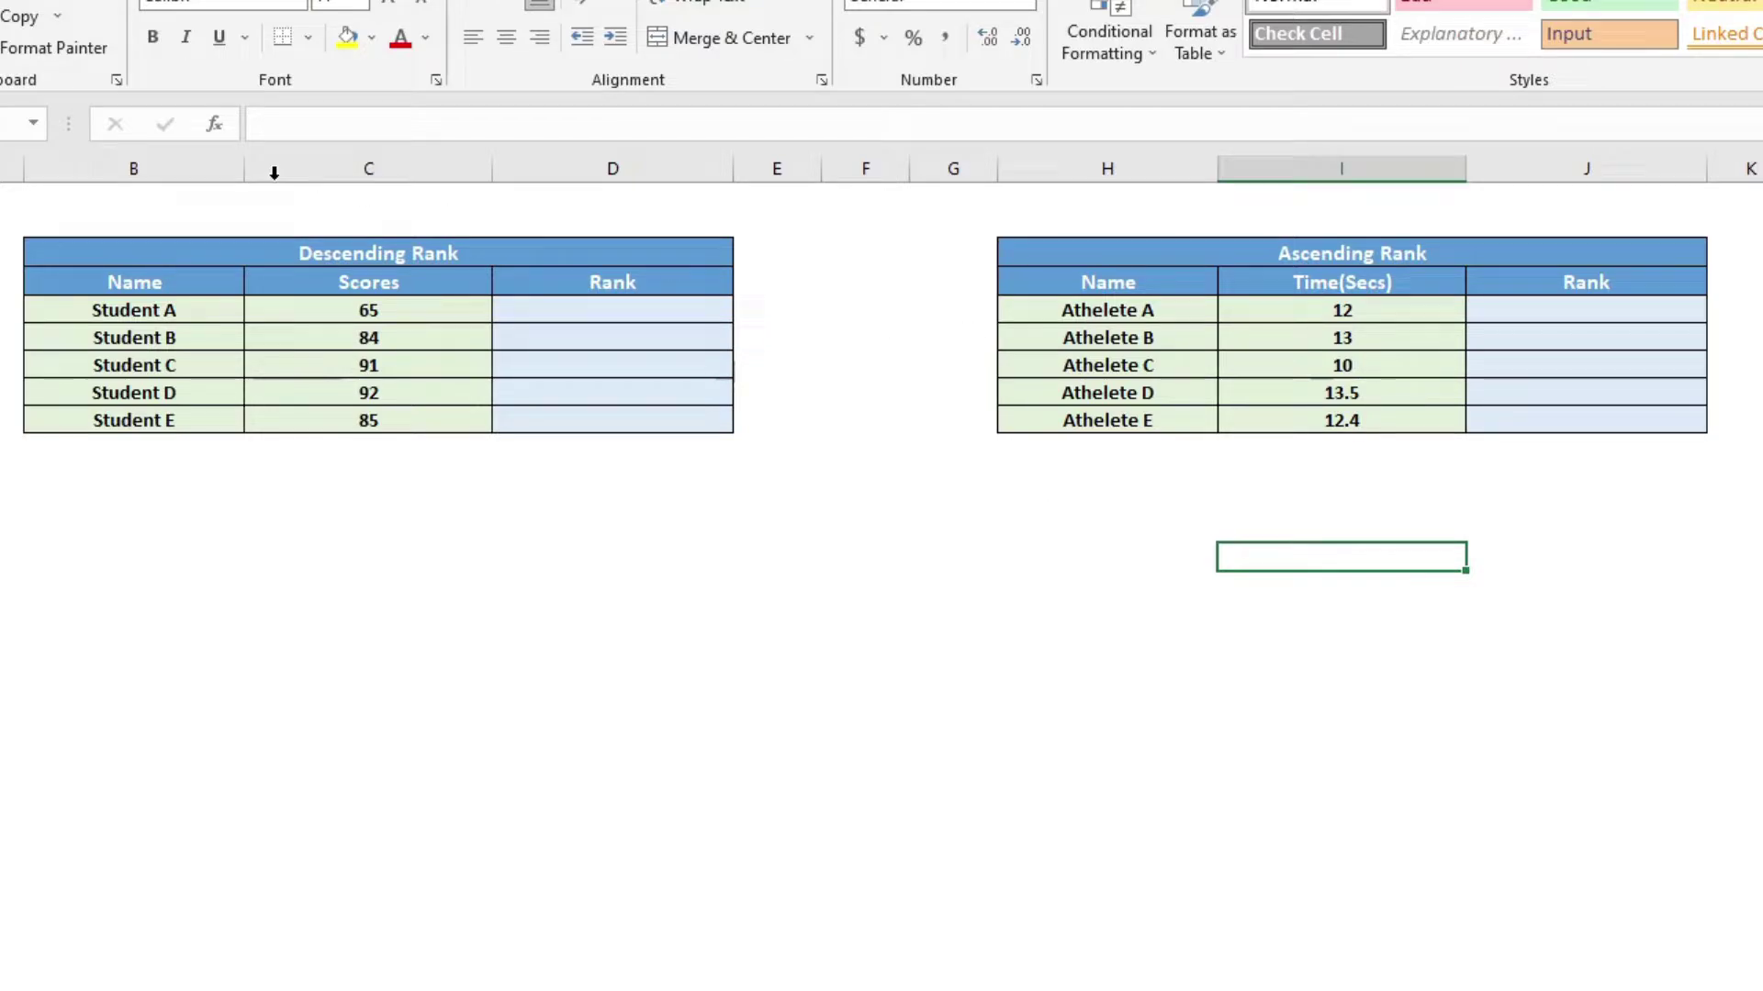
Start Student A's Rank formula in D5 with =rank and choose RANK.EQ from the suggestions.
left_click(392, 257)
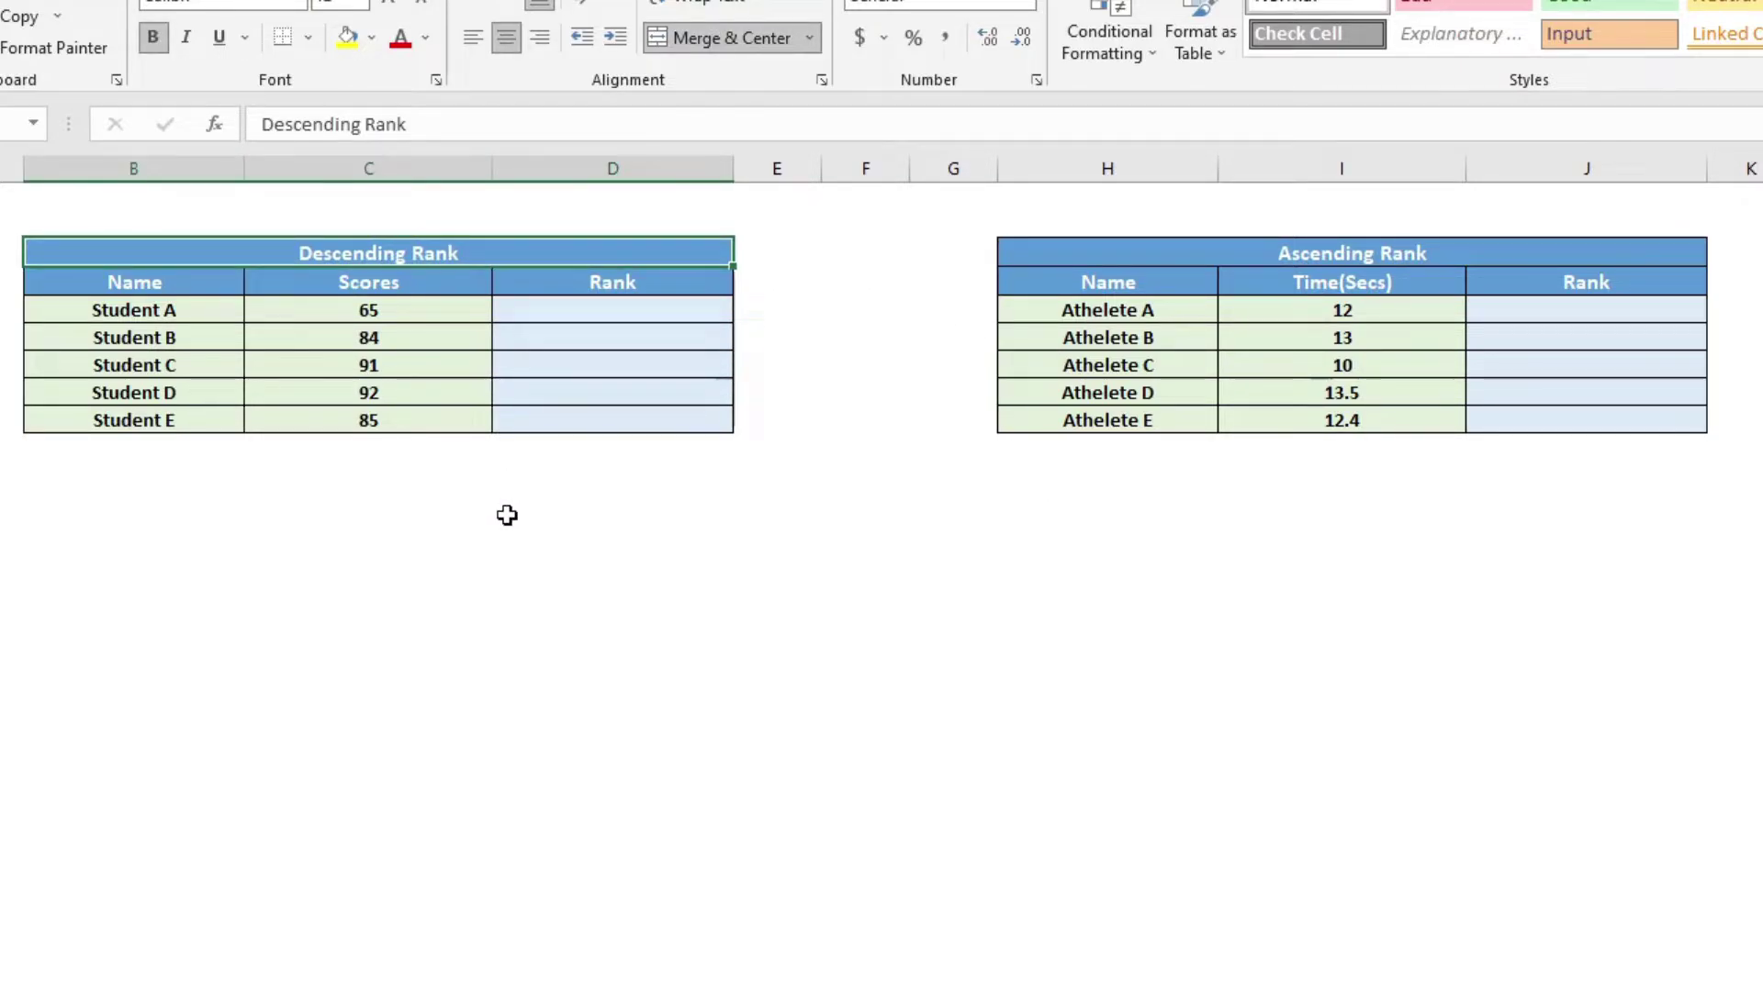
left_click(385, 396)
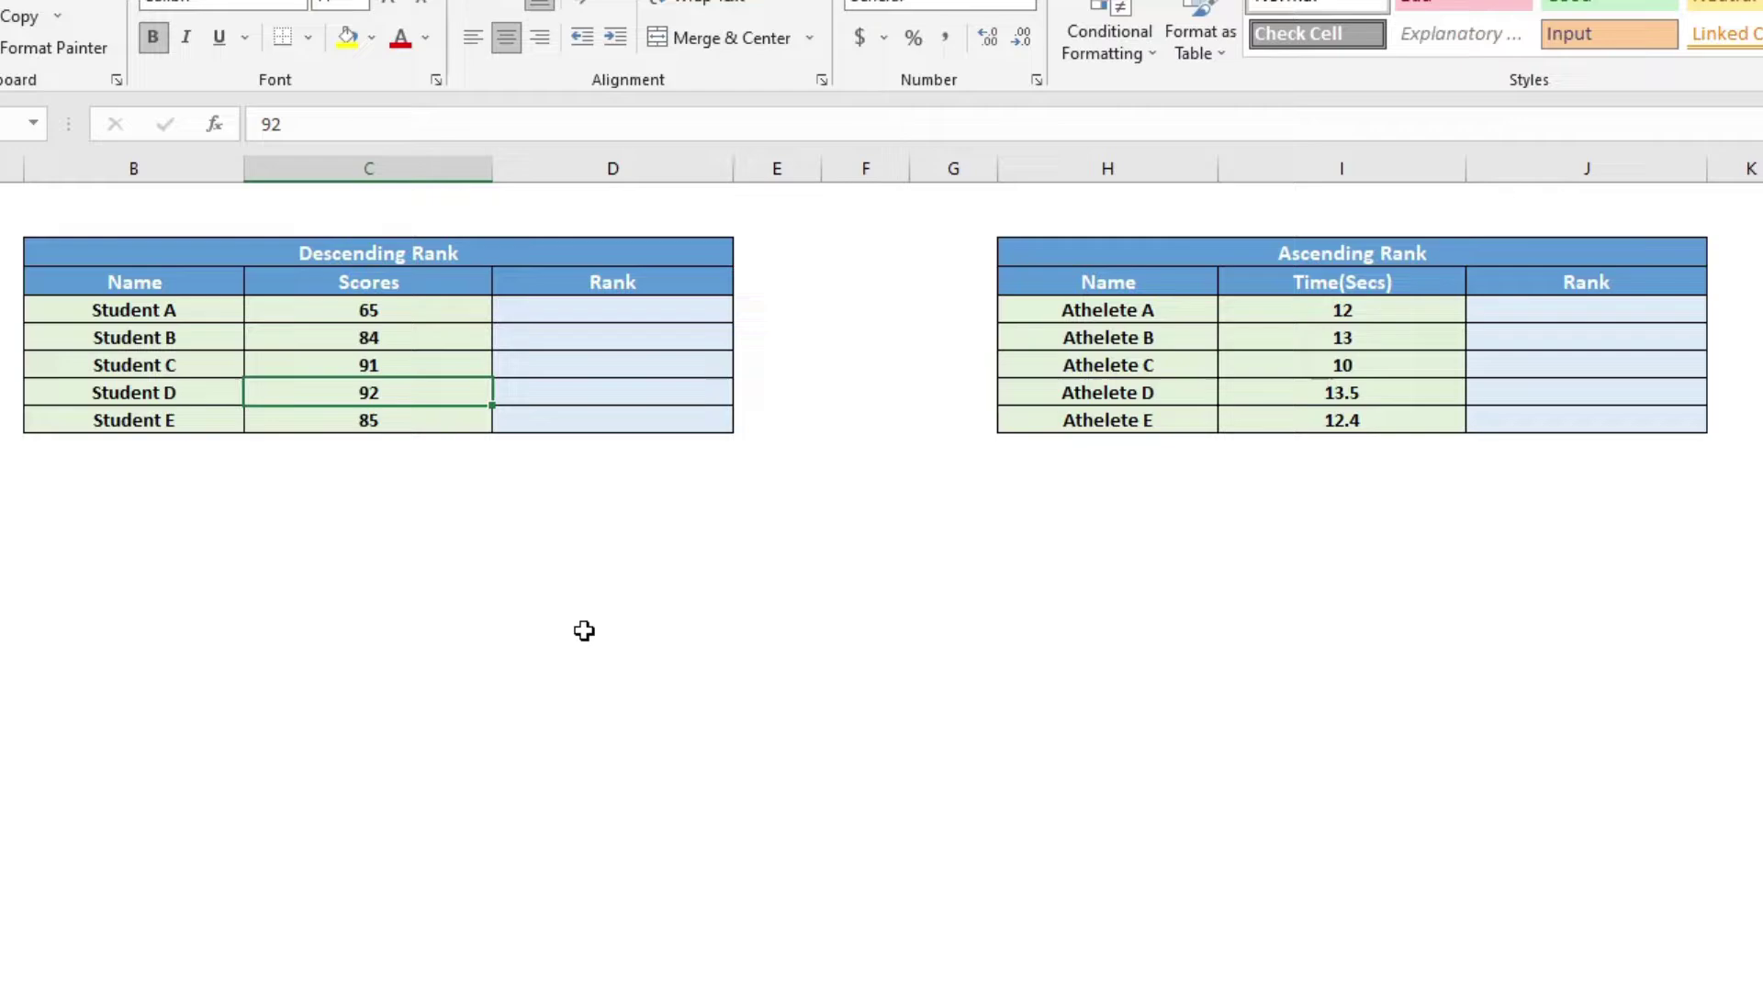
left_click(576, 311)
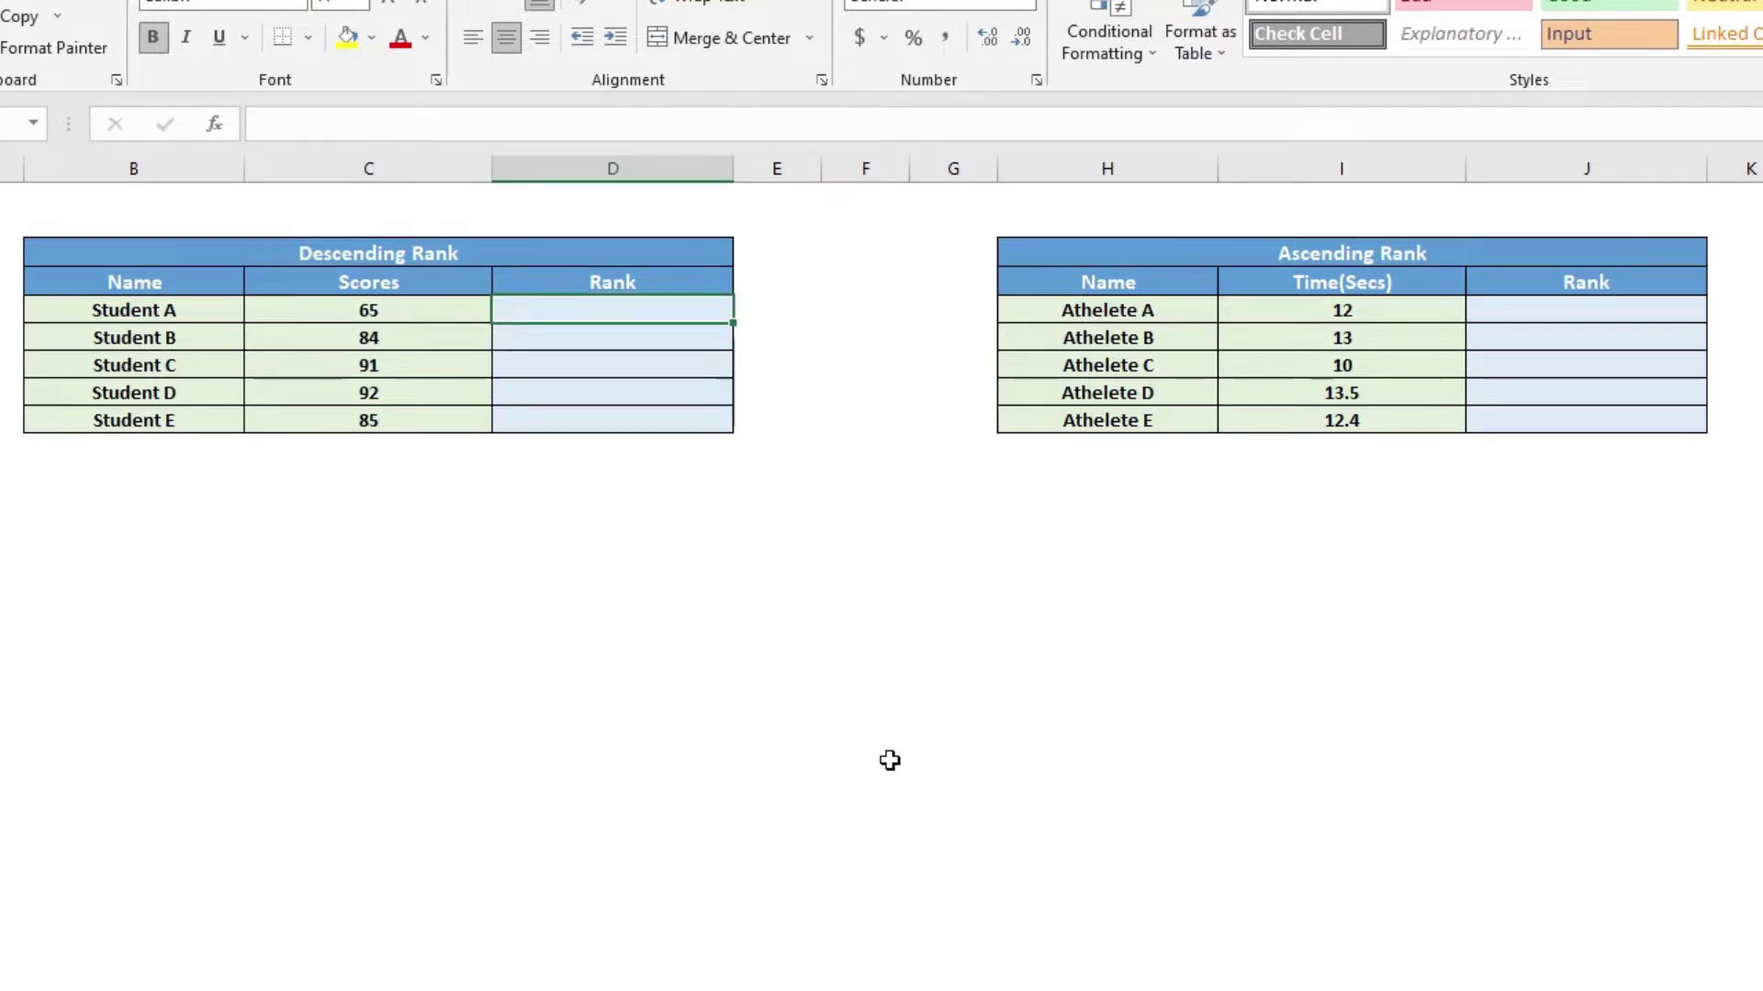
type("=ra")
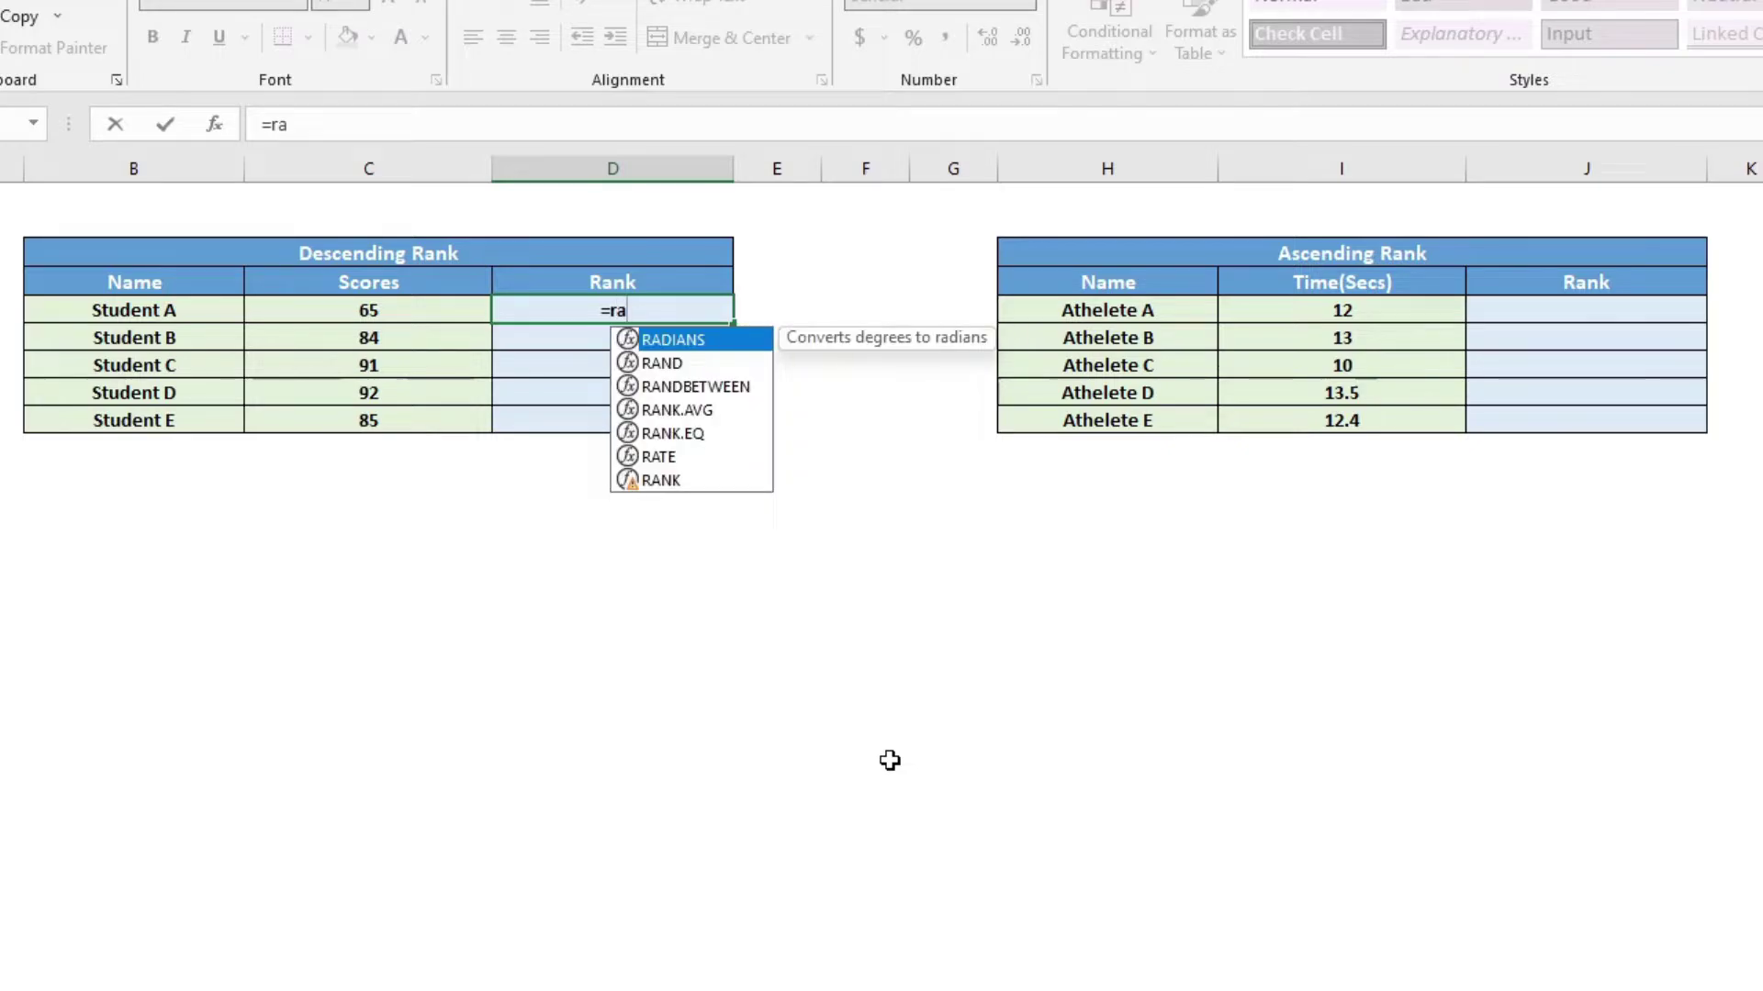
type("nk")
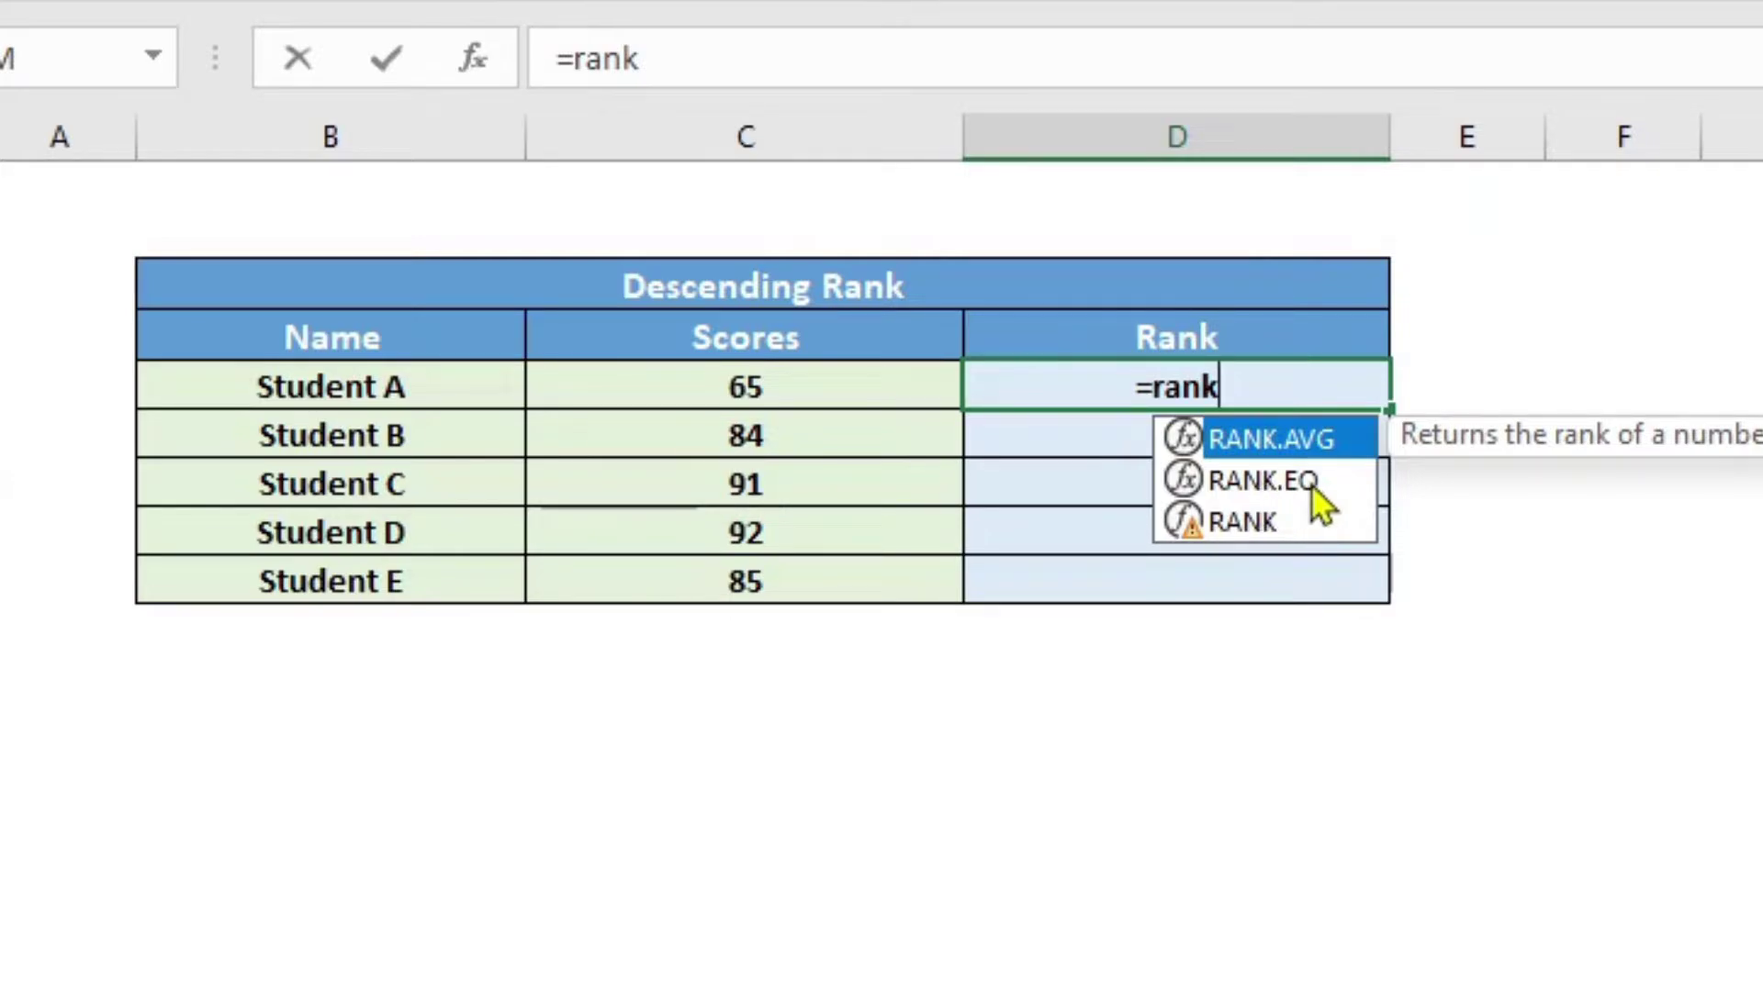
left_click(1267, 525)
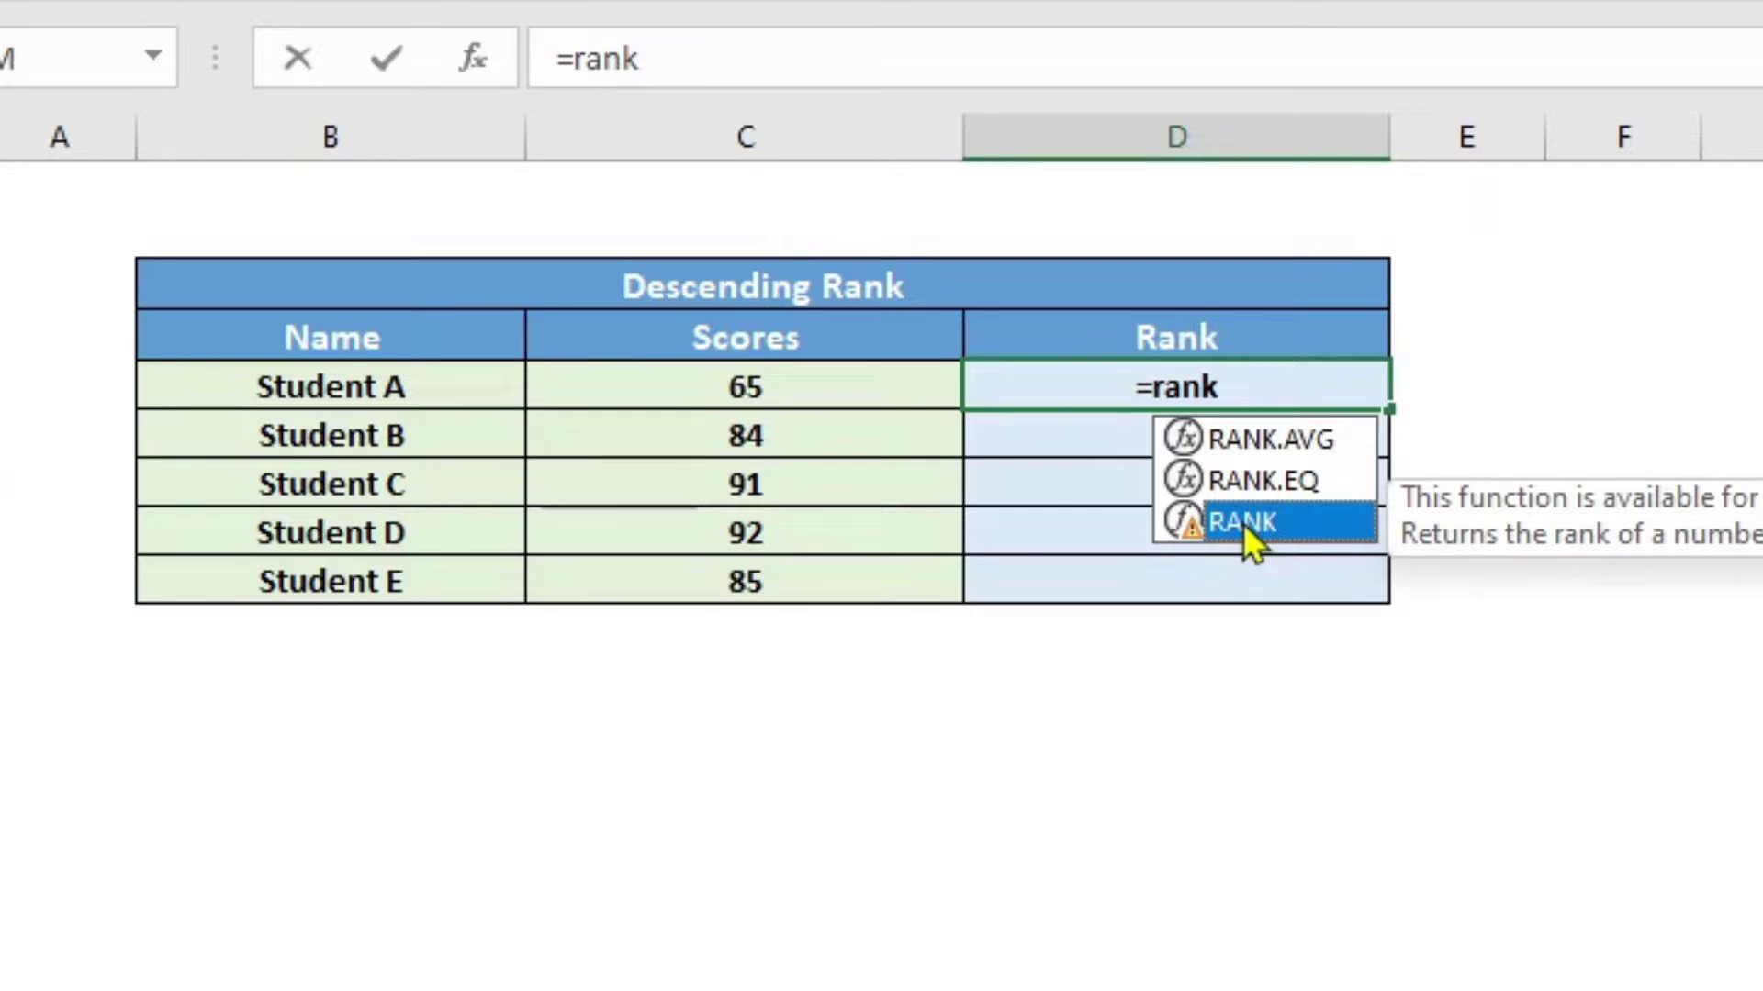
left_click(1250, 487)
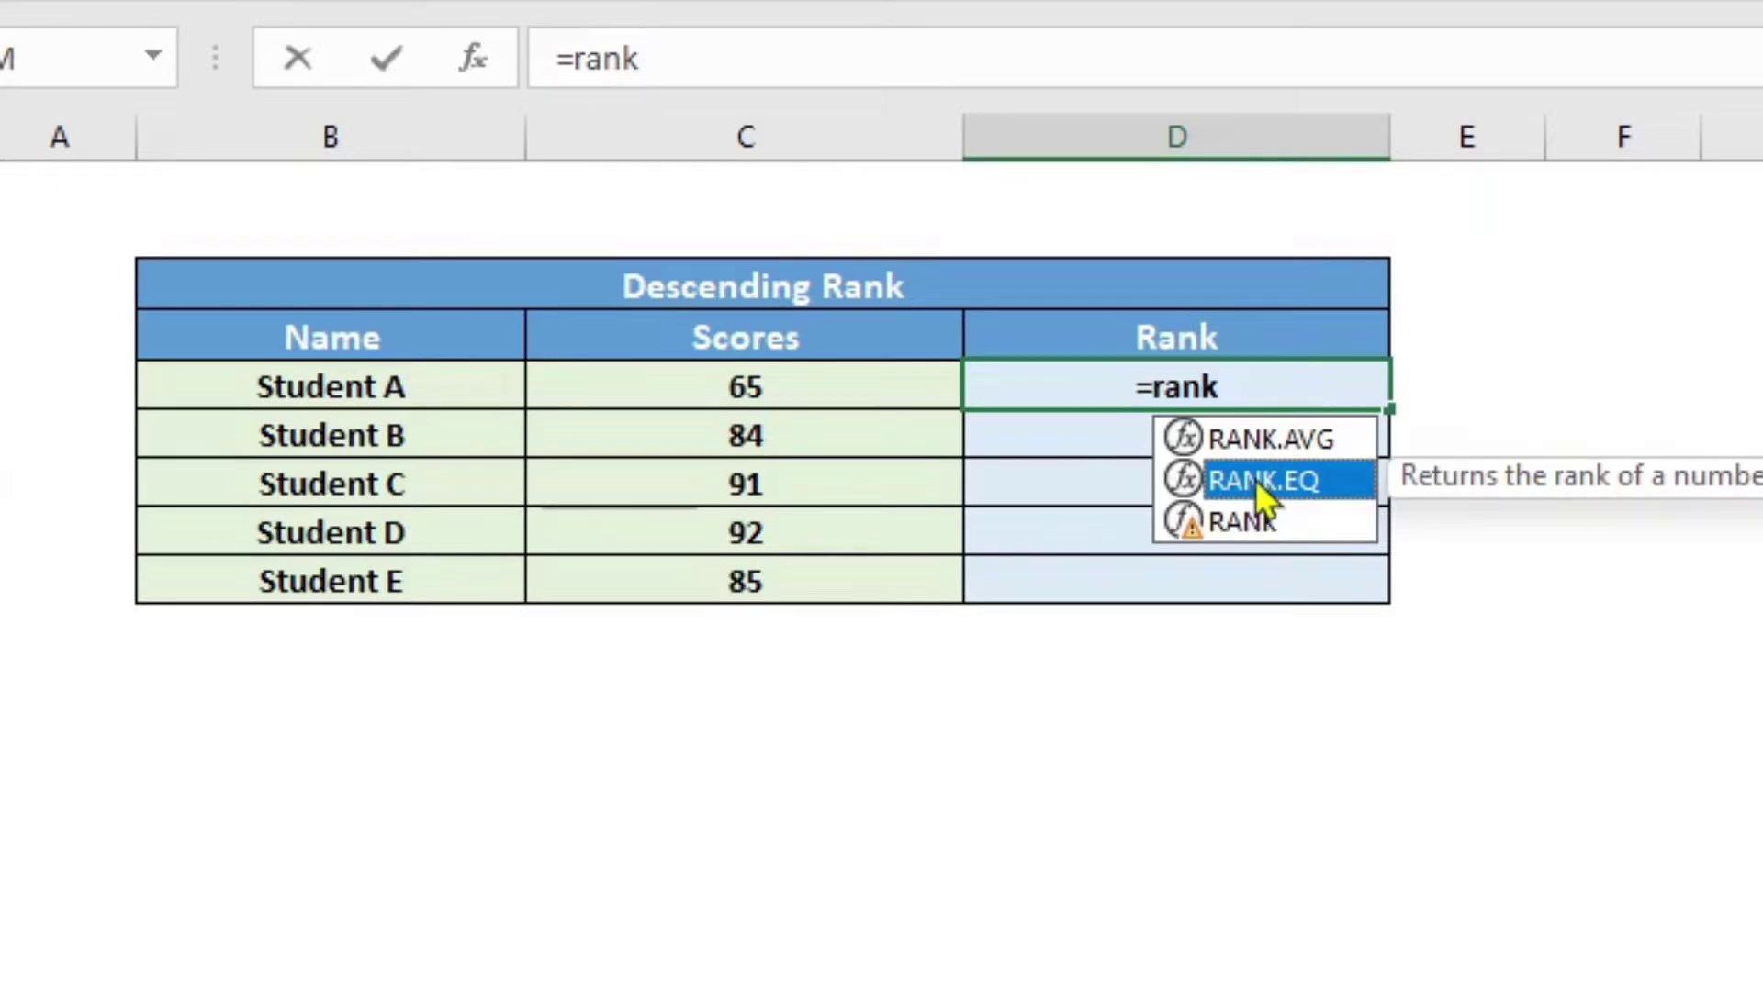
Build =RANK.EQ(C5,C5:C9 using Student A's score 65 and all five scores as the range.
double_click(1254, 481)
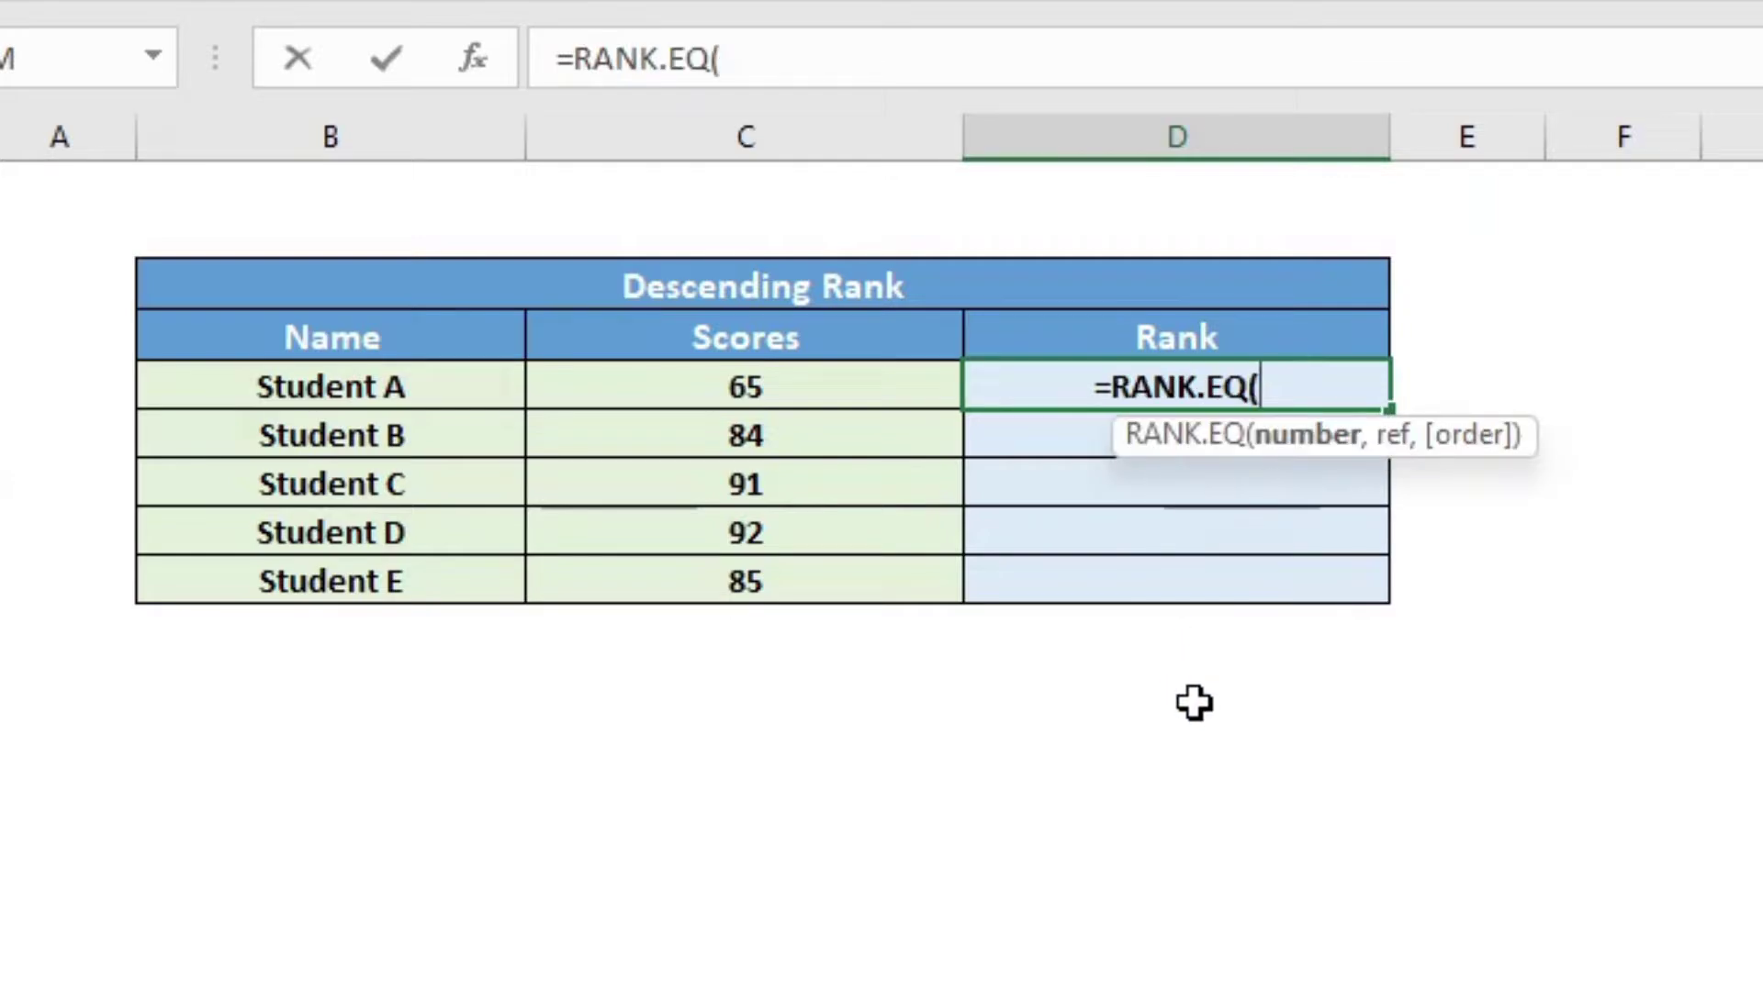
left_click(806, 385)
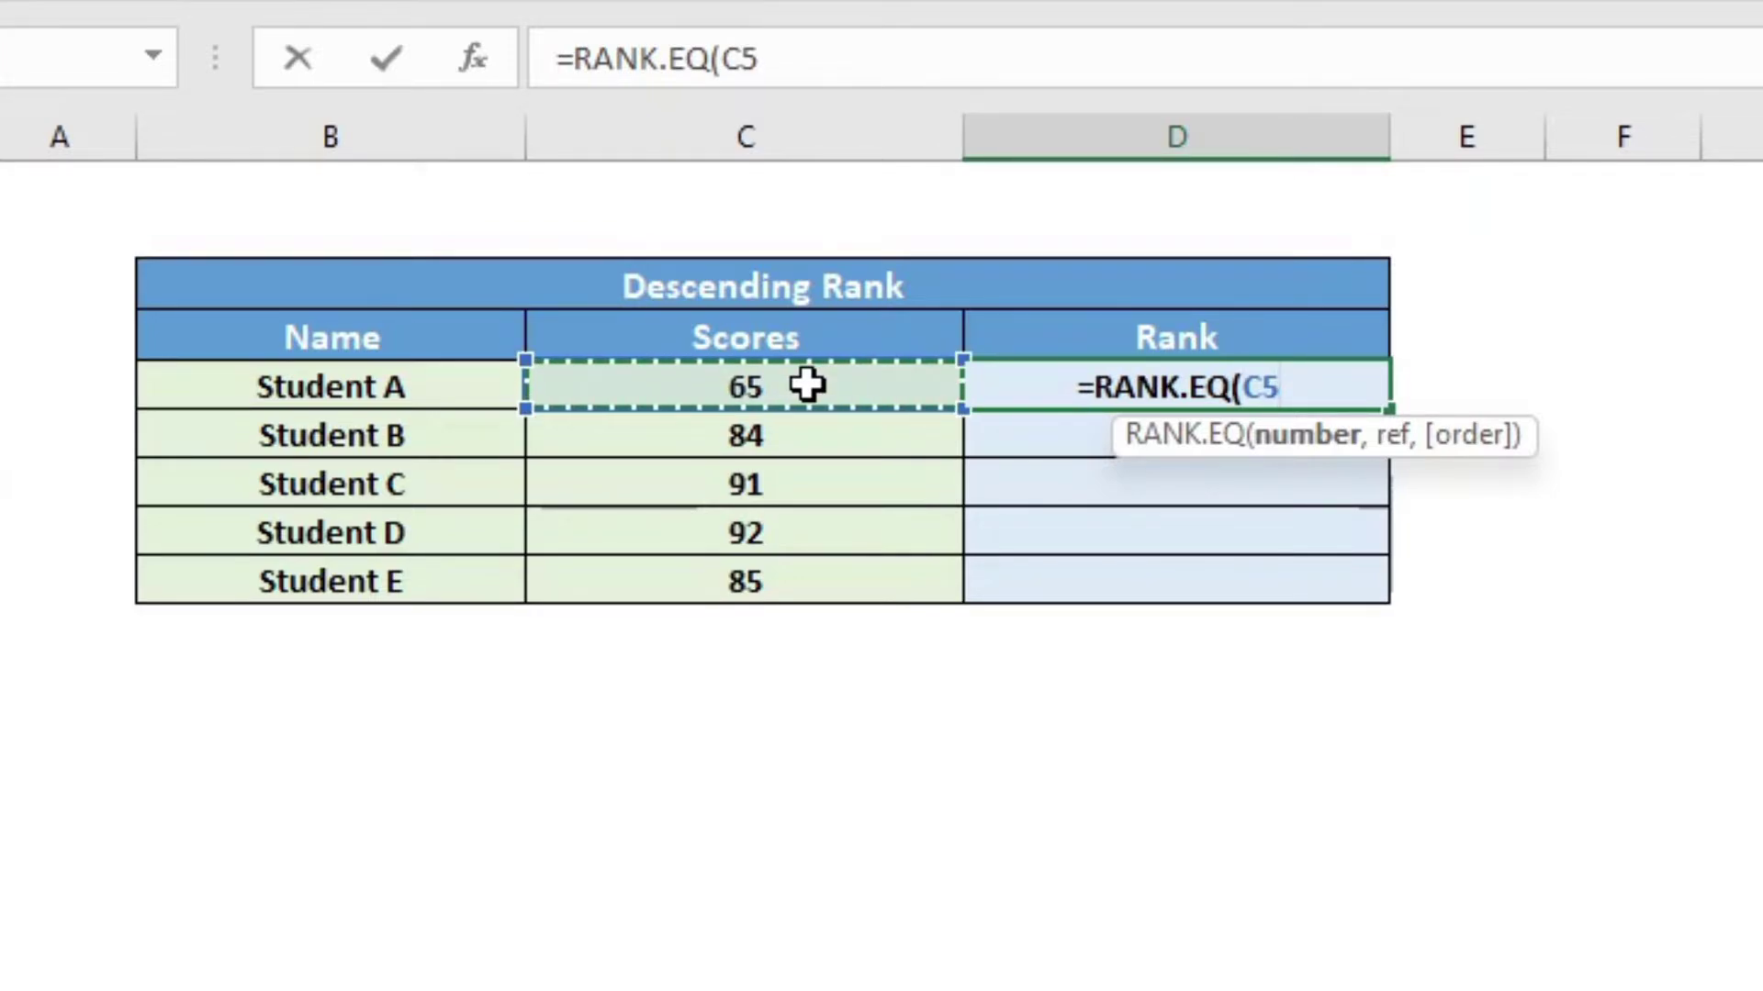
type(",")
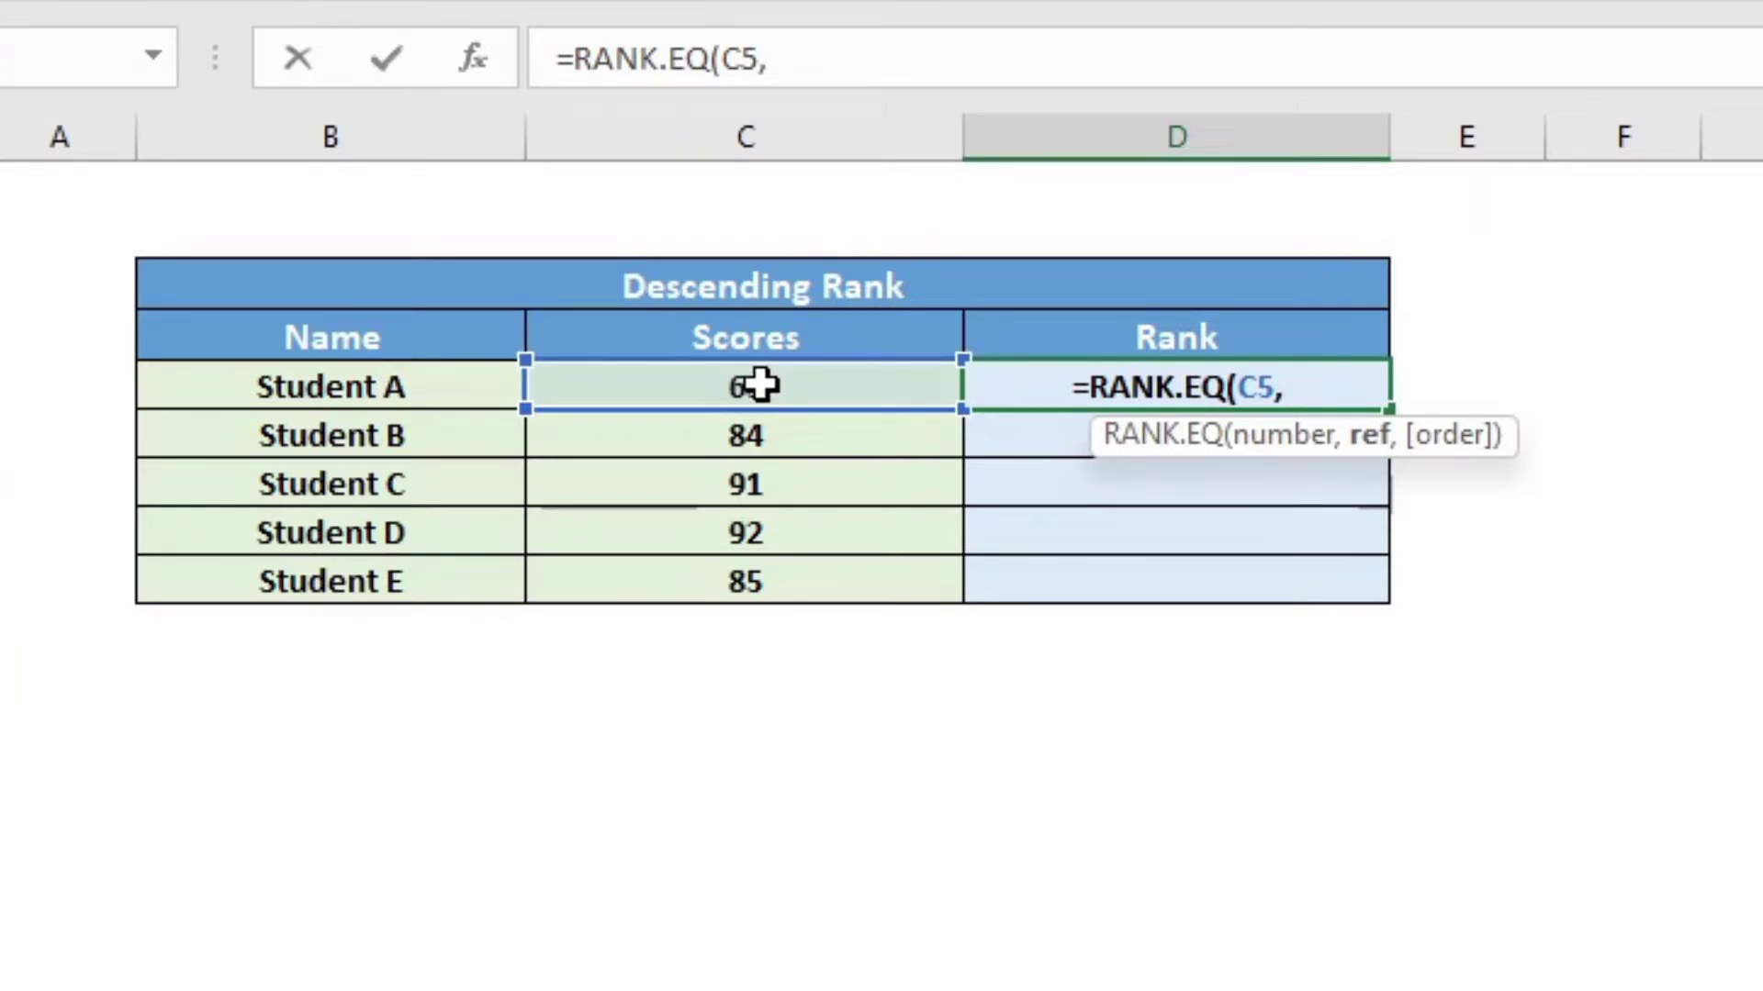
left_click(763, 386)
left_click_drag(763, 386, 745, 576)
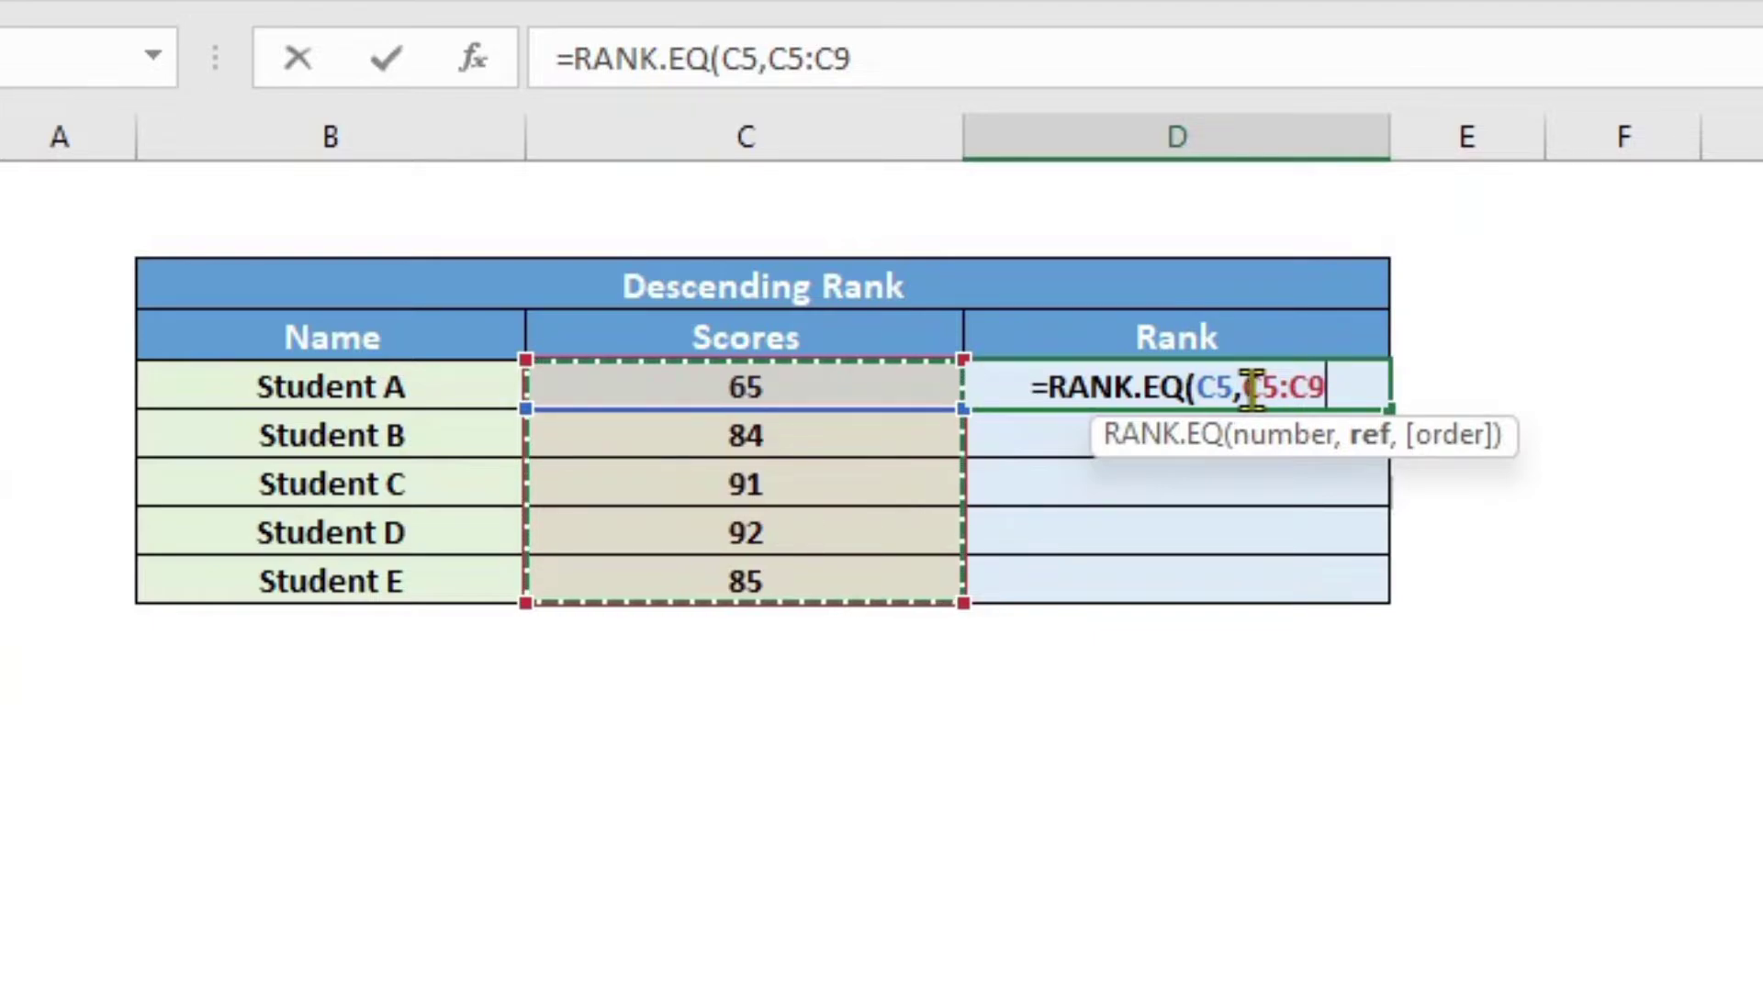
left_click_drag(1251, 387, 1330, 386)
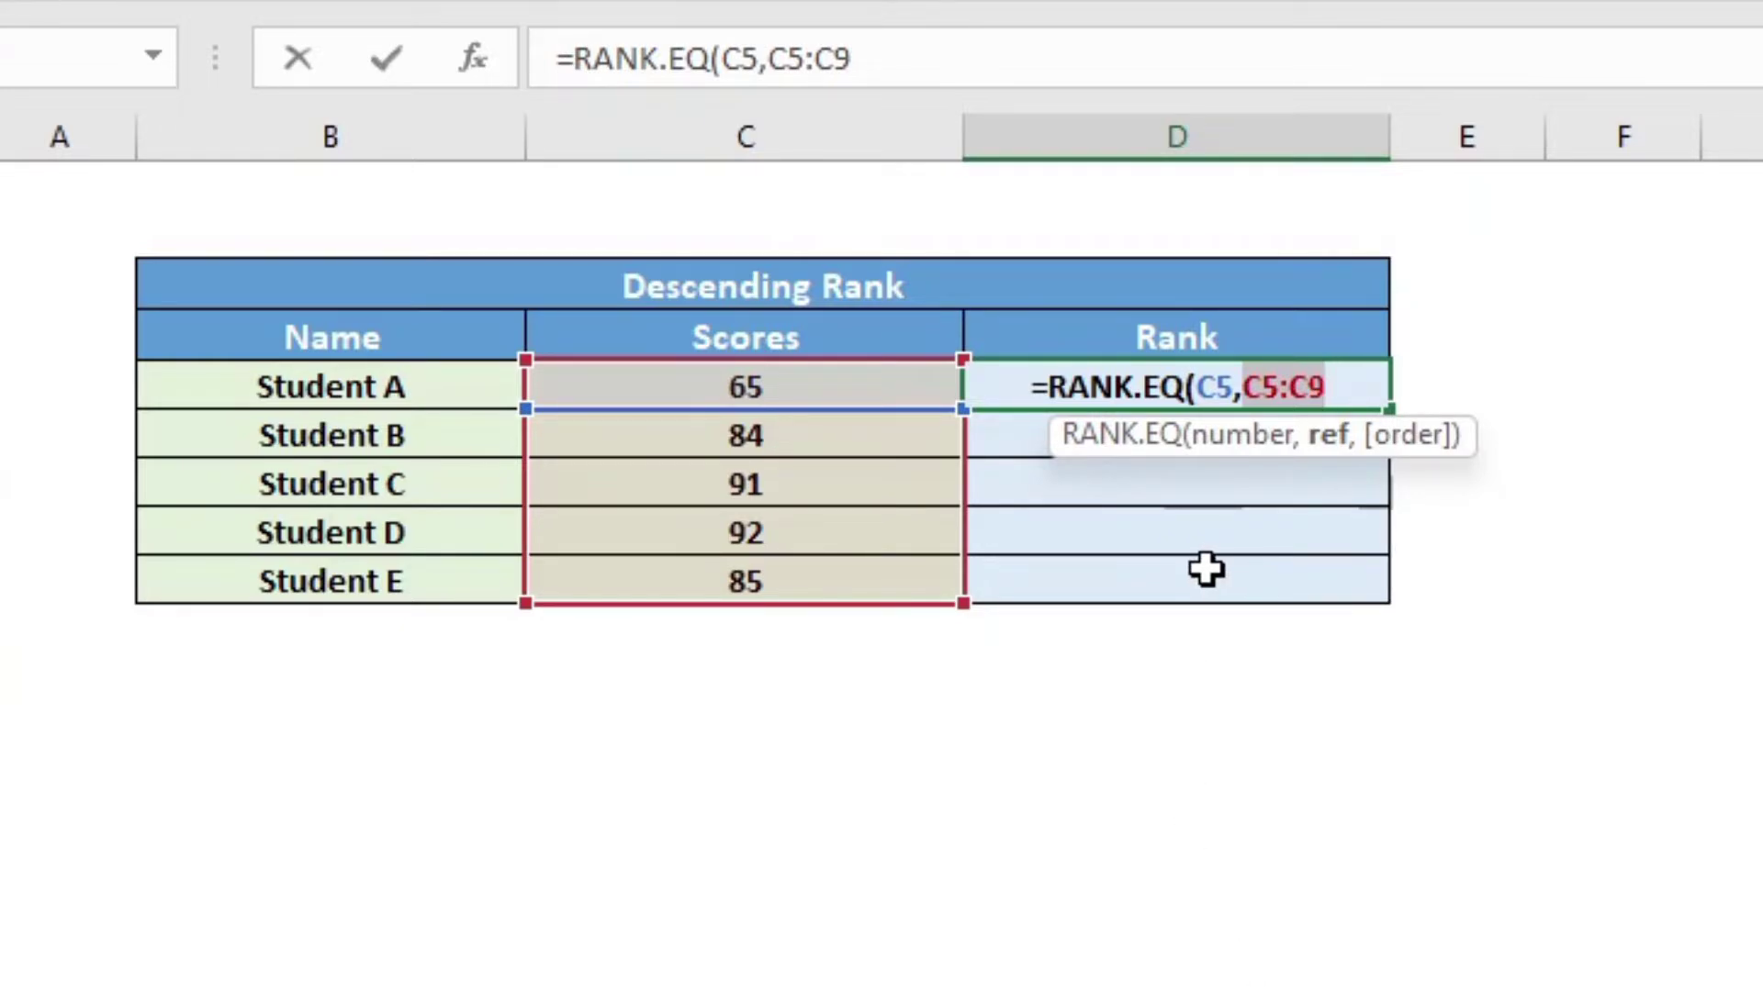
Lock the range and complete Student A's formula as =RANK.EQ(C5,$C$5:$C$9).
key("F4")
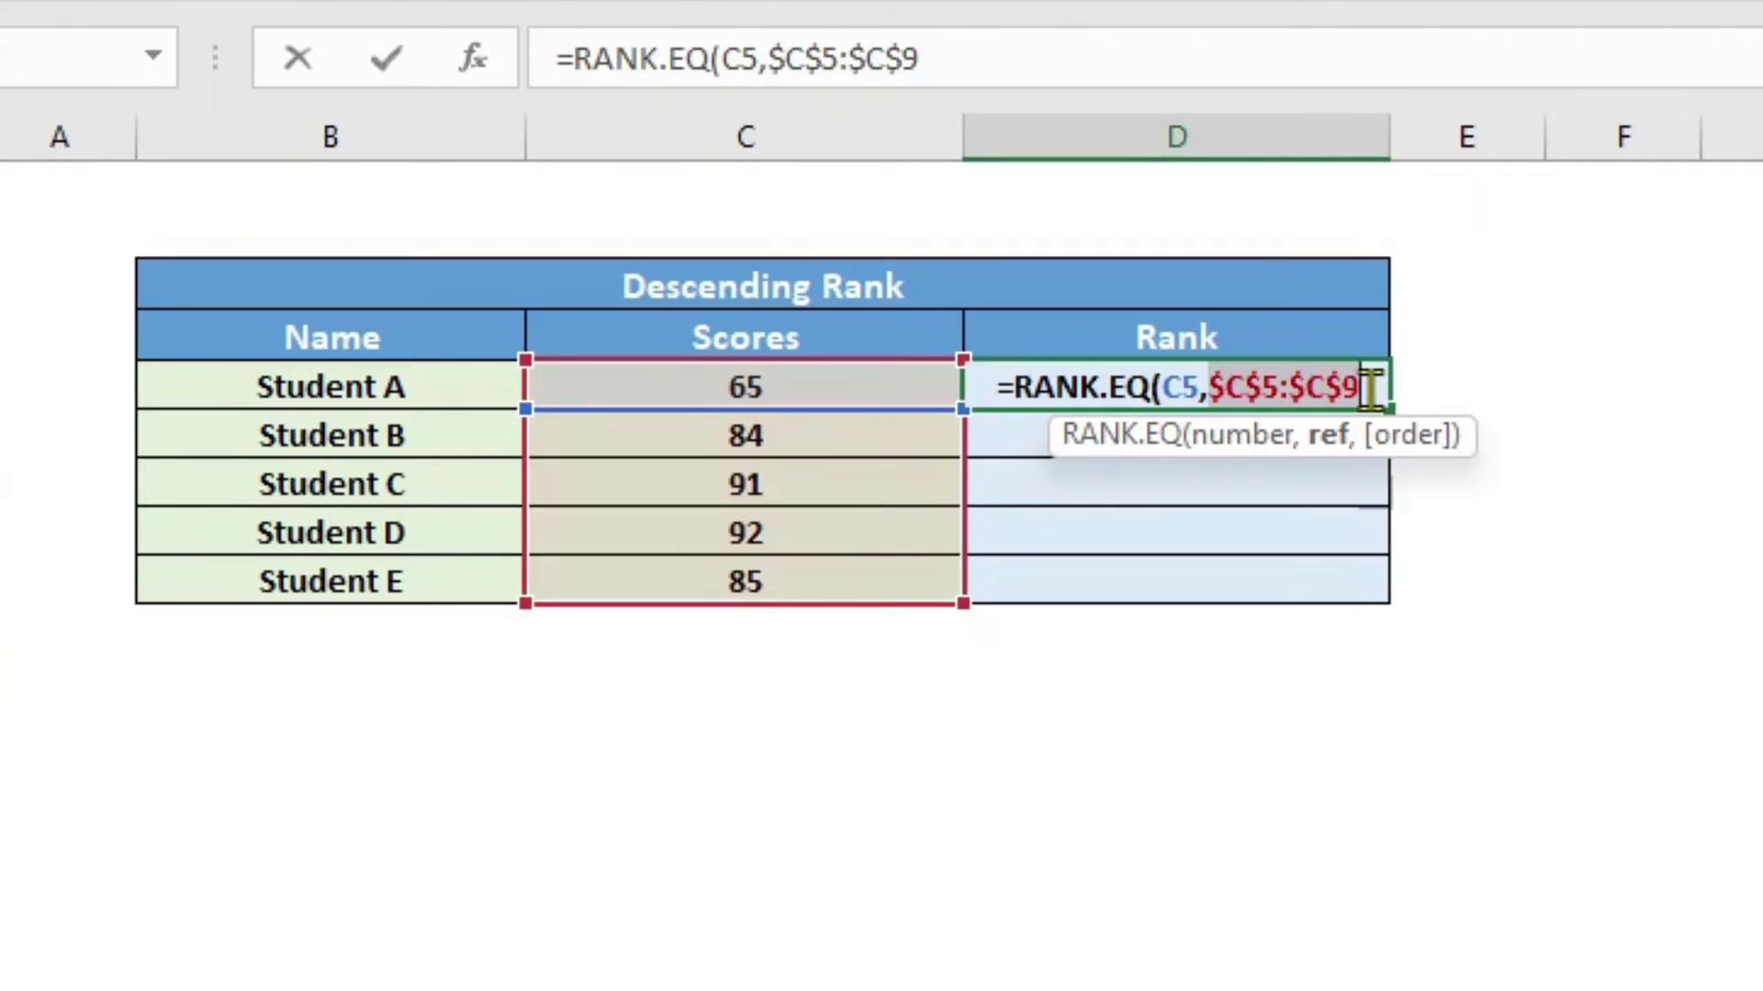
left_click(1370, 389)
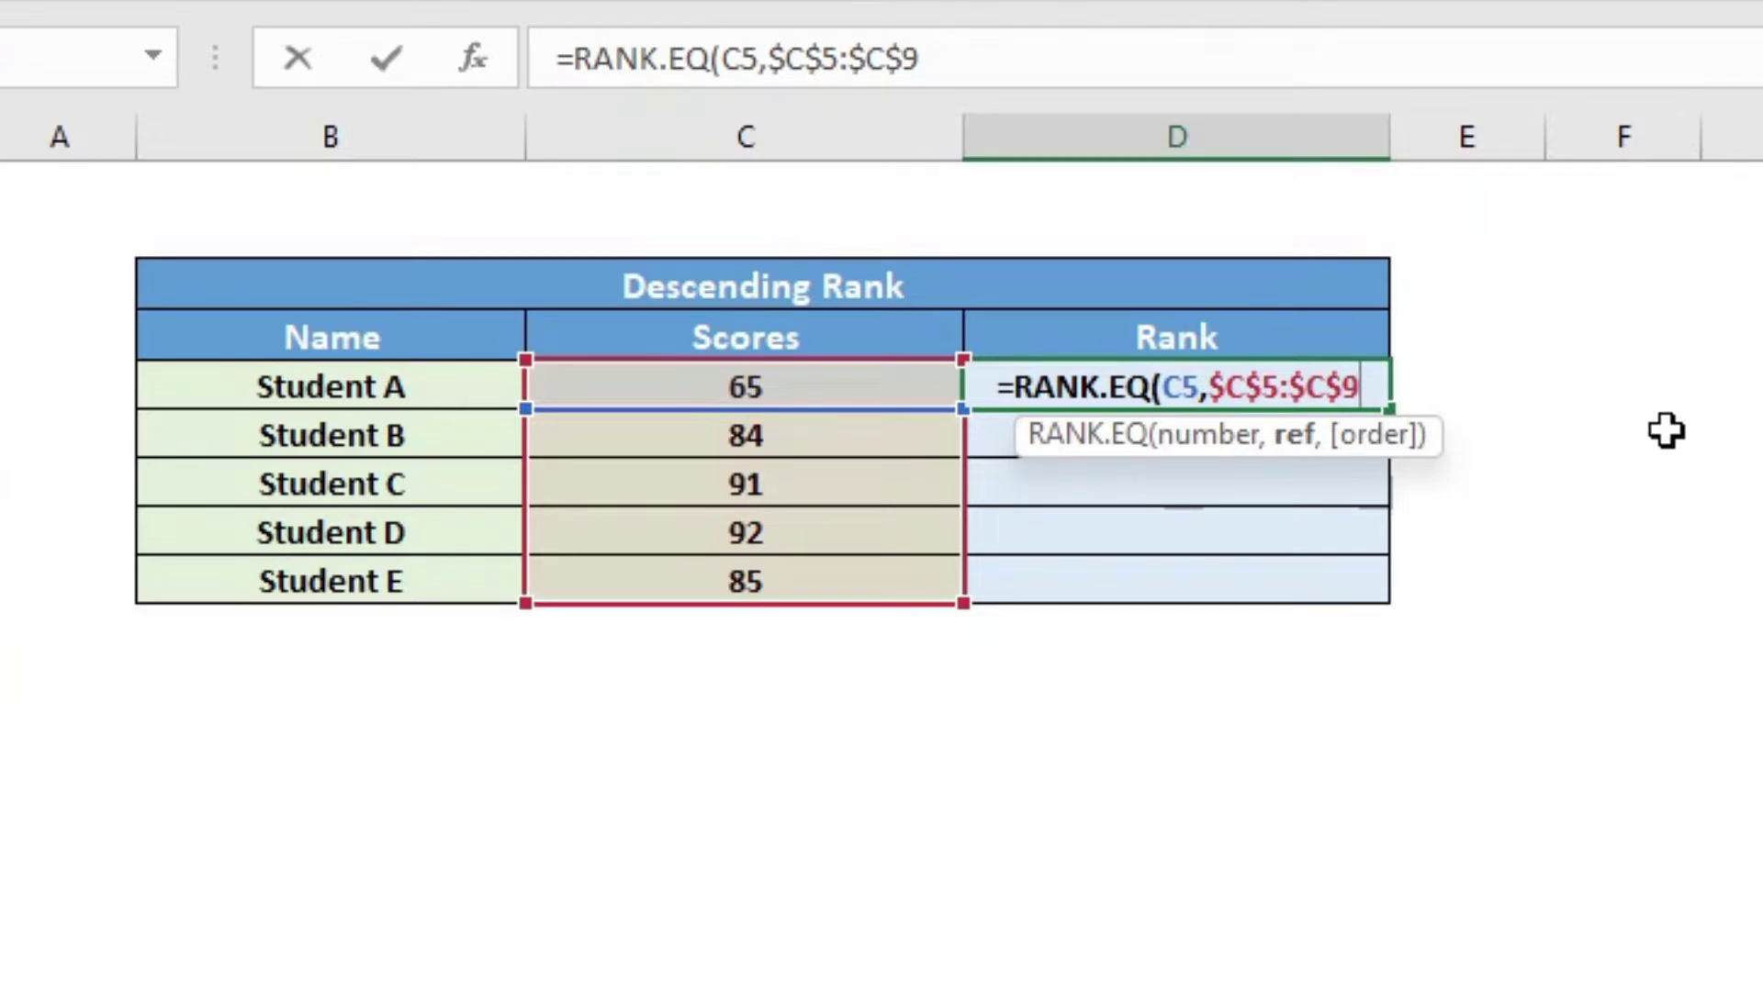
type(",")
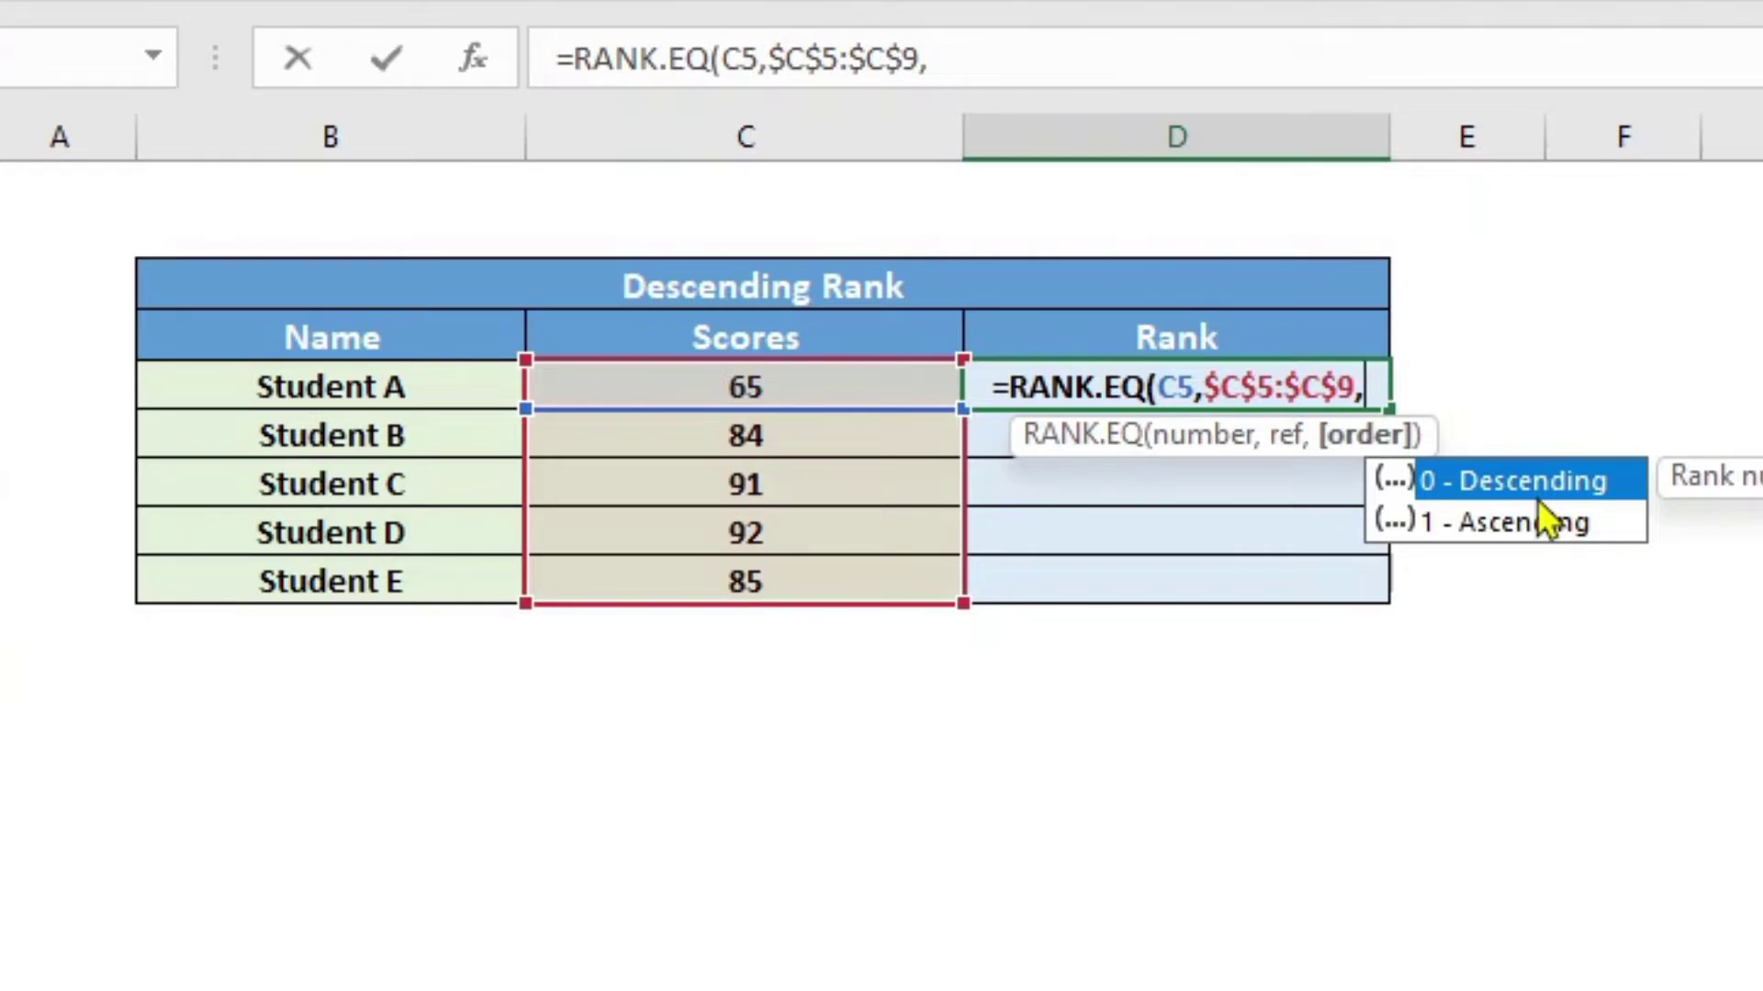
key("BackSpace")
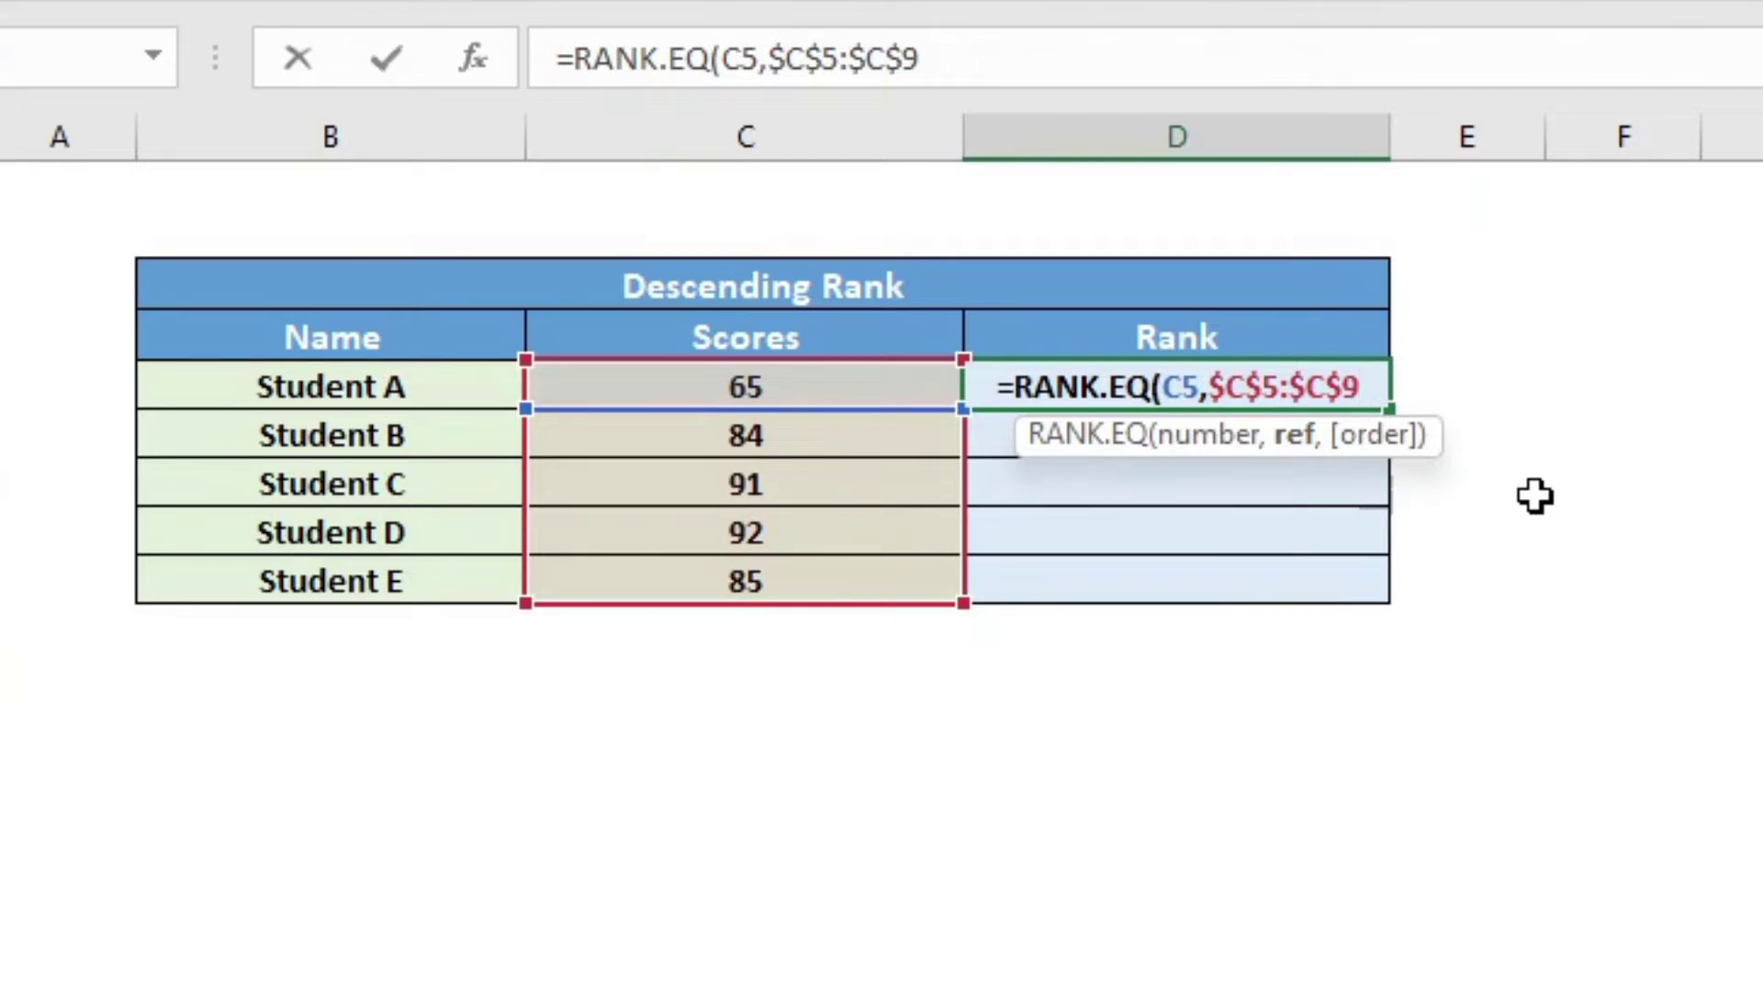
type(")")
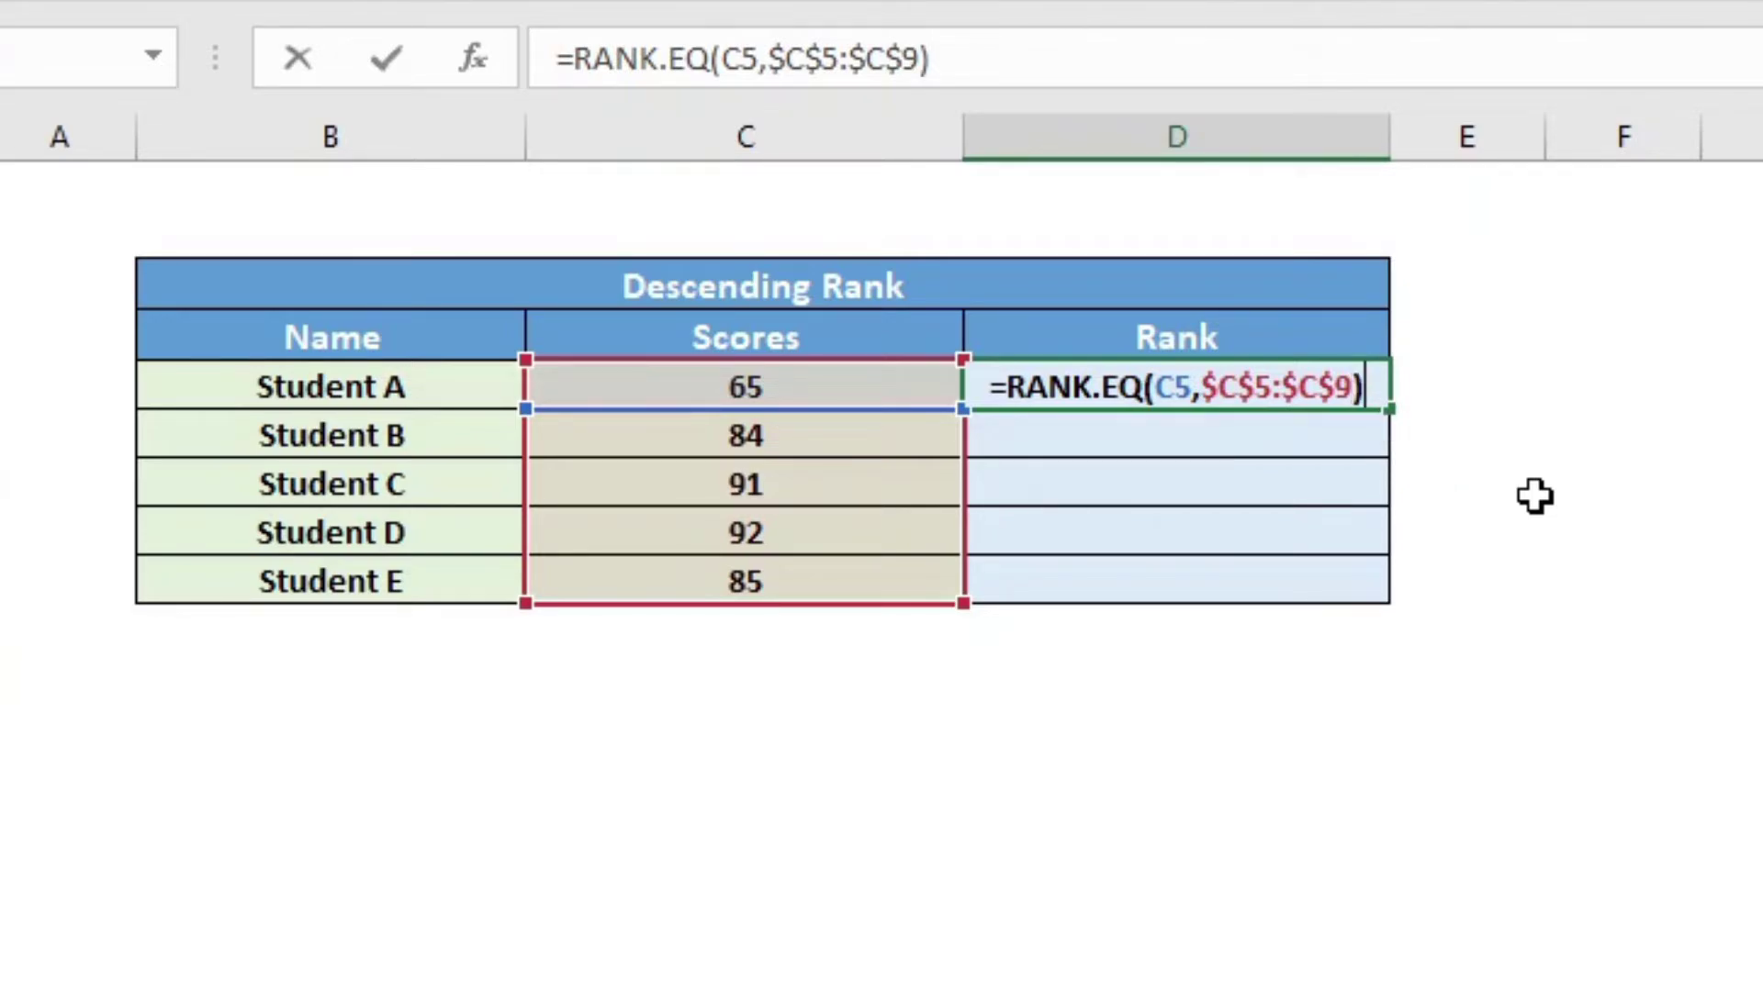
key("Return")
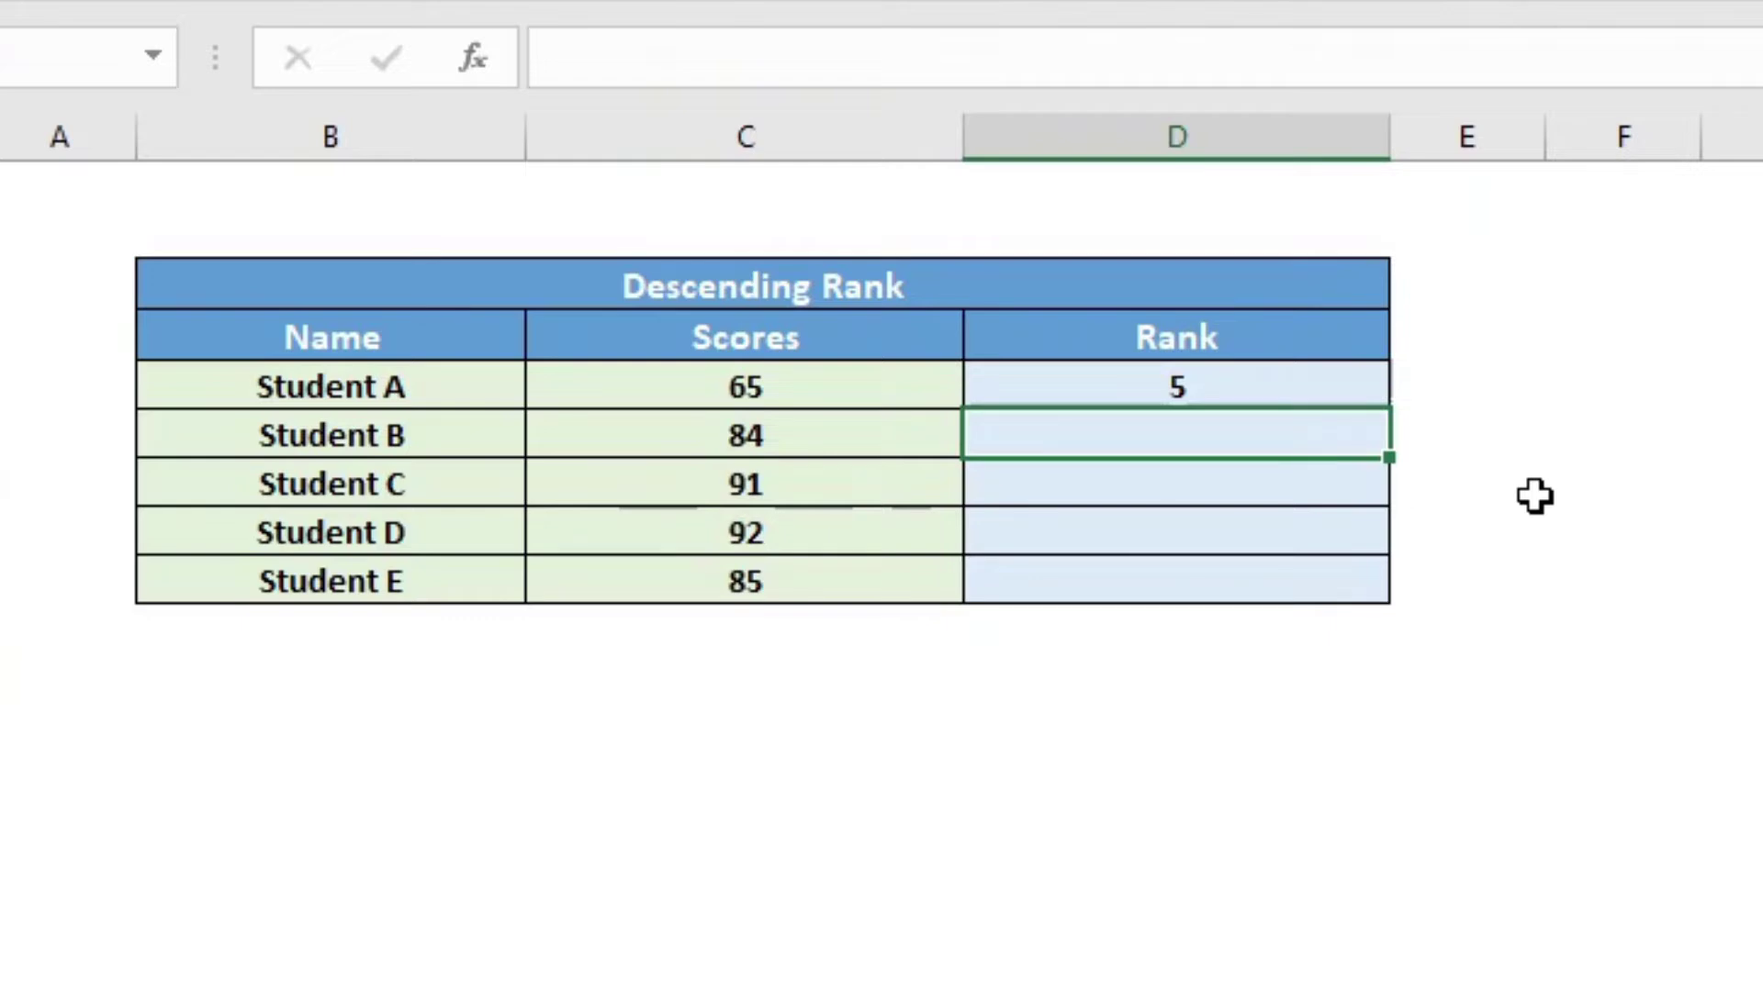
Fill the rank formula down to D9, giving ranks 5, 4, 2, 1, 3, and check Student D's rank.
left_click(1205, 391)
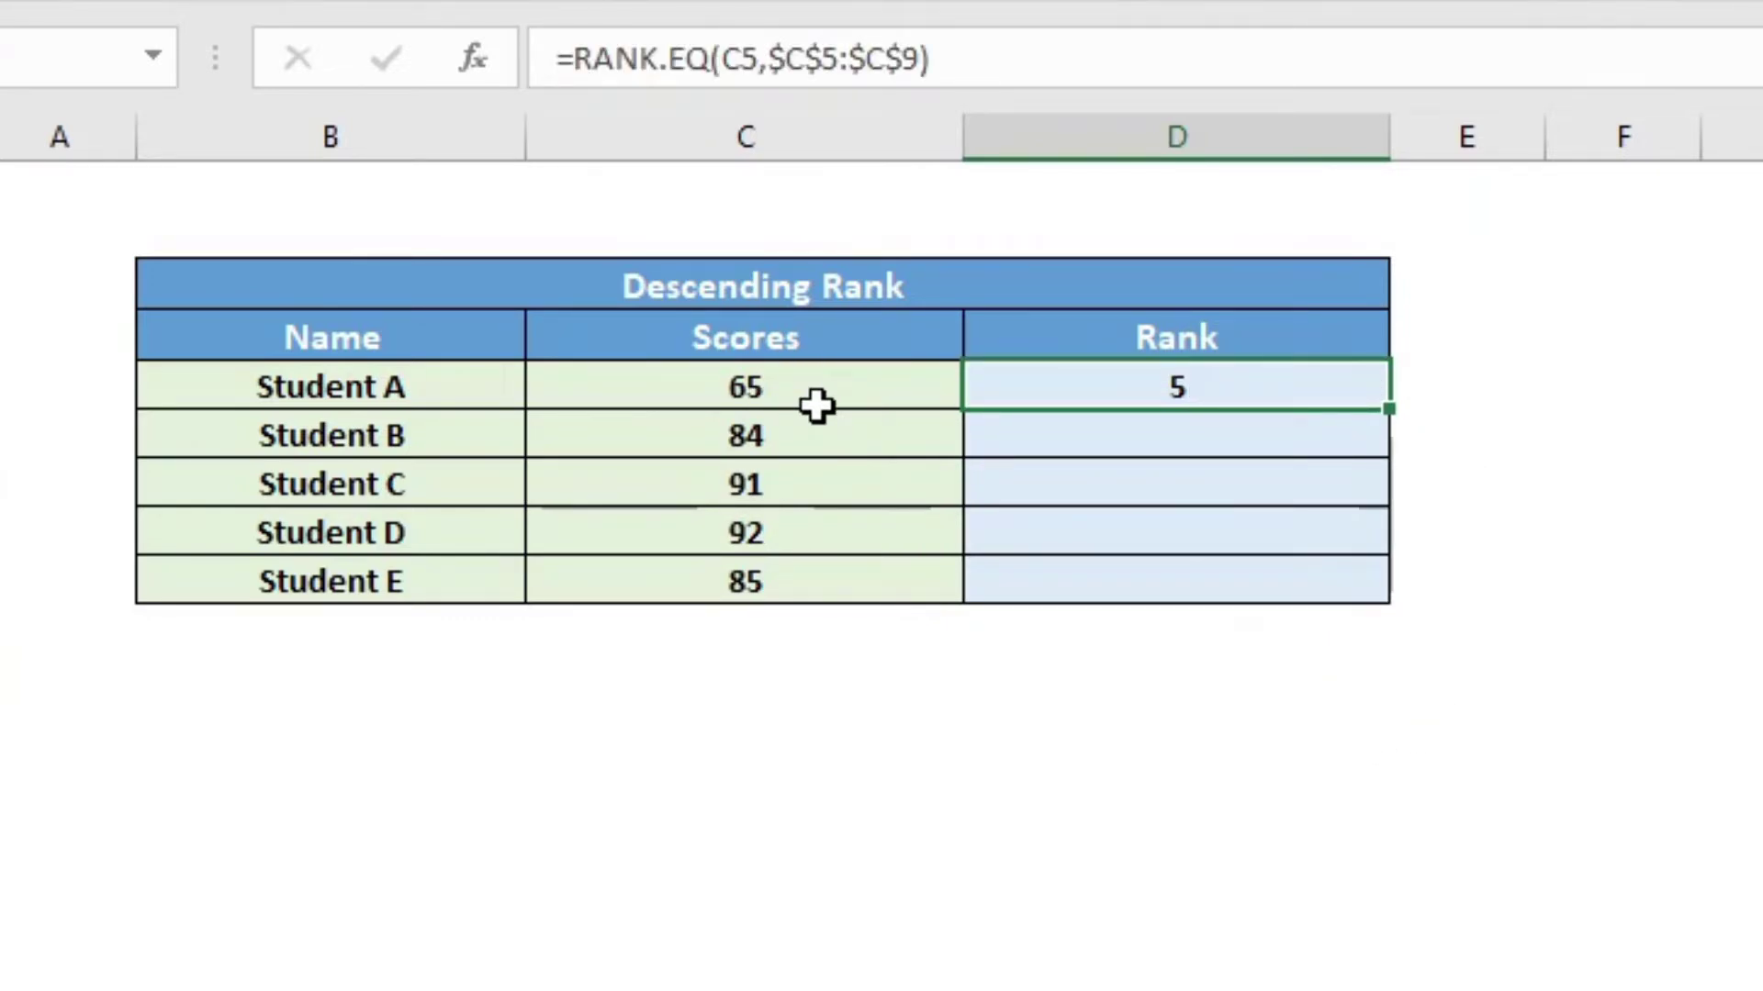
left_click(751, 386)
left_click(1340, 395)
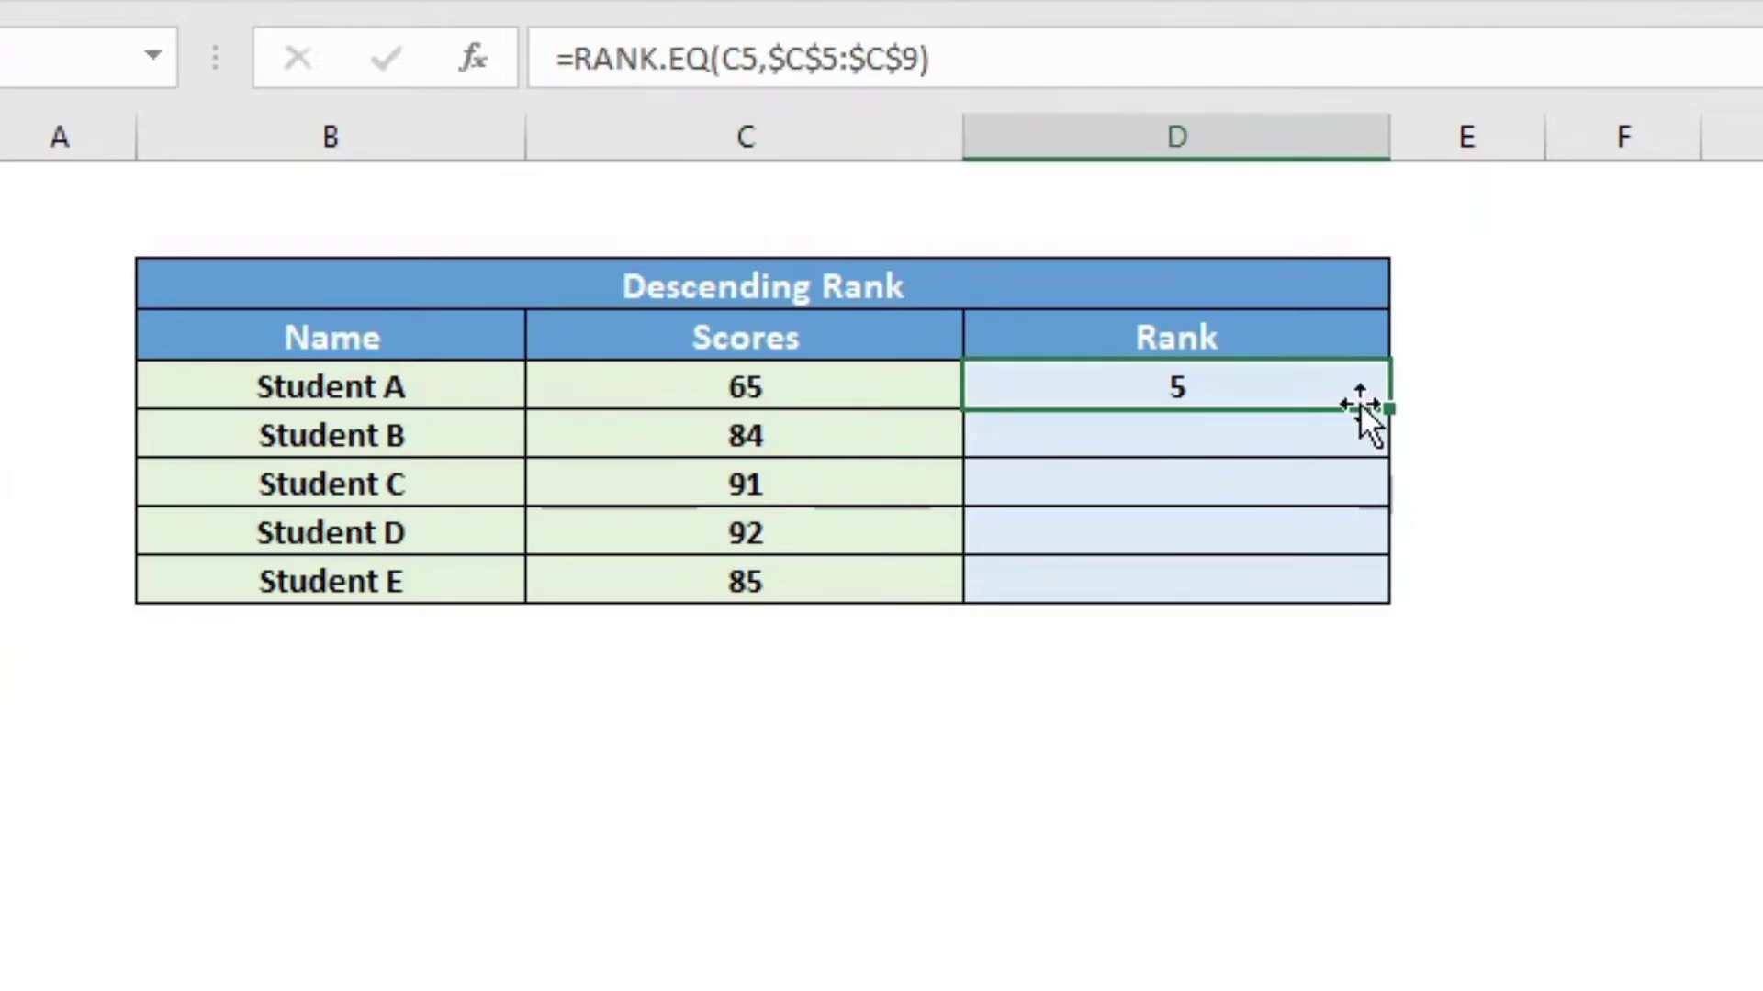
left_click_drag(1391, 409, 1367, 613)
left_click(1539, 594)
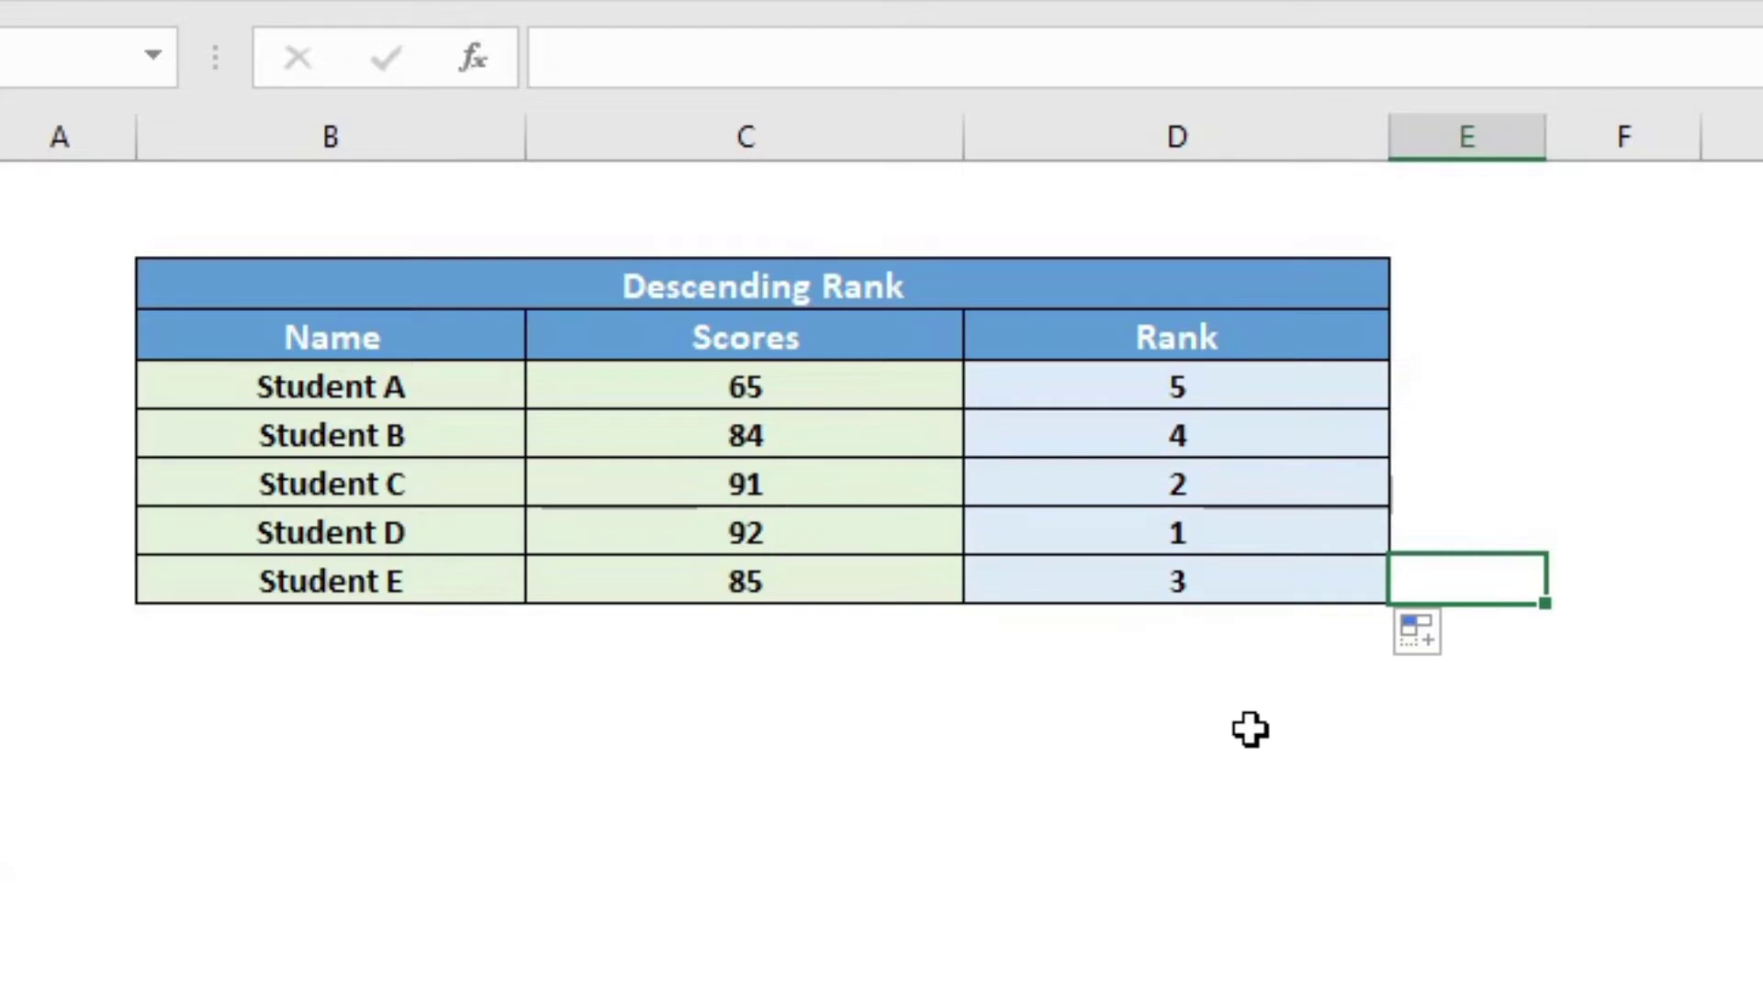
left_click(807, 546)
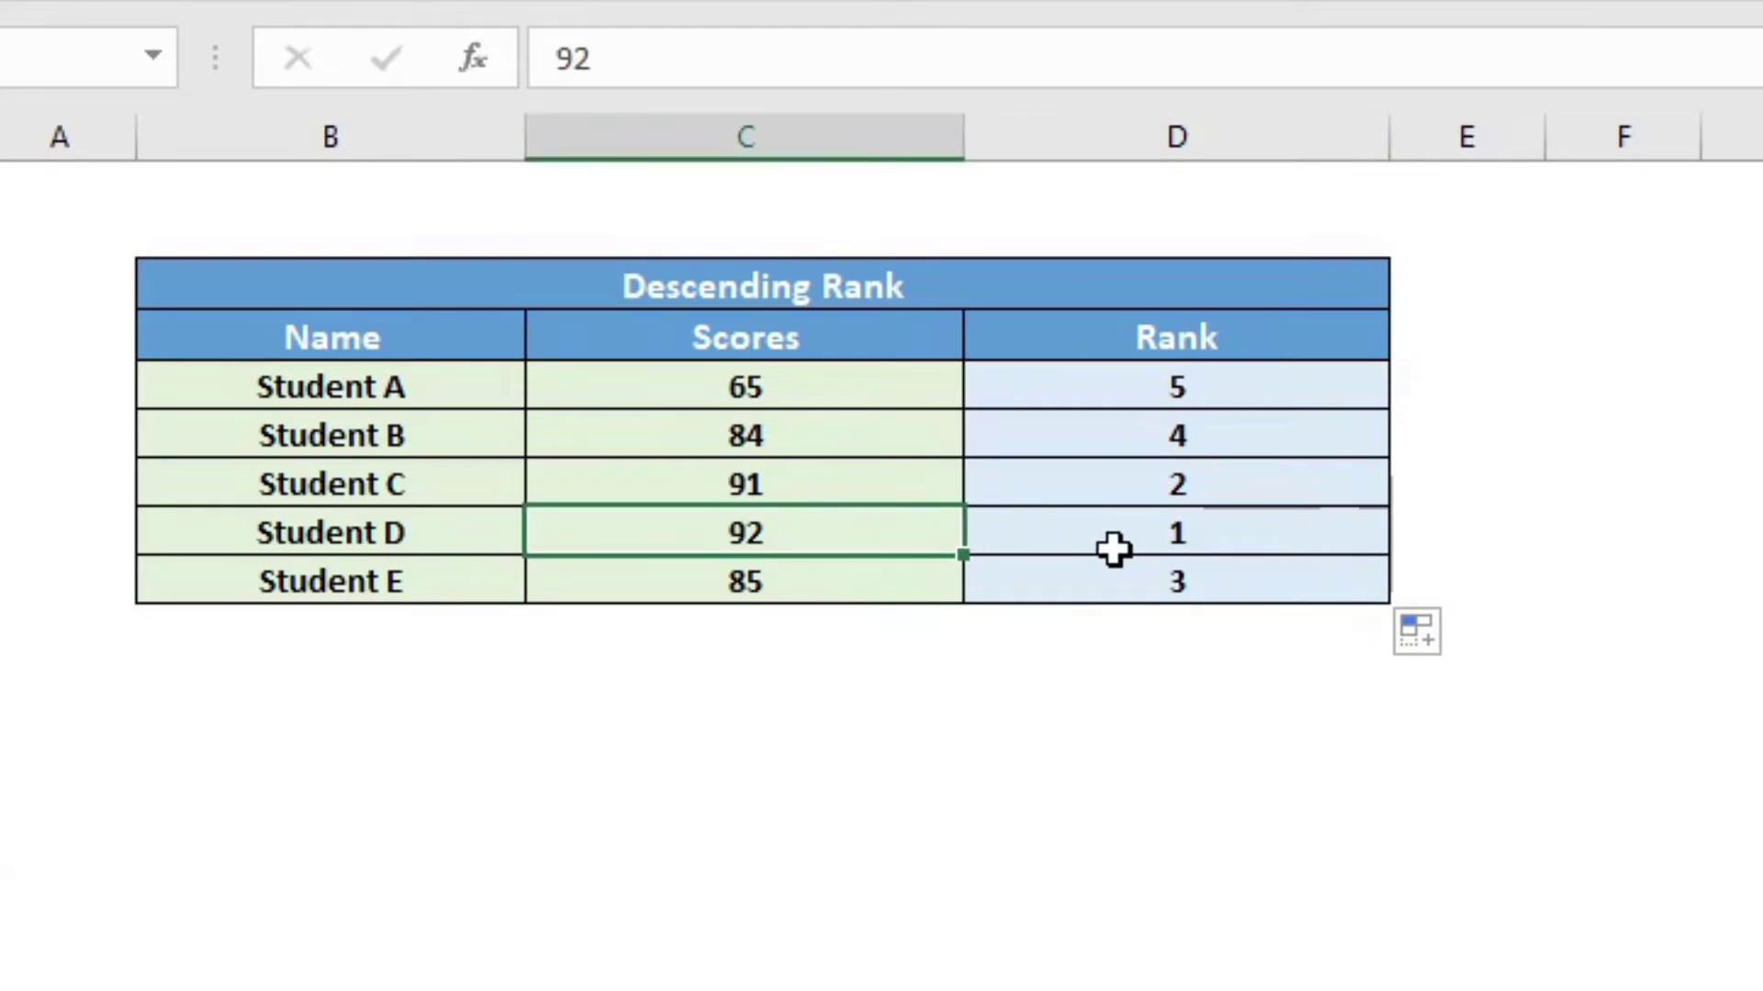
left_click(1159, 549)
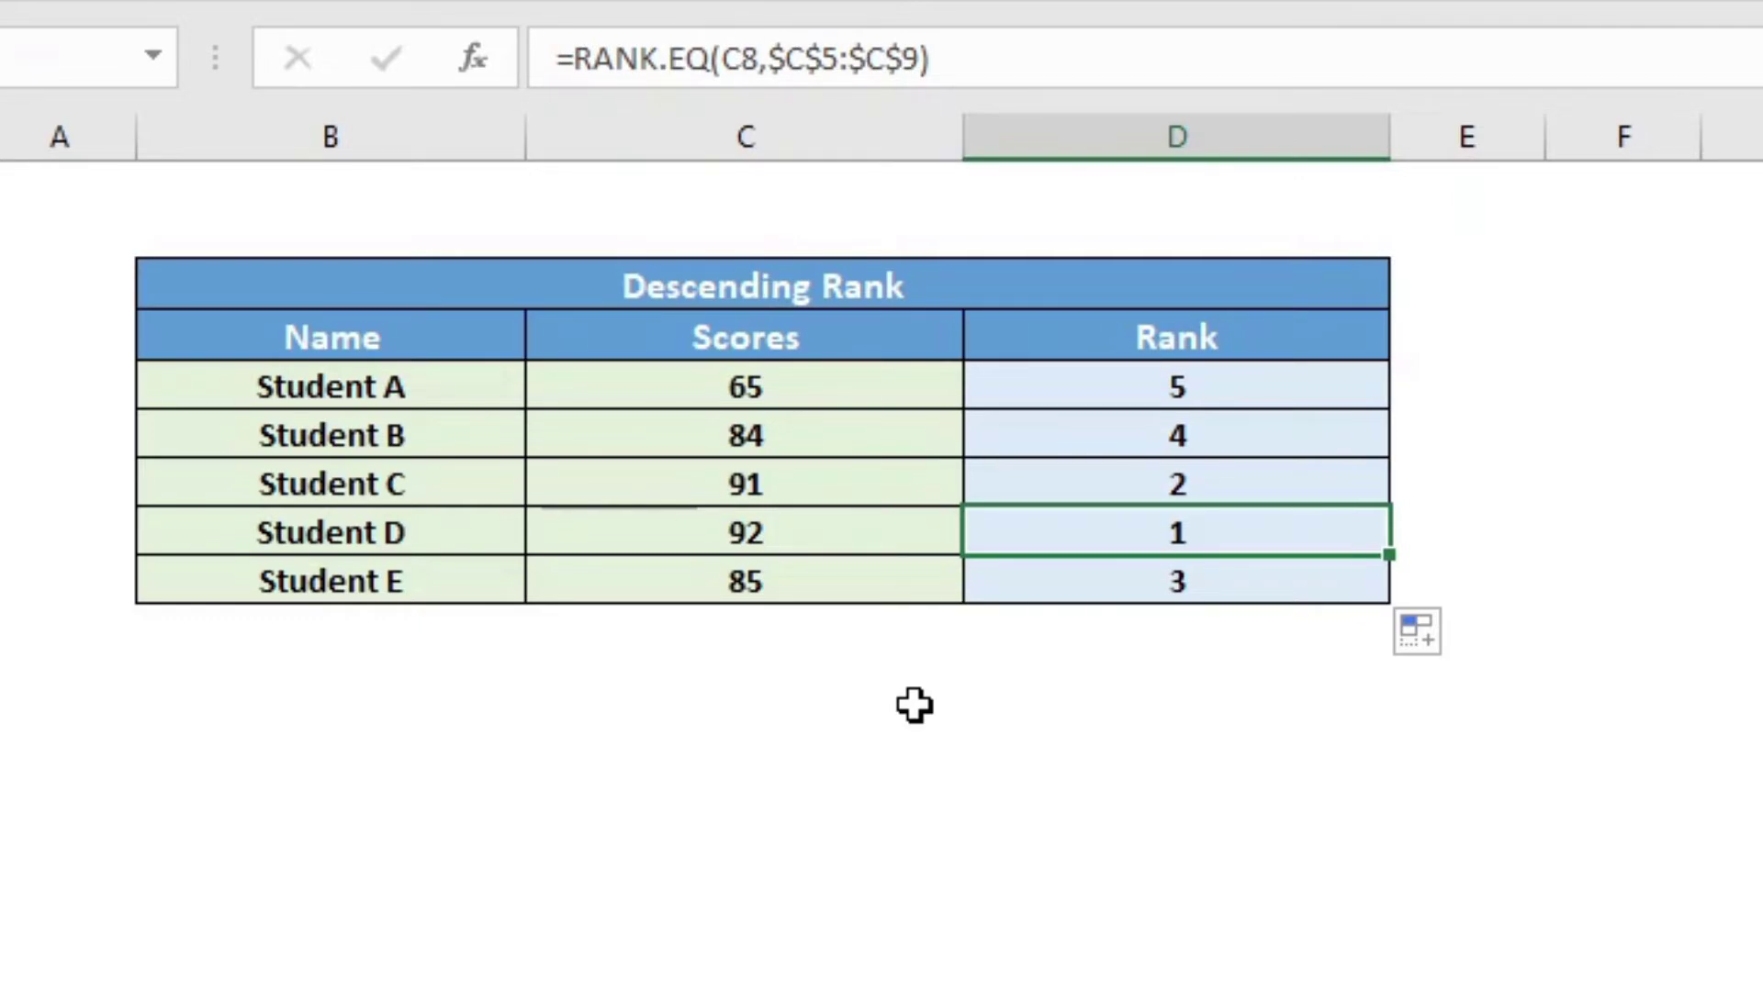
left_click(818, 578)
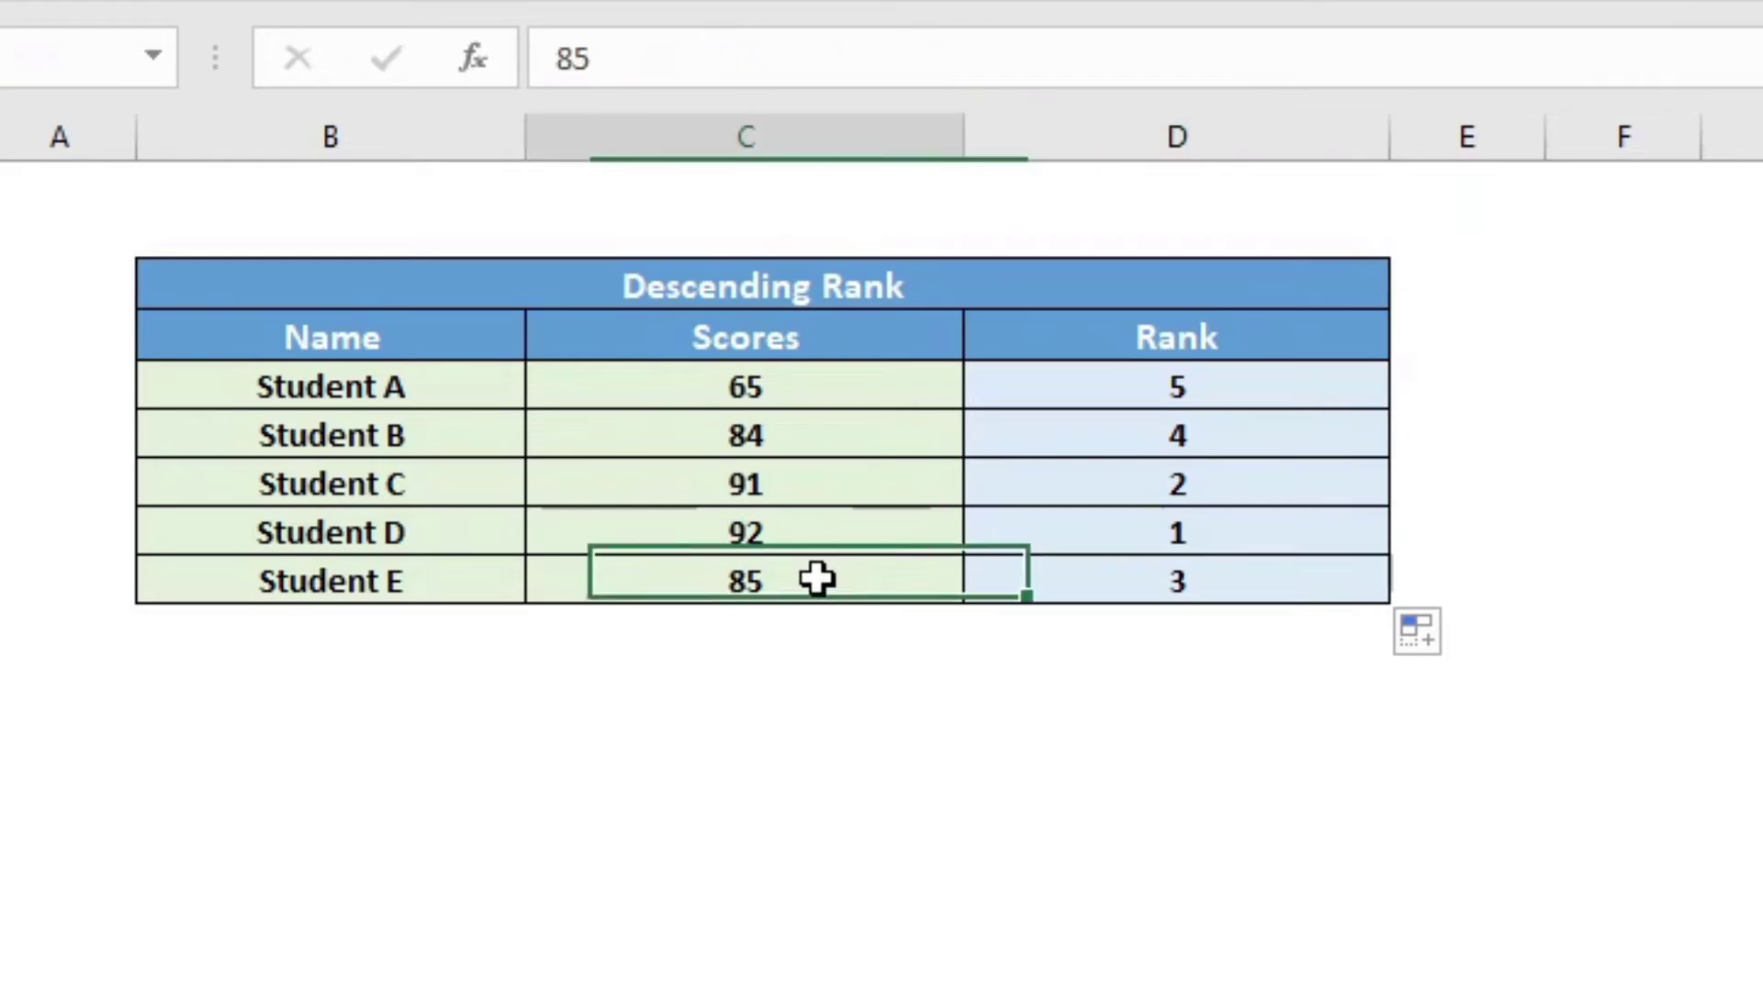
type("84")
key("Return")
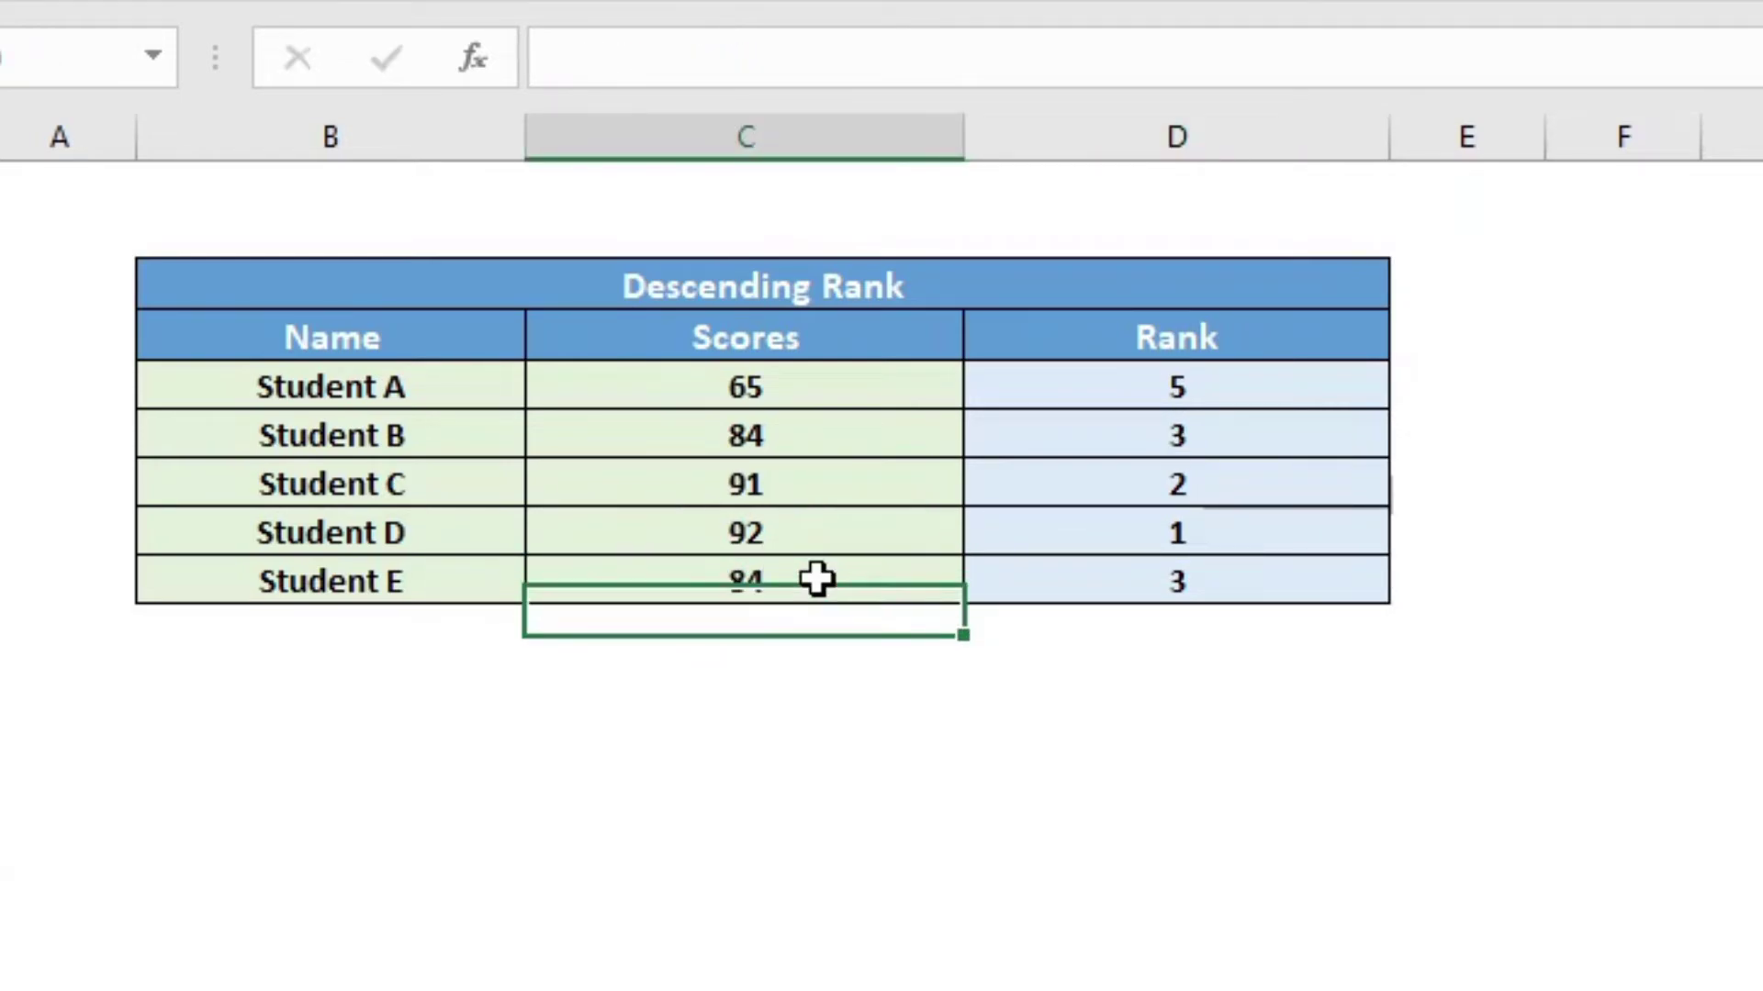
left_click(1176, 578)
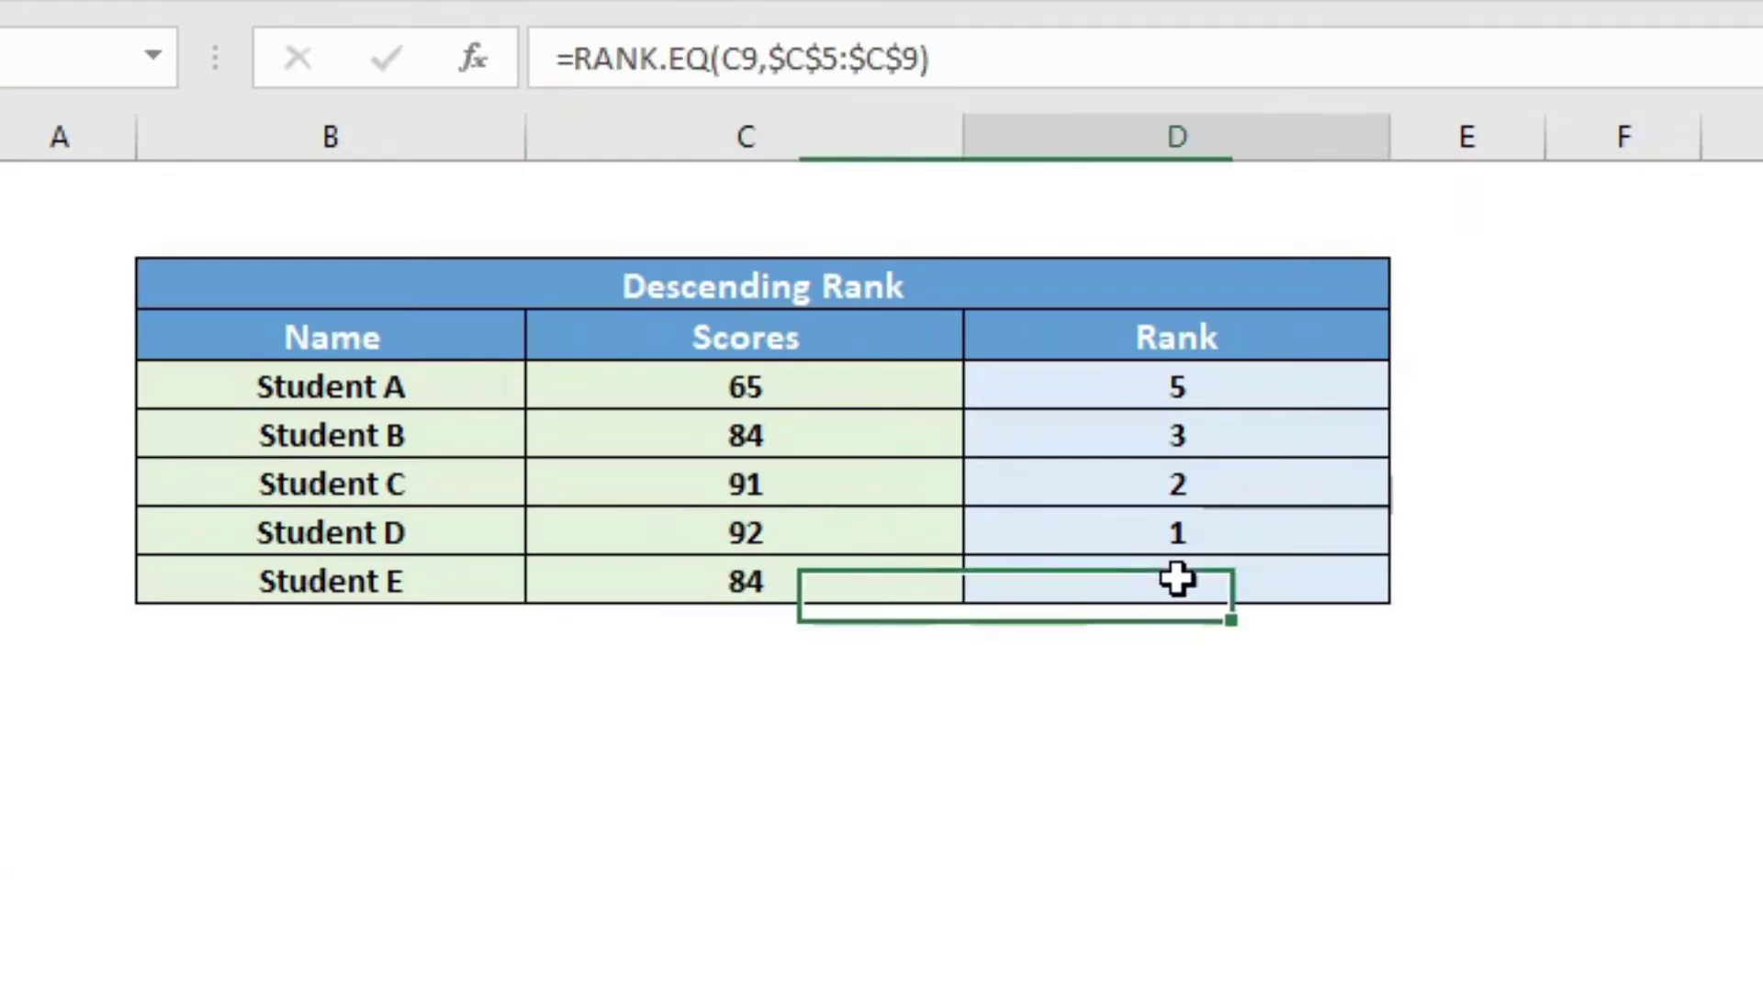
left_click(1223, 433)
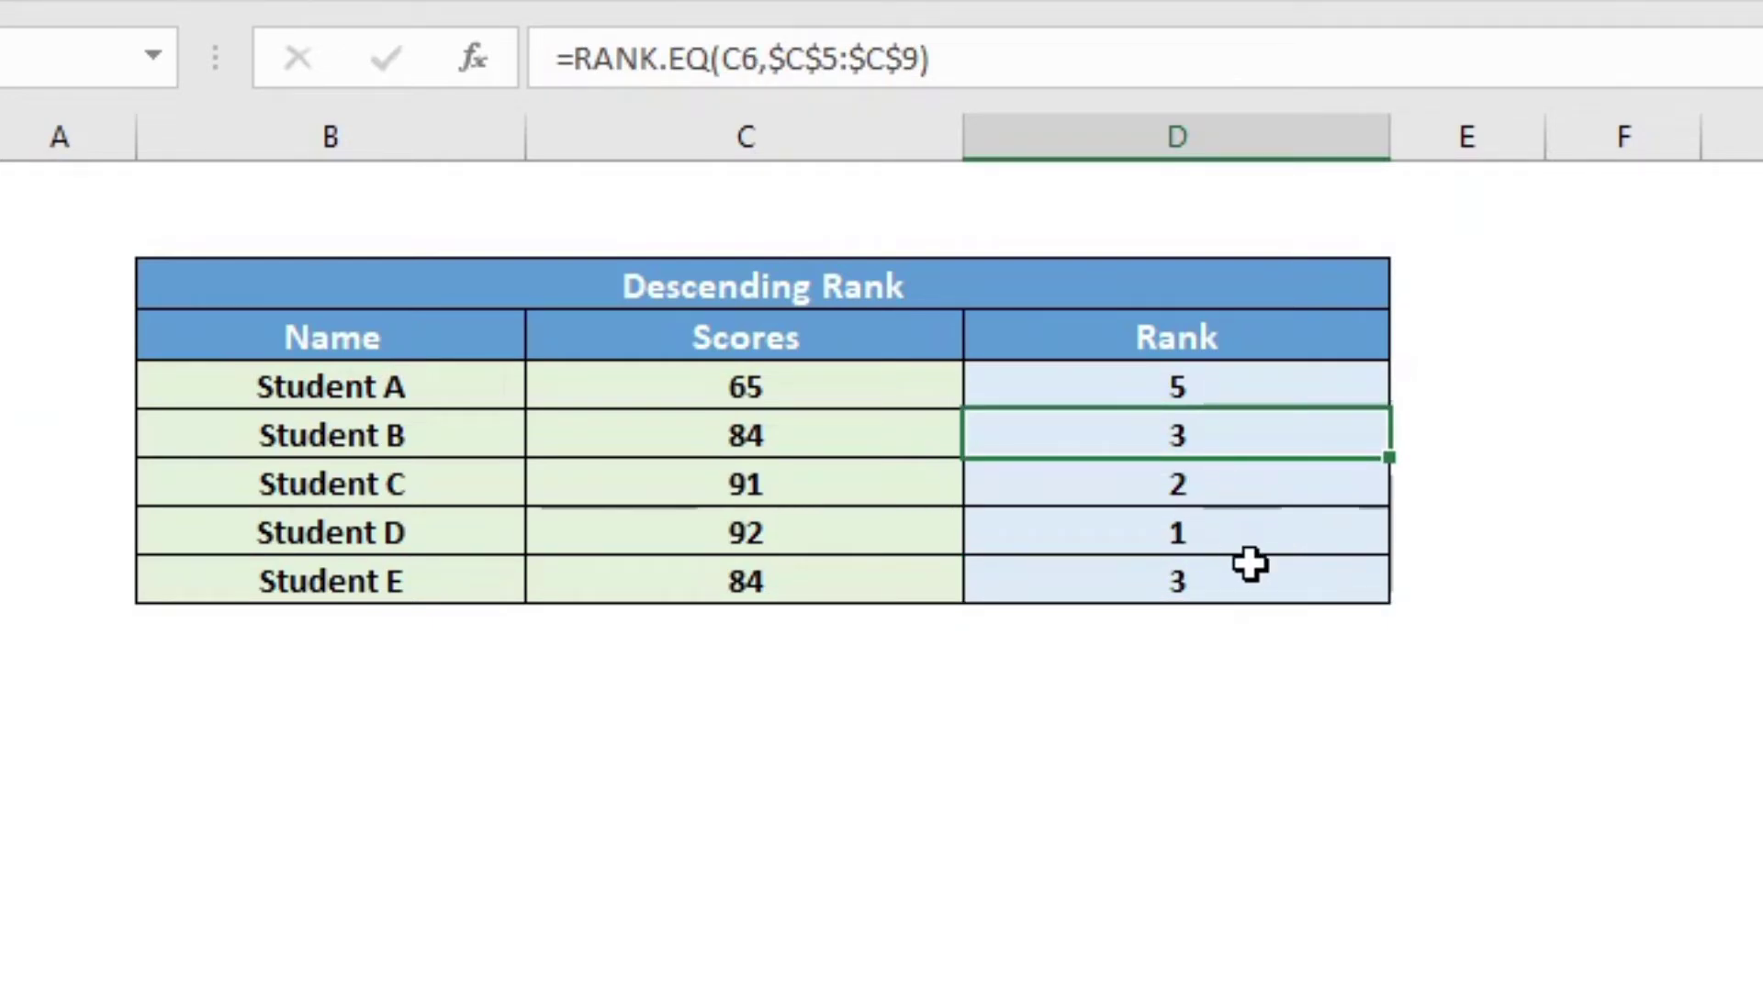
left_click(795, 567)
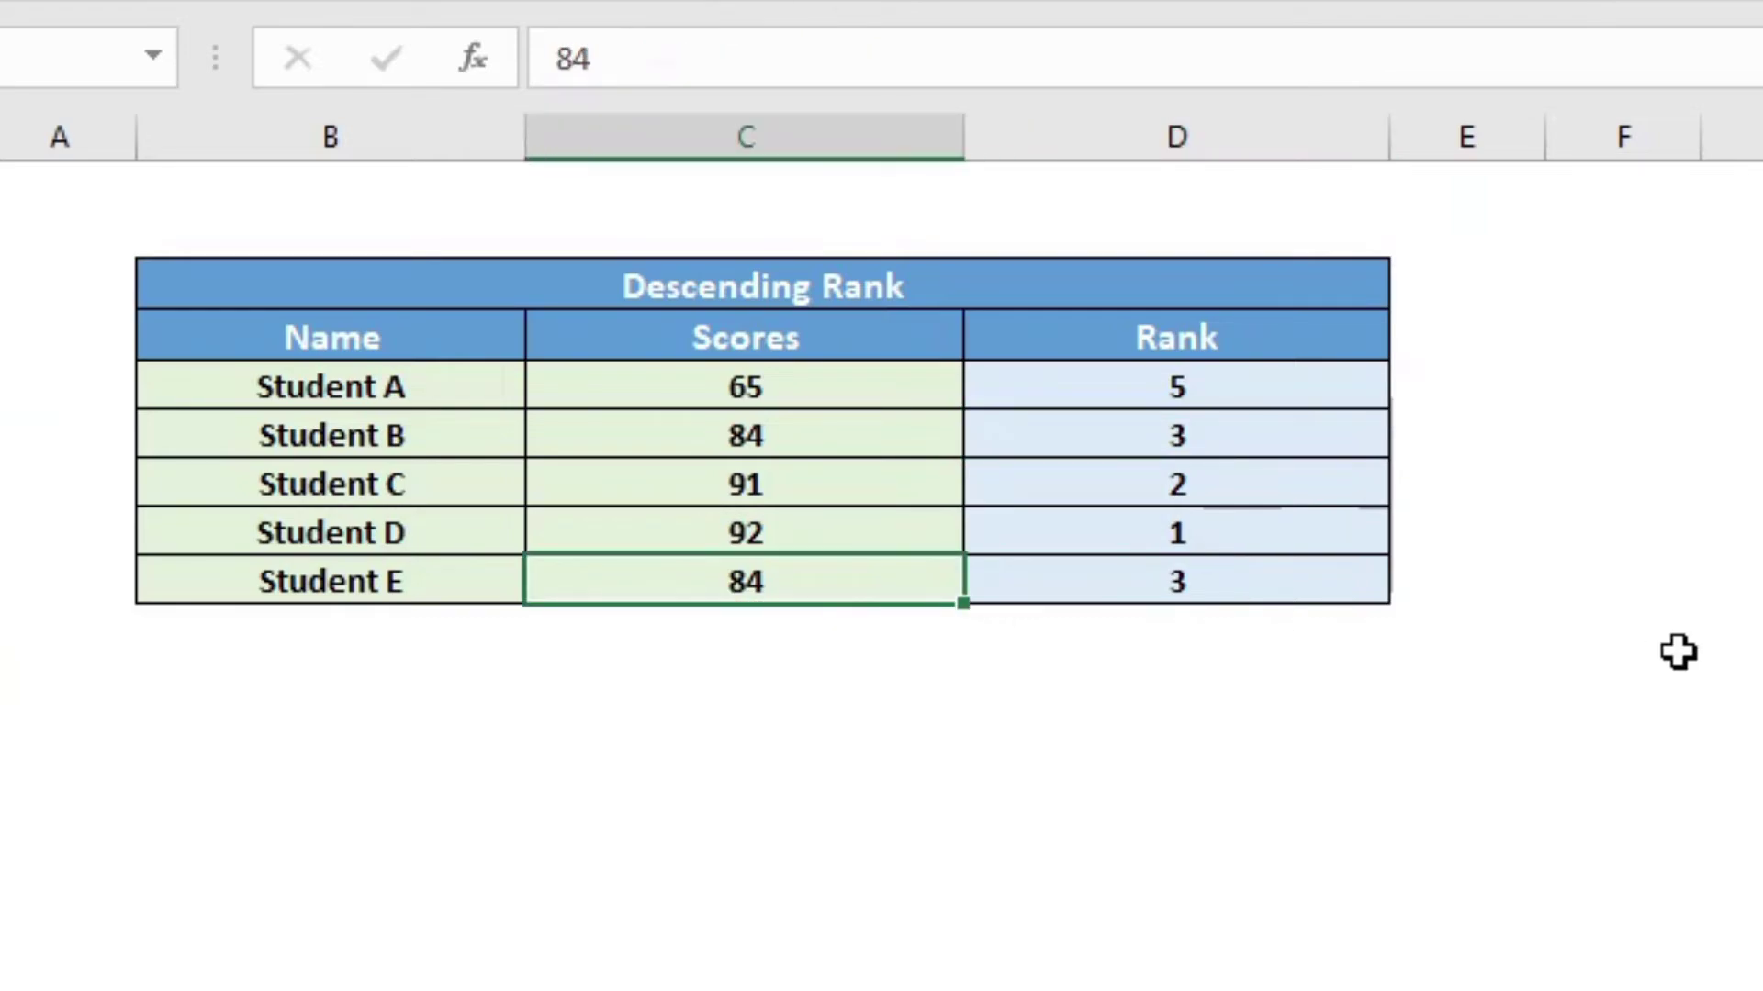
type("85")
key("Return")
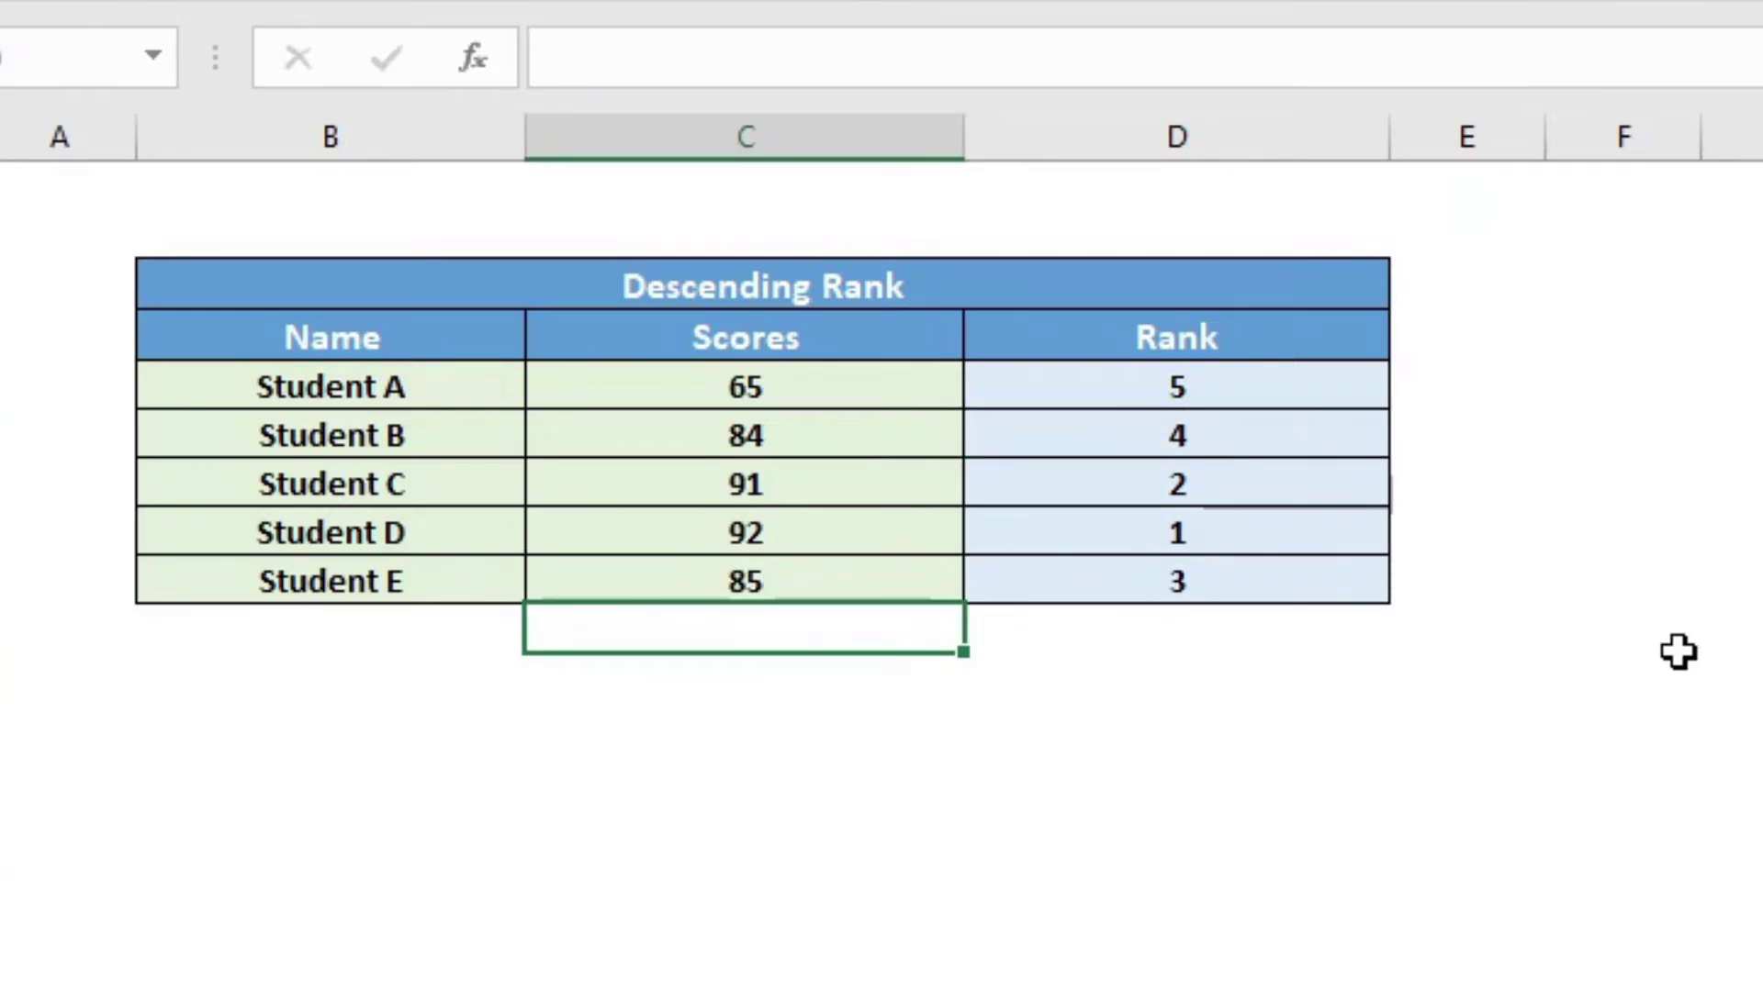
left_click(1731, 821)
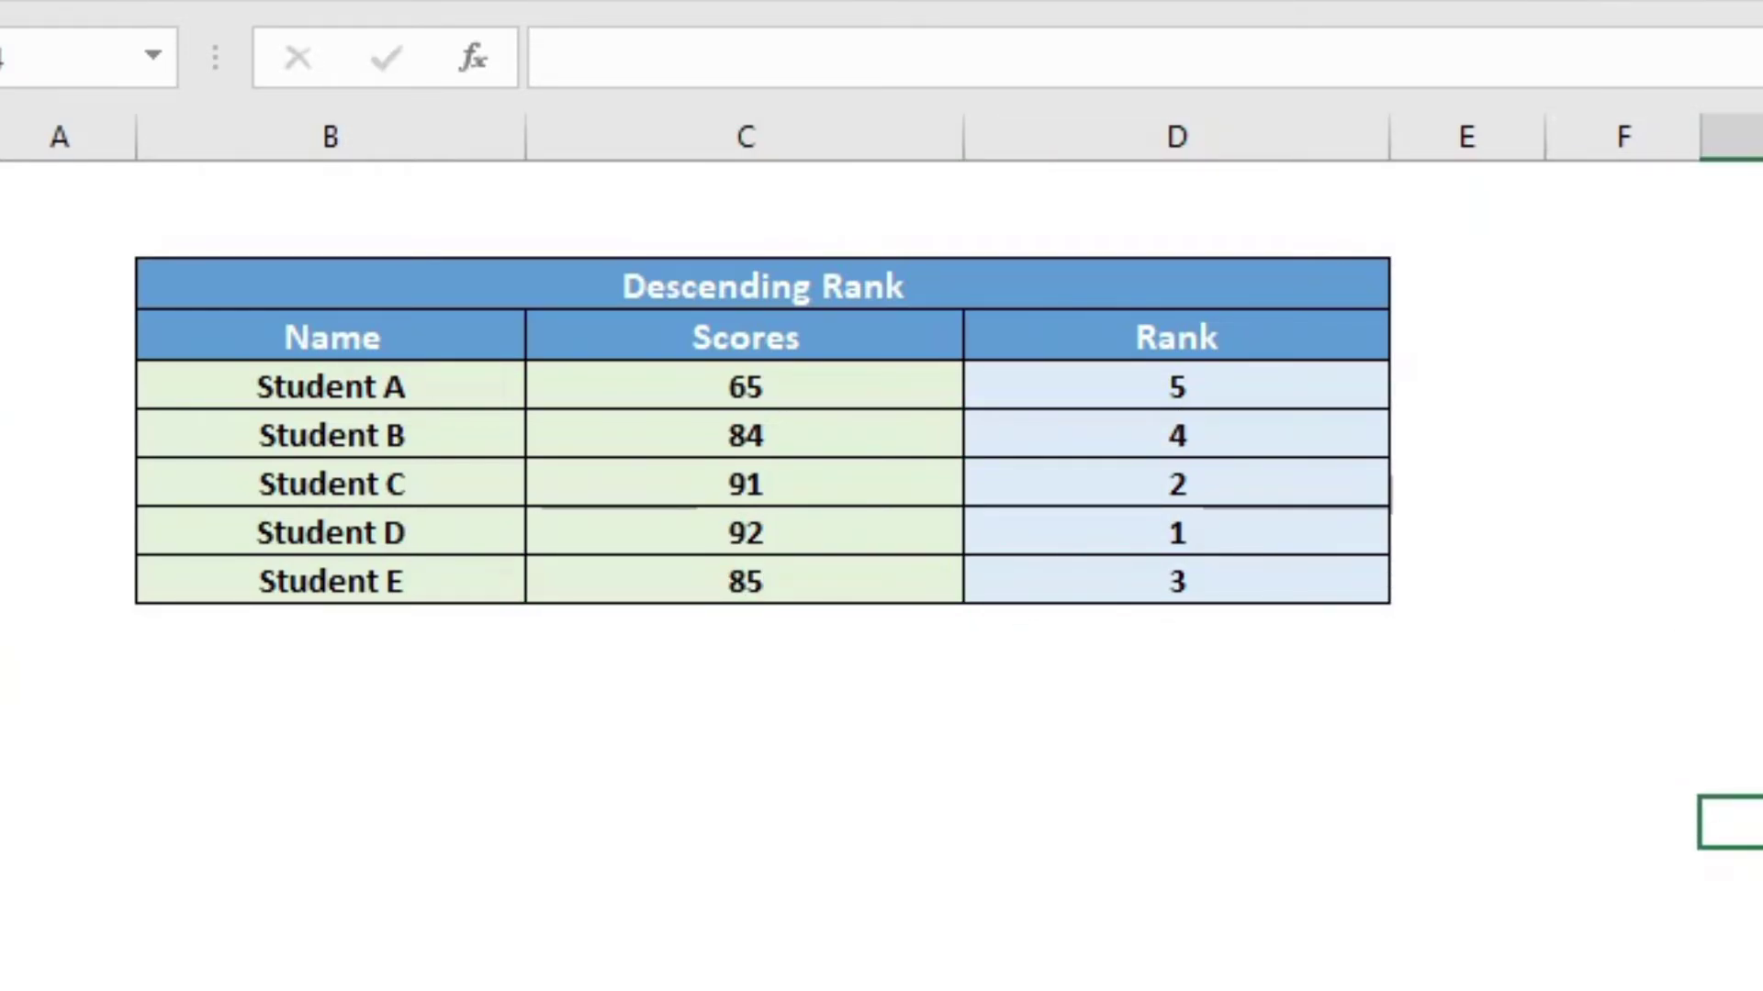
In Athelete A's Rank cell J5, start =RANK.EQ(I5,I5:I9 over all five times.
left_click(1724, 346)
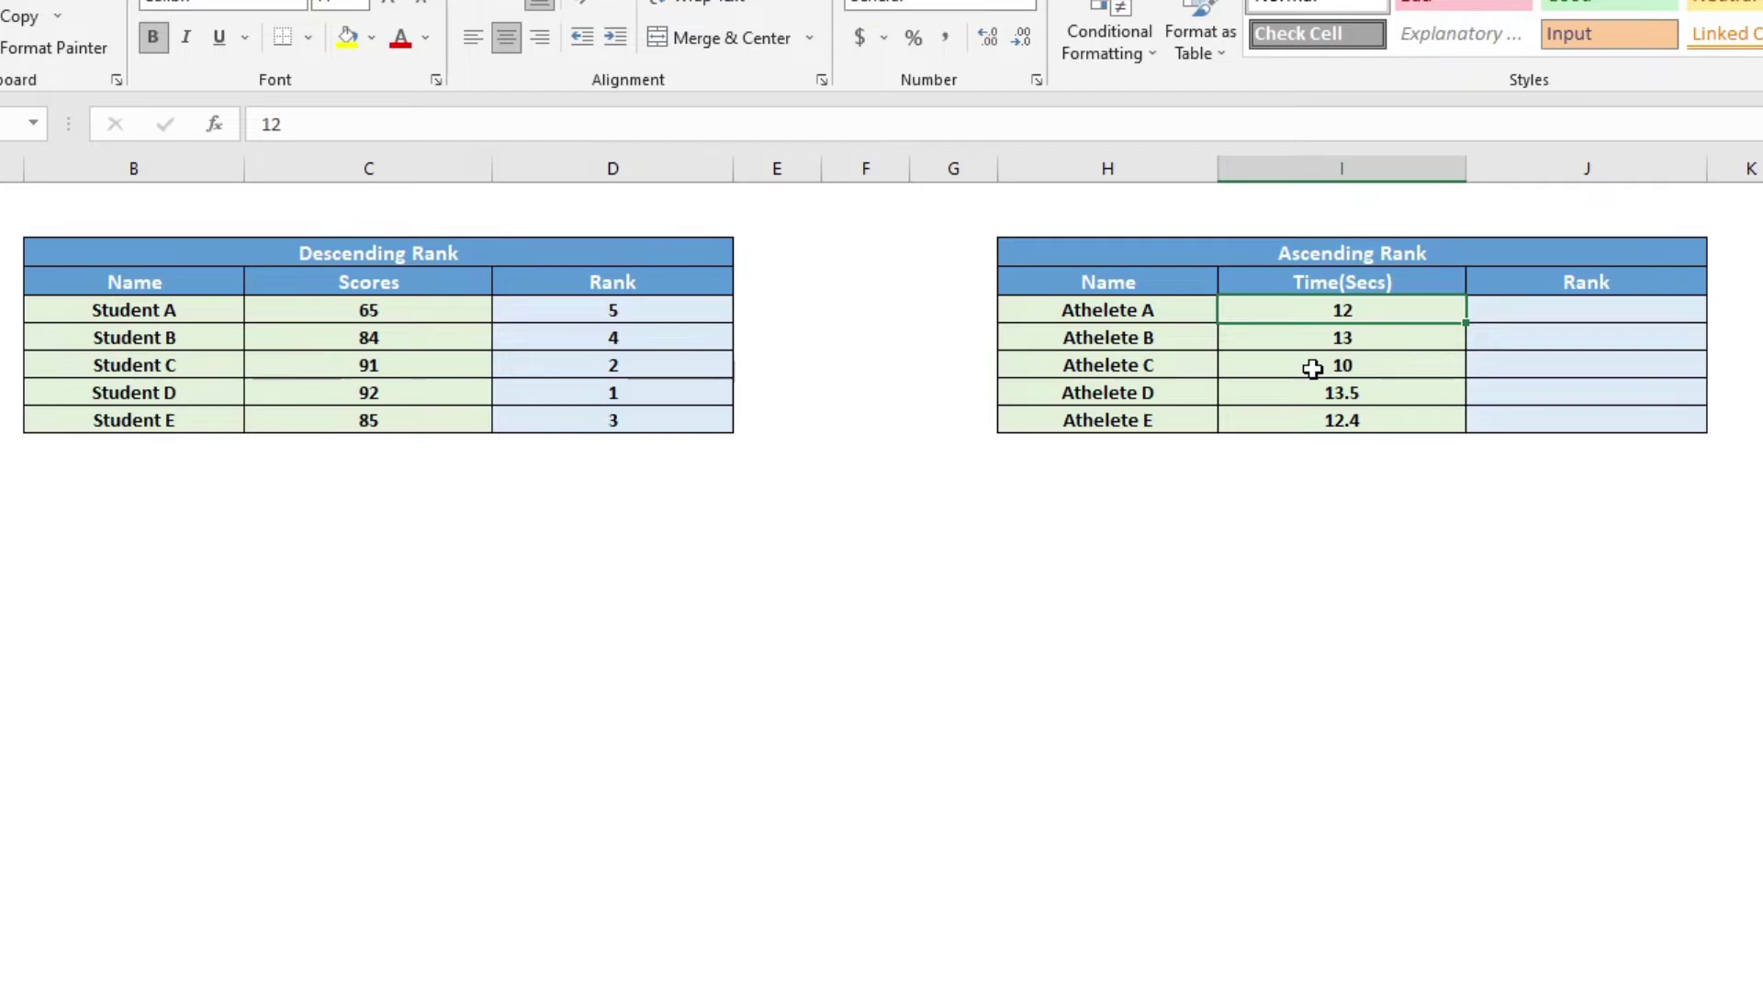
left_click(1272, 378)
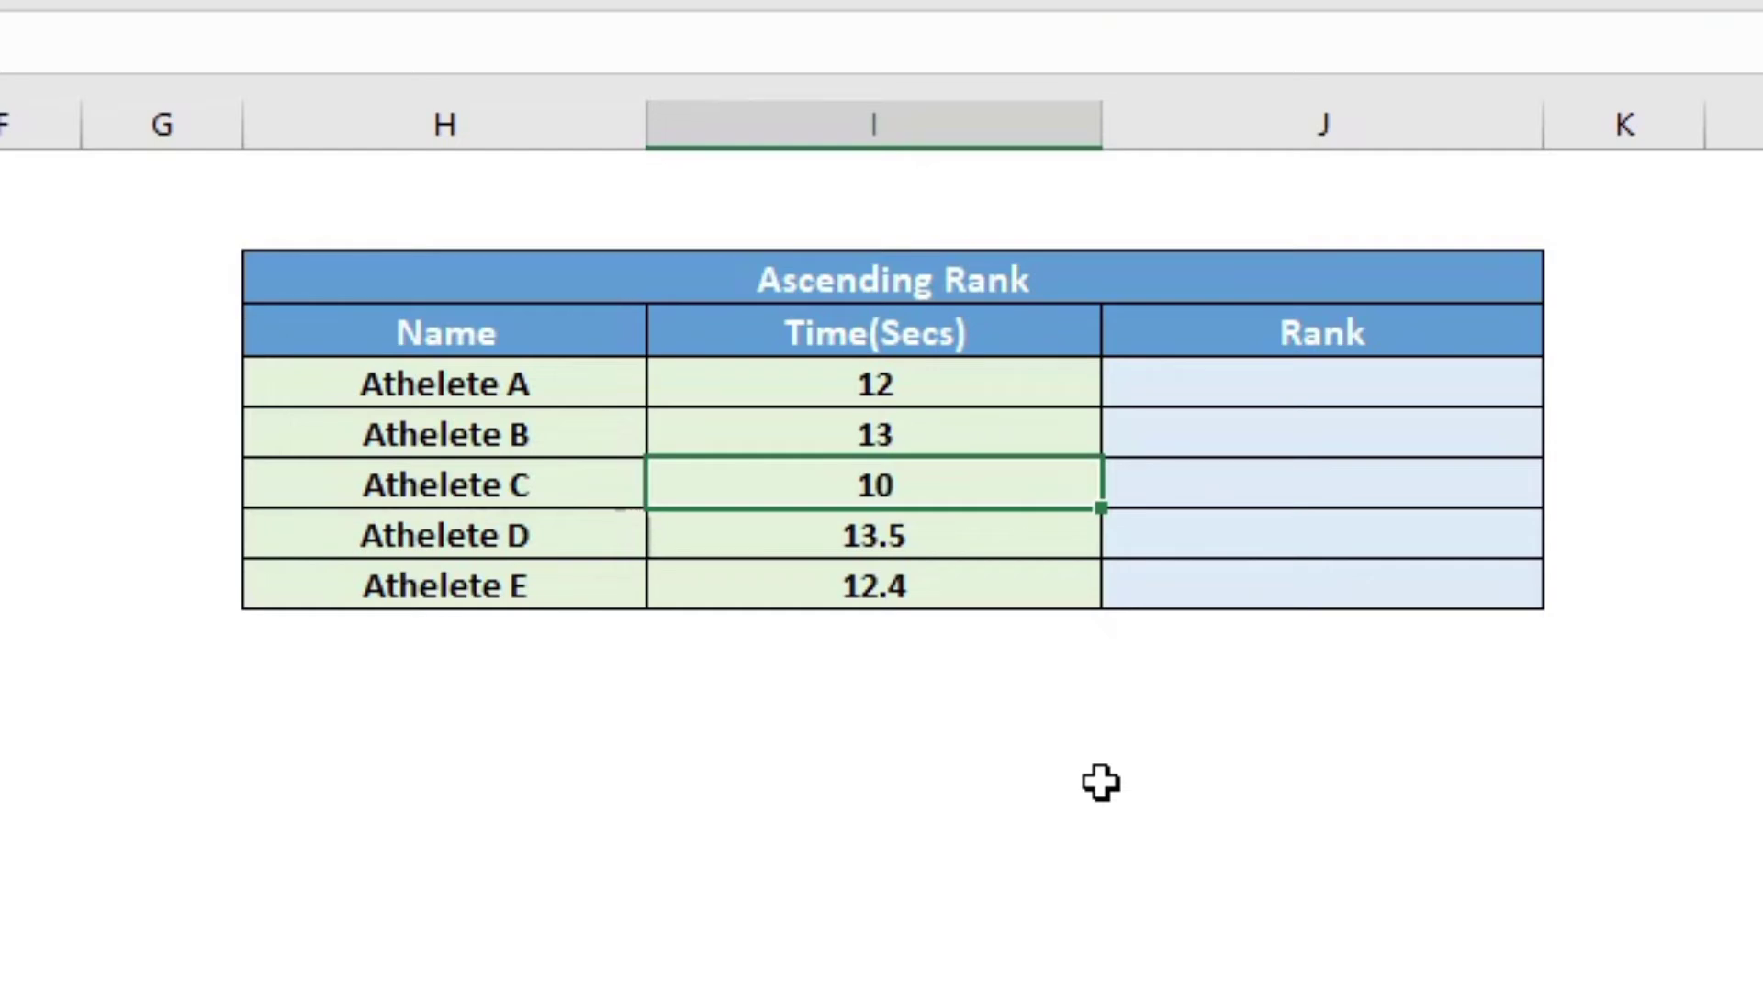
left_click(1248, 385)
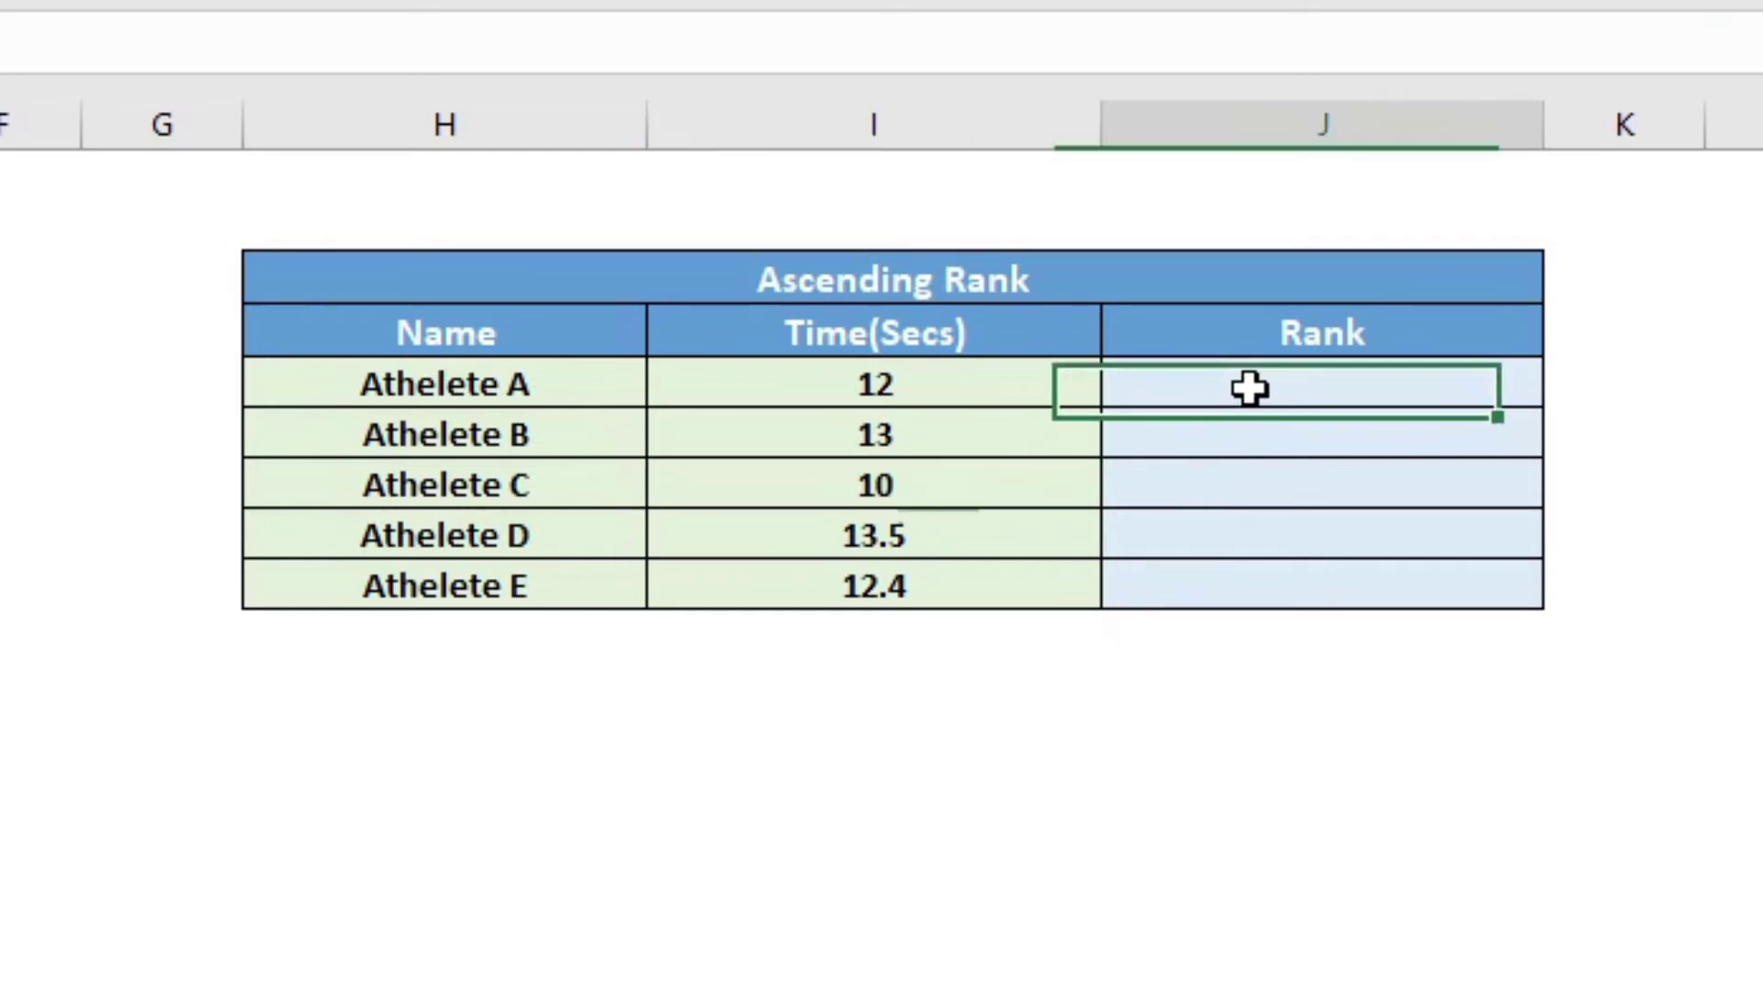
type("=")
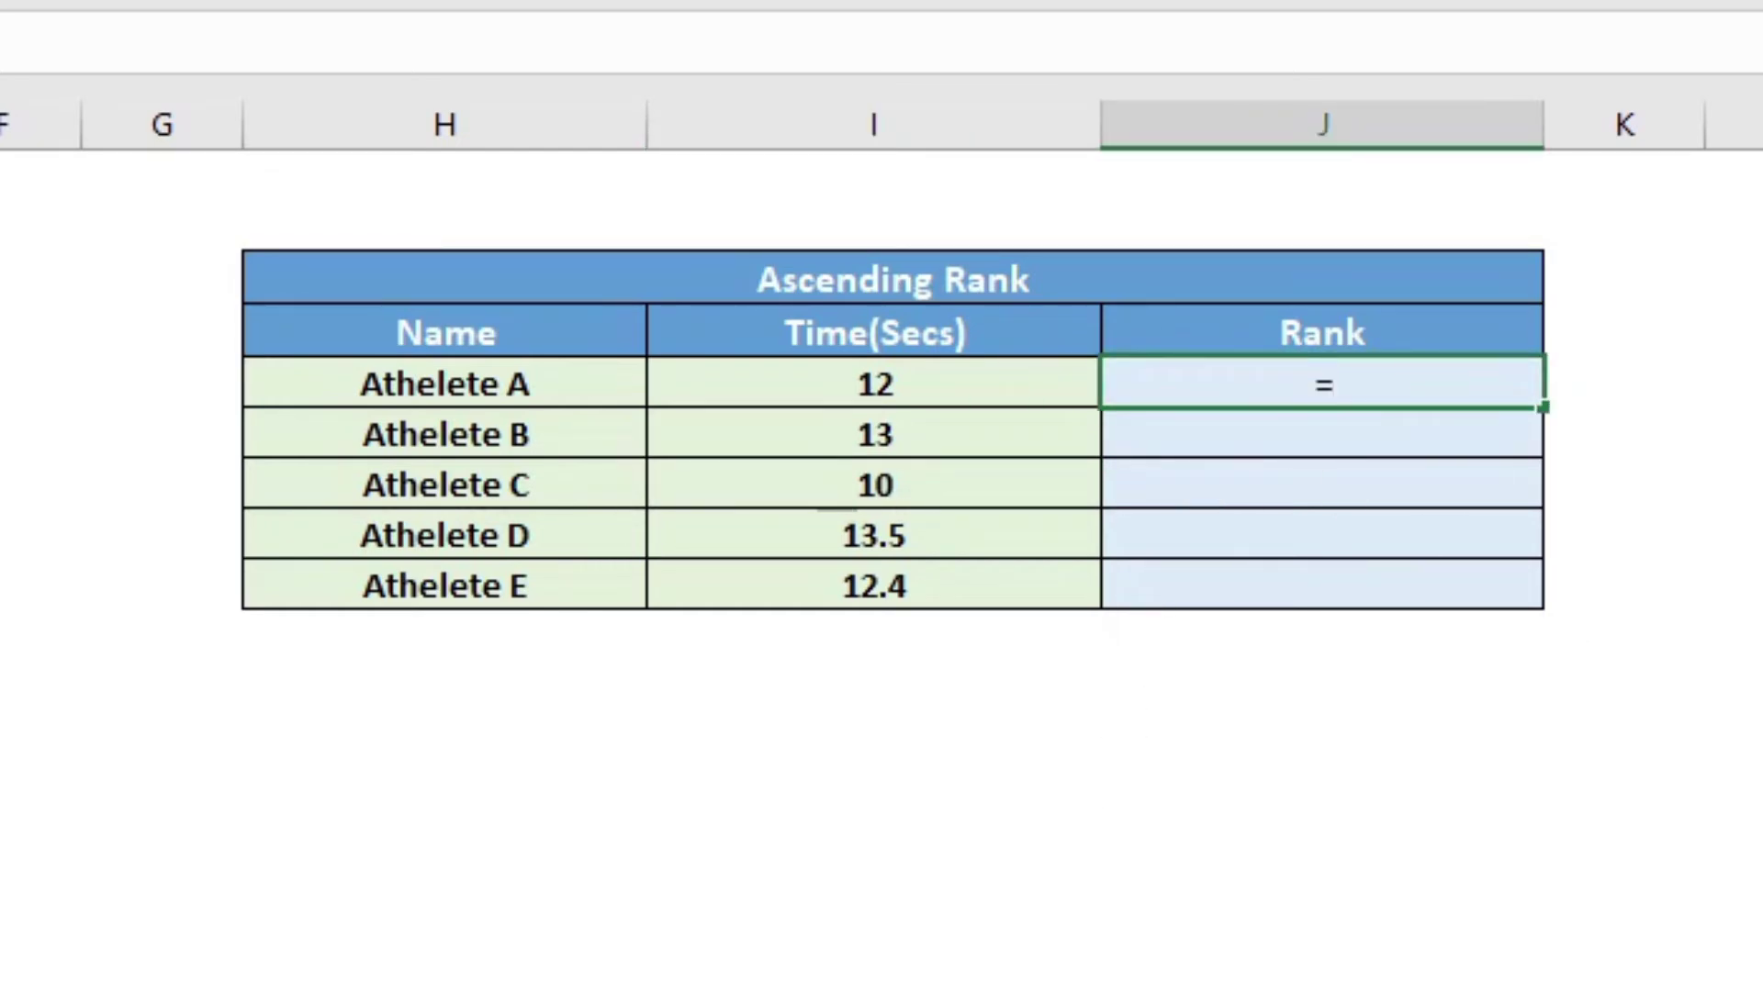
type("rank")
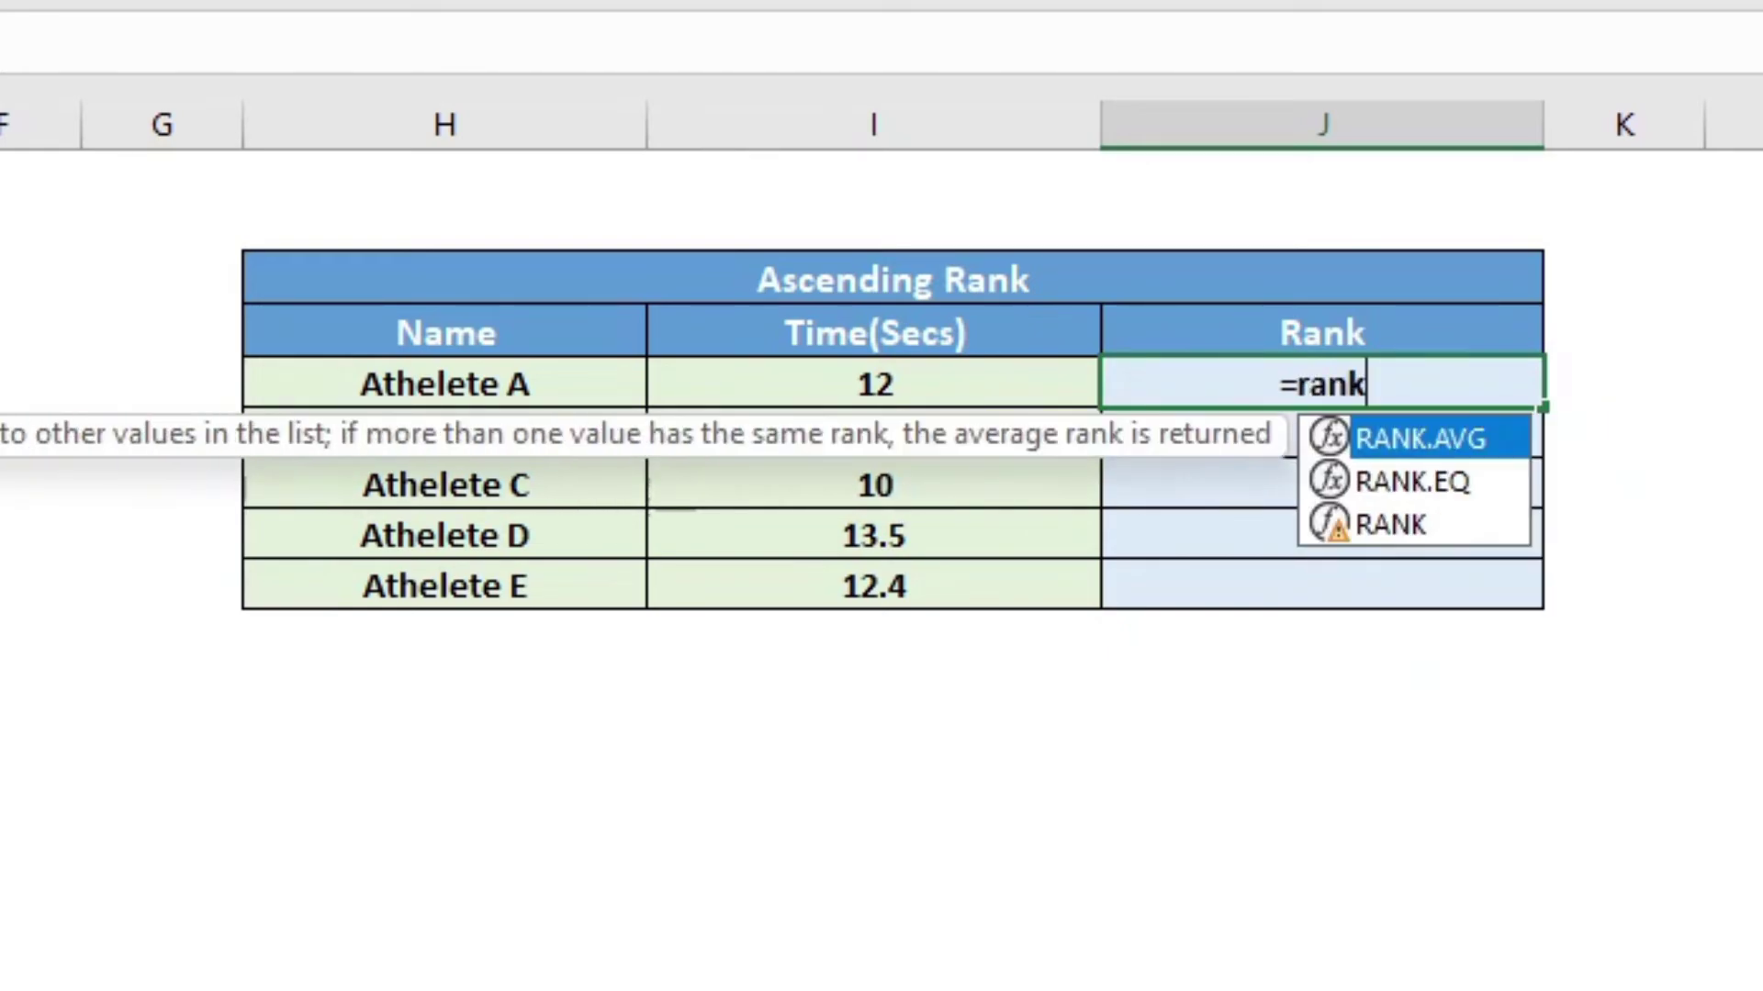
double_click(1451, 481)
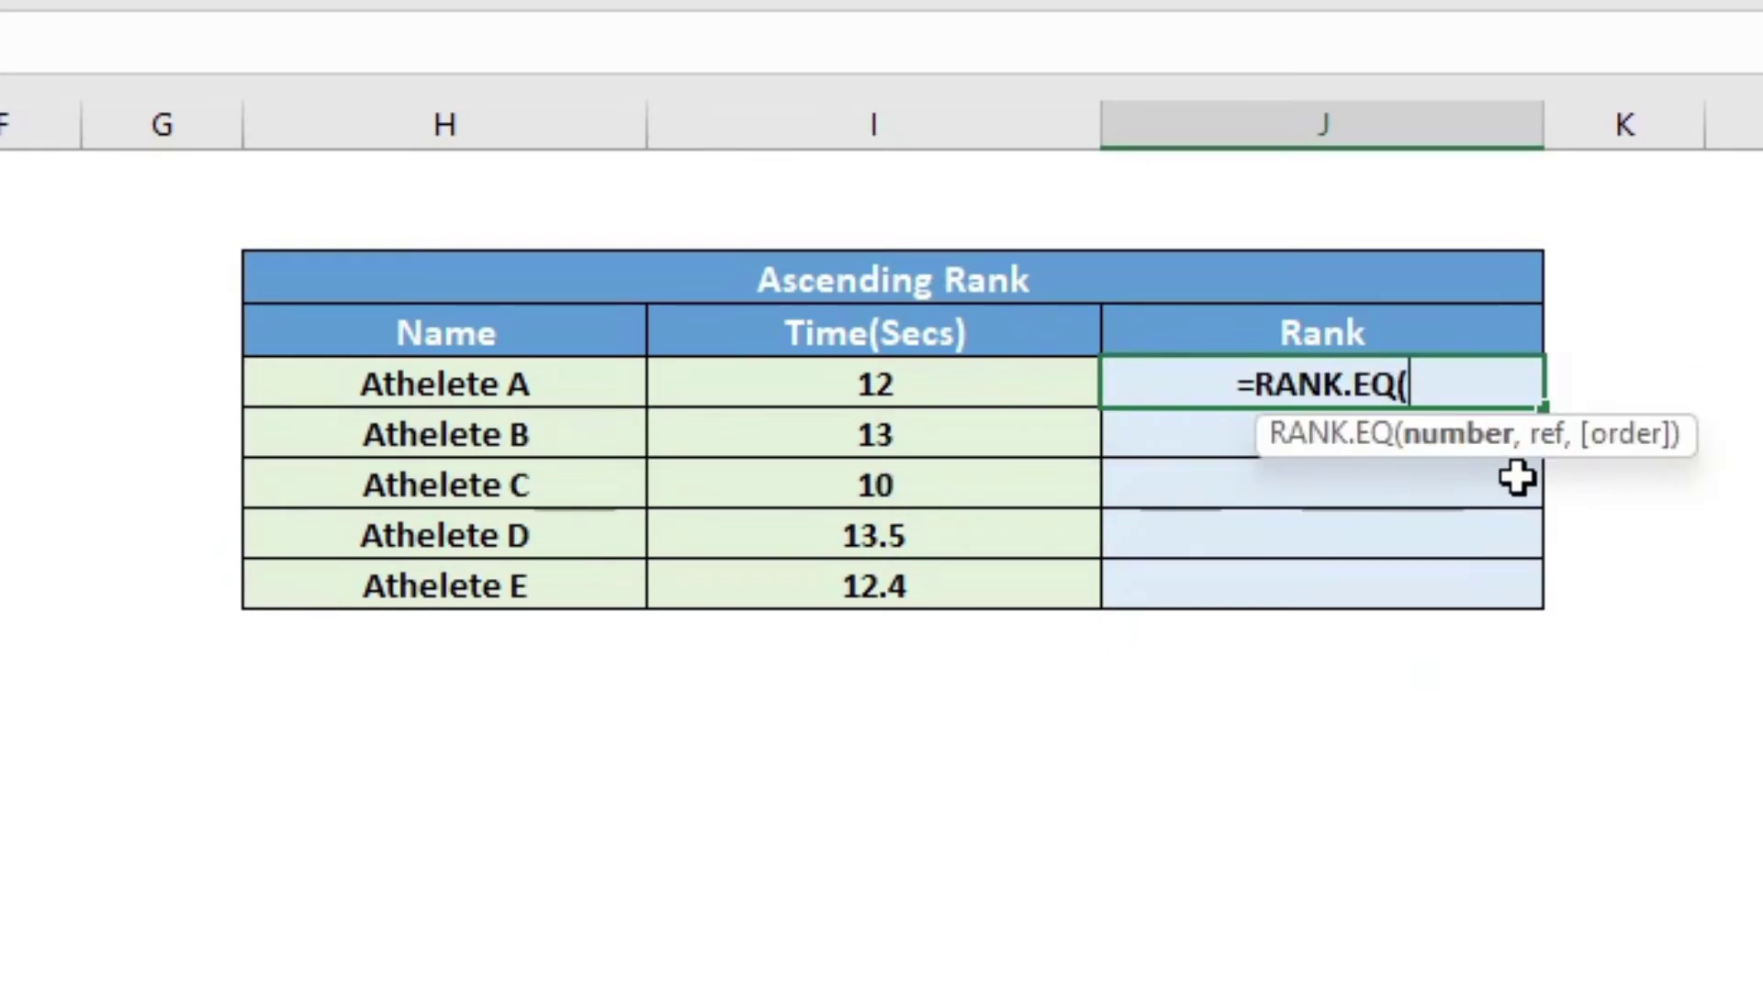
left_click(998, 384)
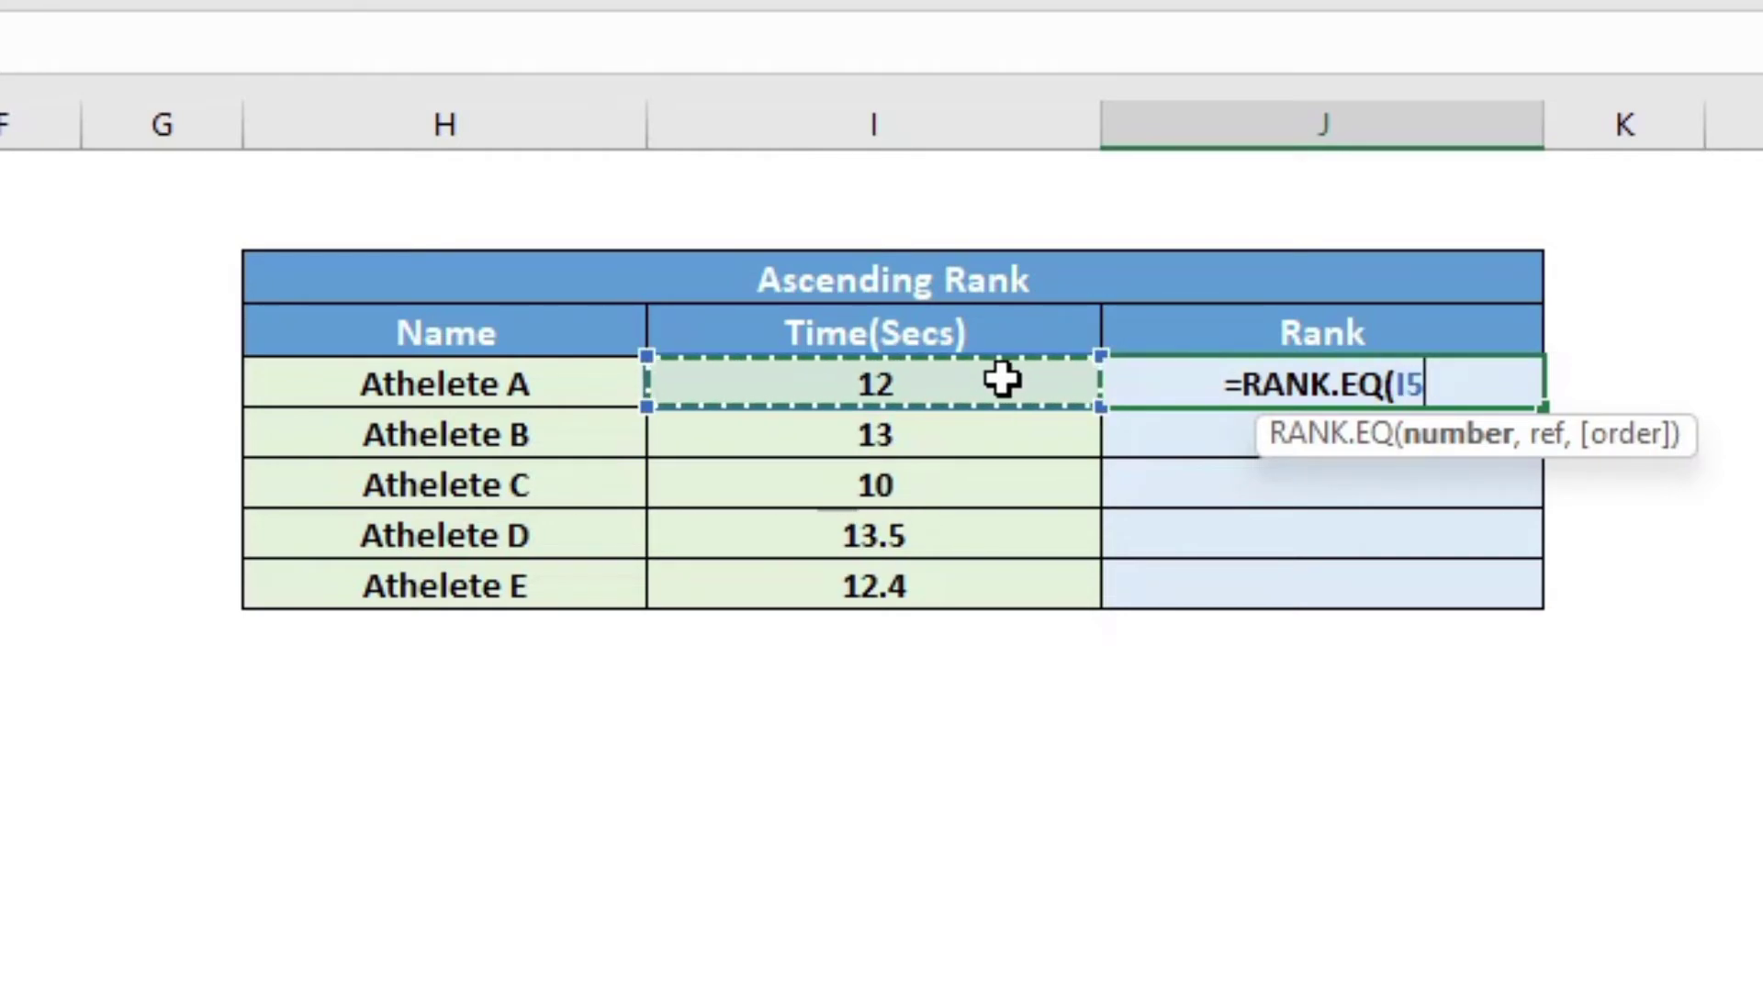
type(",")
left_click_drag(972, 382, 940, 578)
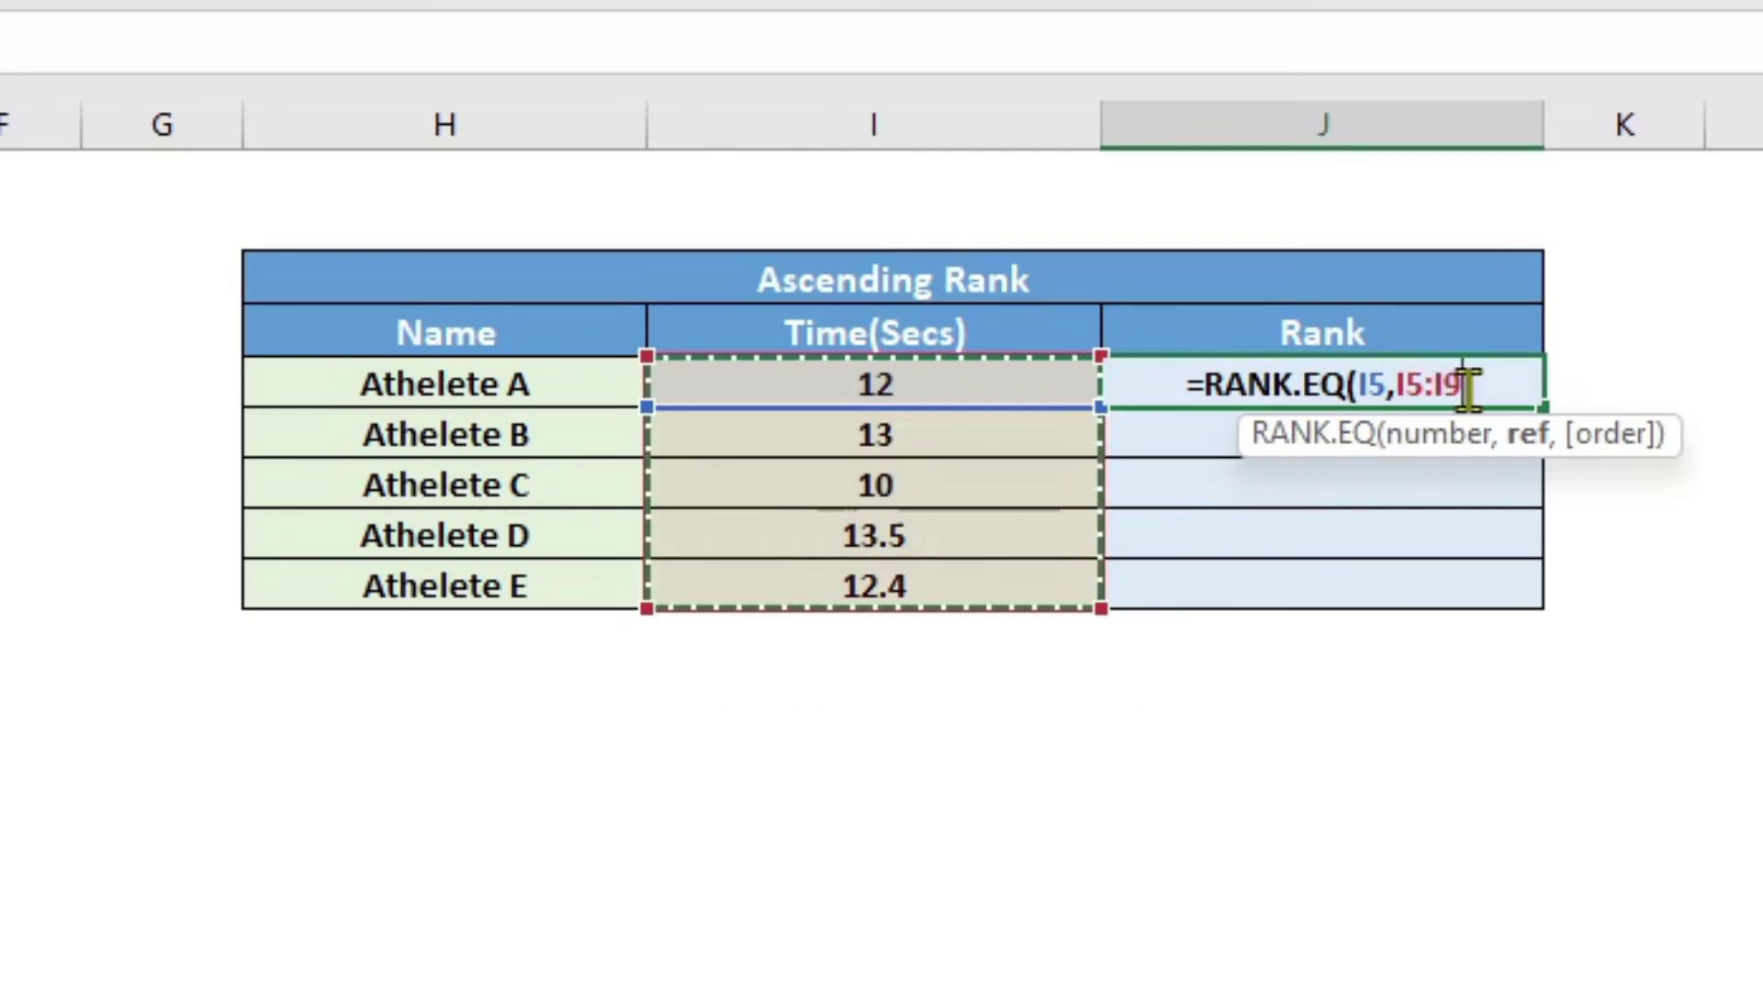
left_click_drag(1466, 385, 1402, 391)
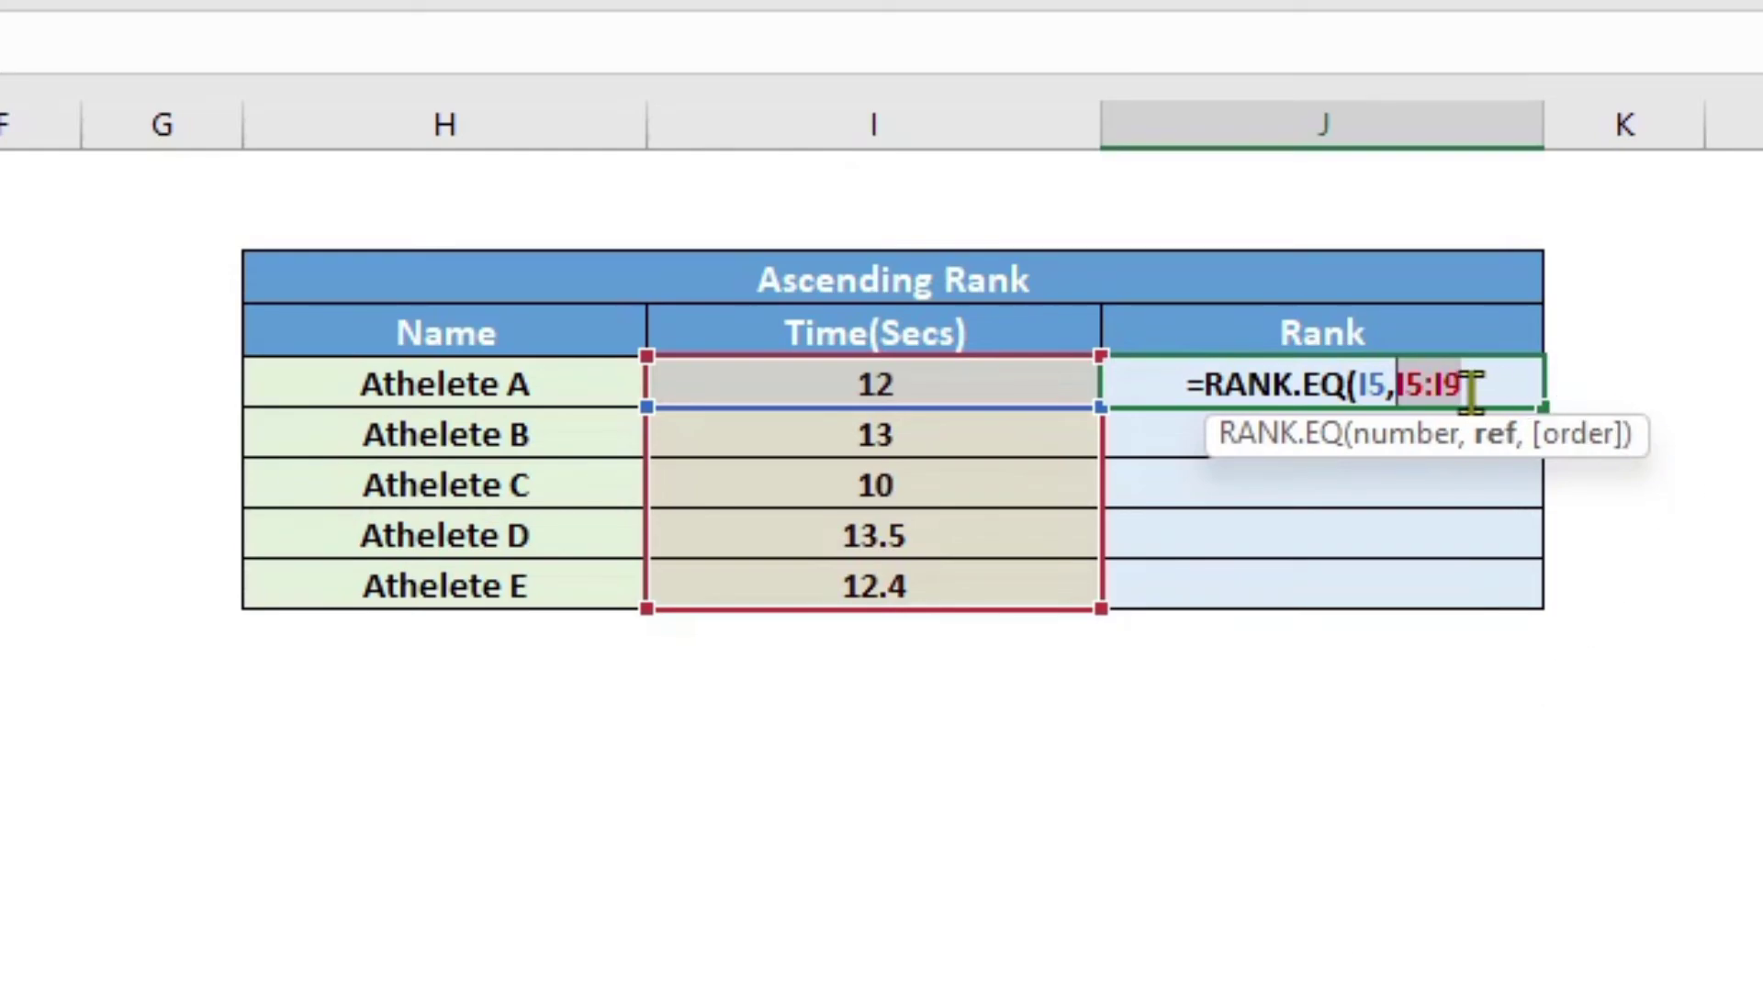
Make the range absolute and finish with ascending order: =RANK.EQ(I5,$I$5:$I$9,1), showing 2.
key("F4")
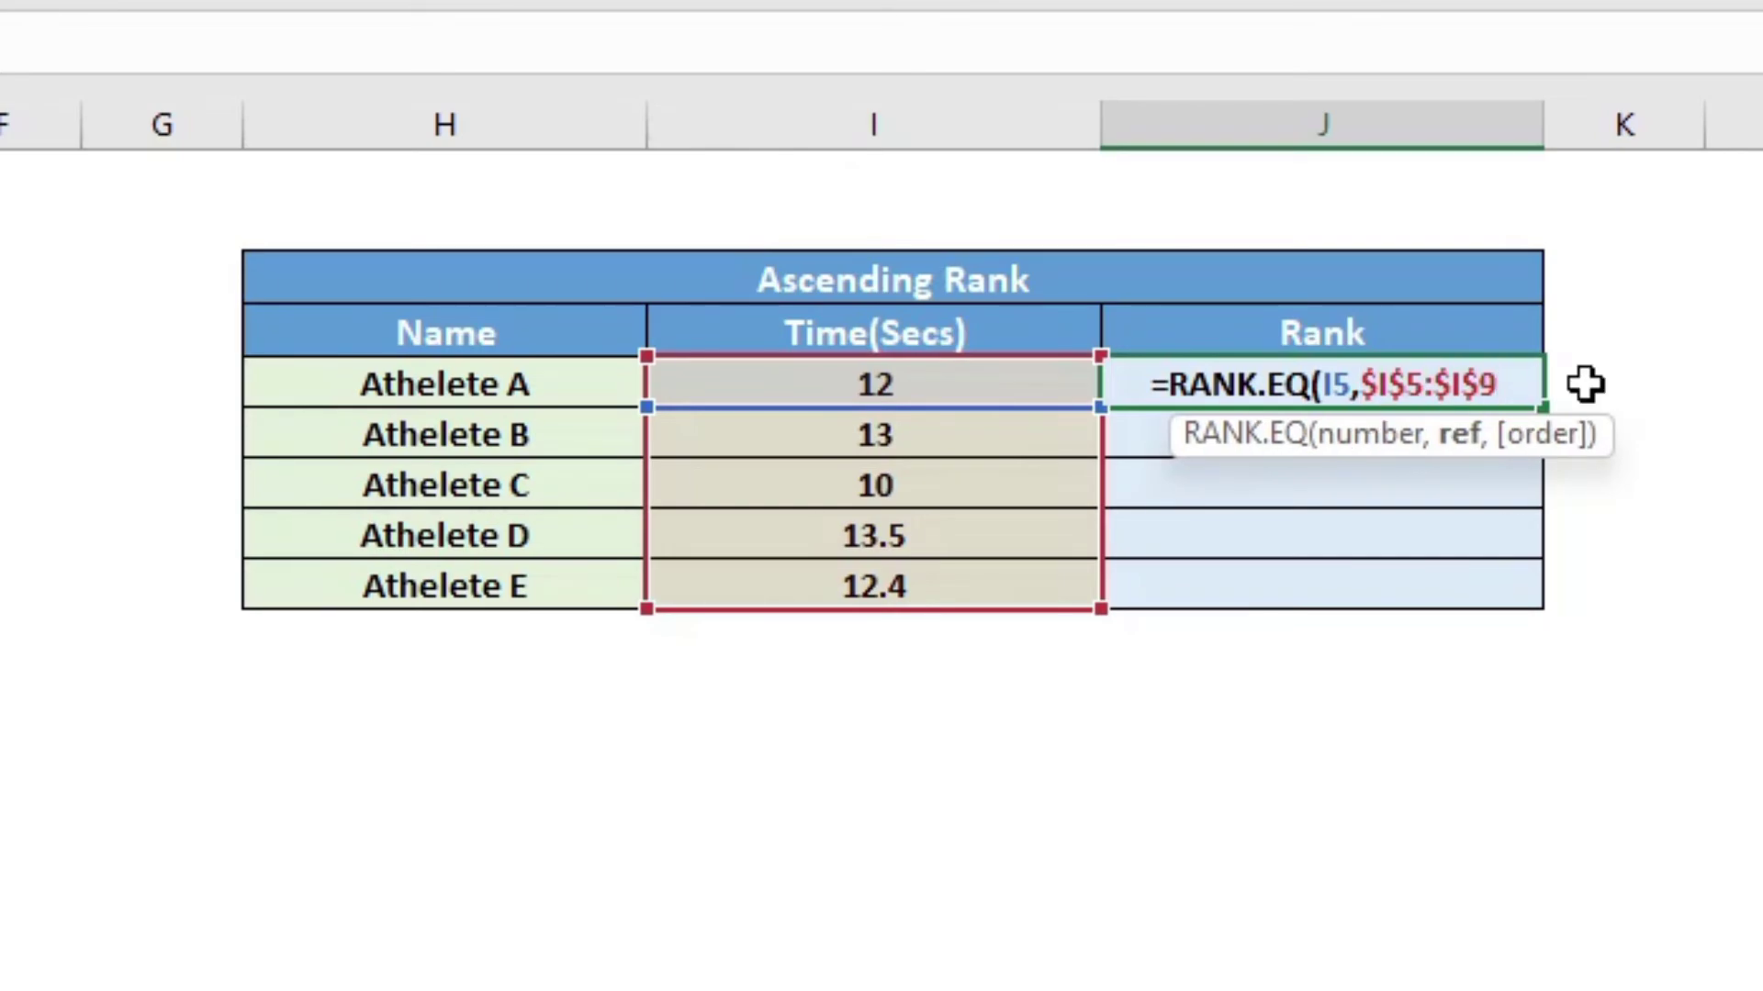
type(",")
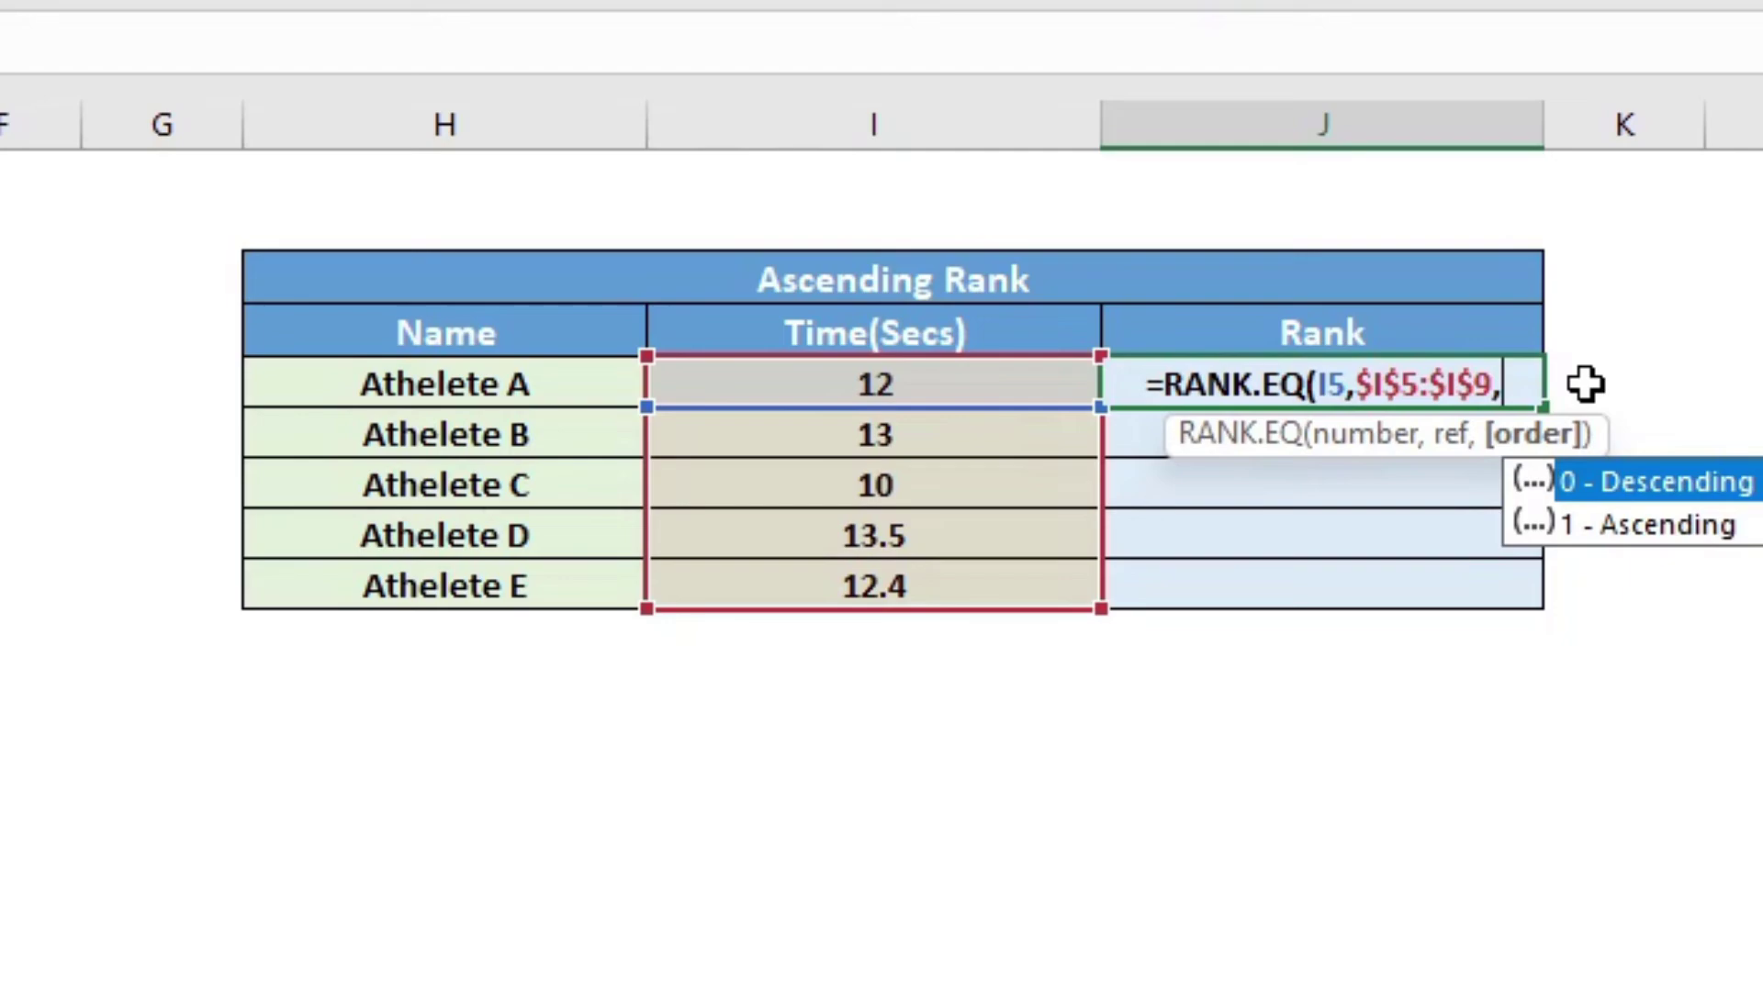
double_click(1660, 521)
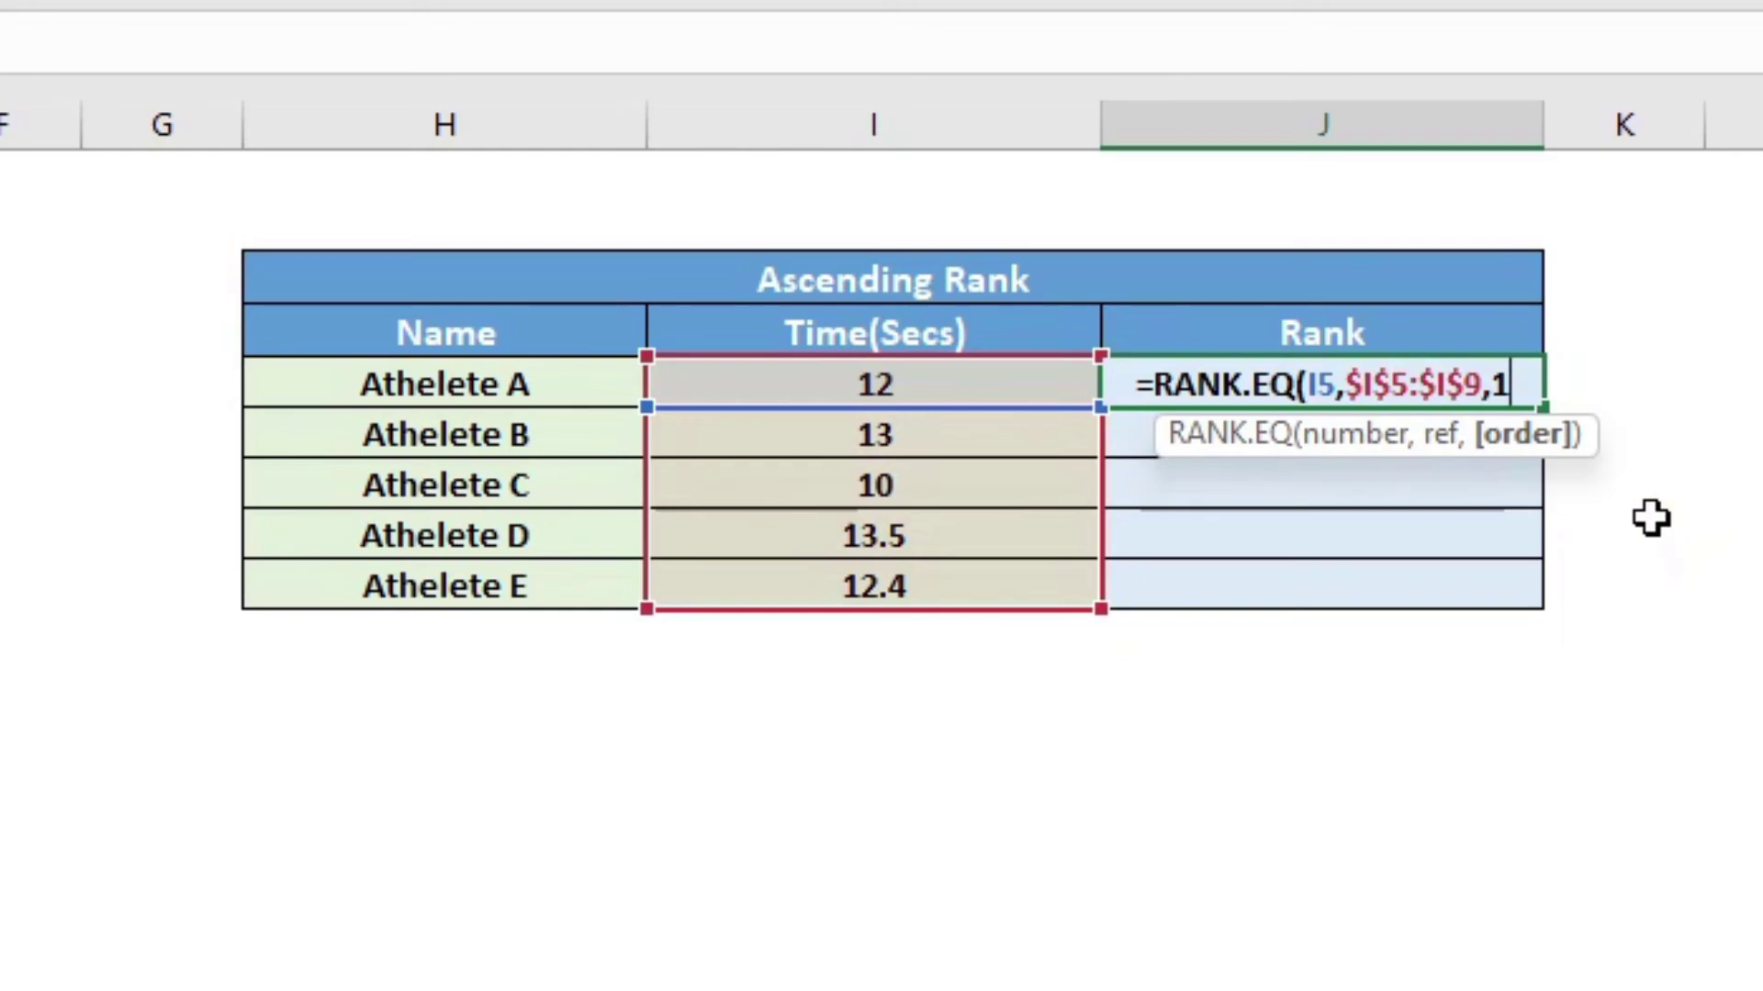
type(")")
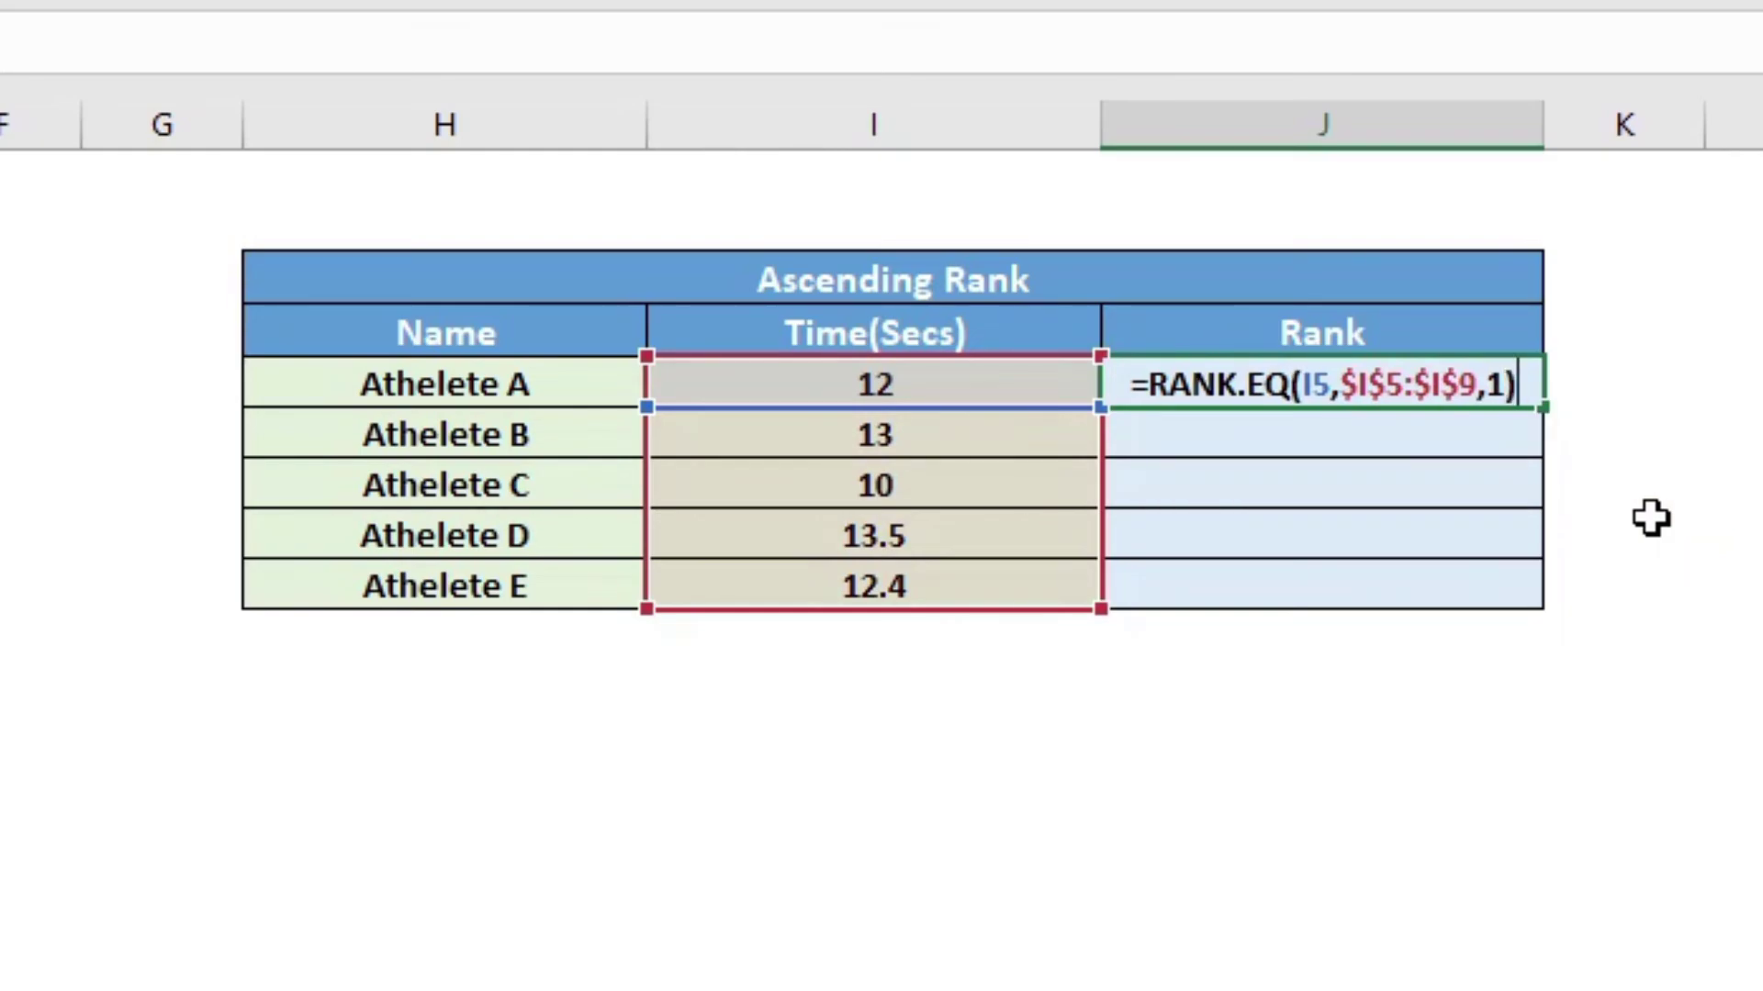
key("Return")
Fill J5's rank formula down to J9, giving 2, 4, 1, 5, 3, then deselect the table.
left_click(1318, 389)
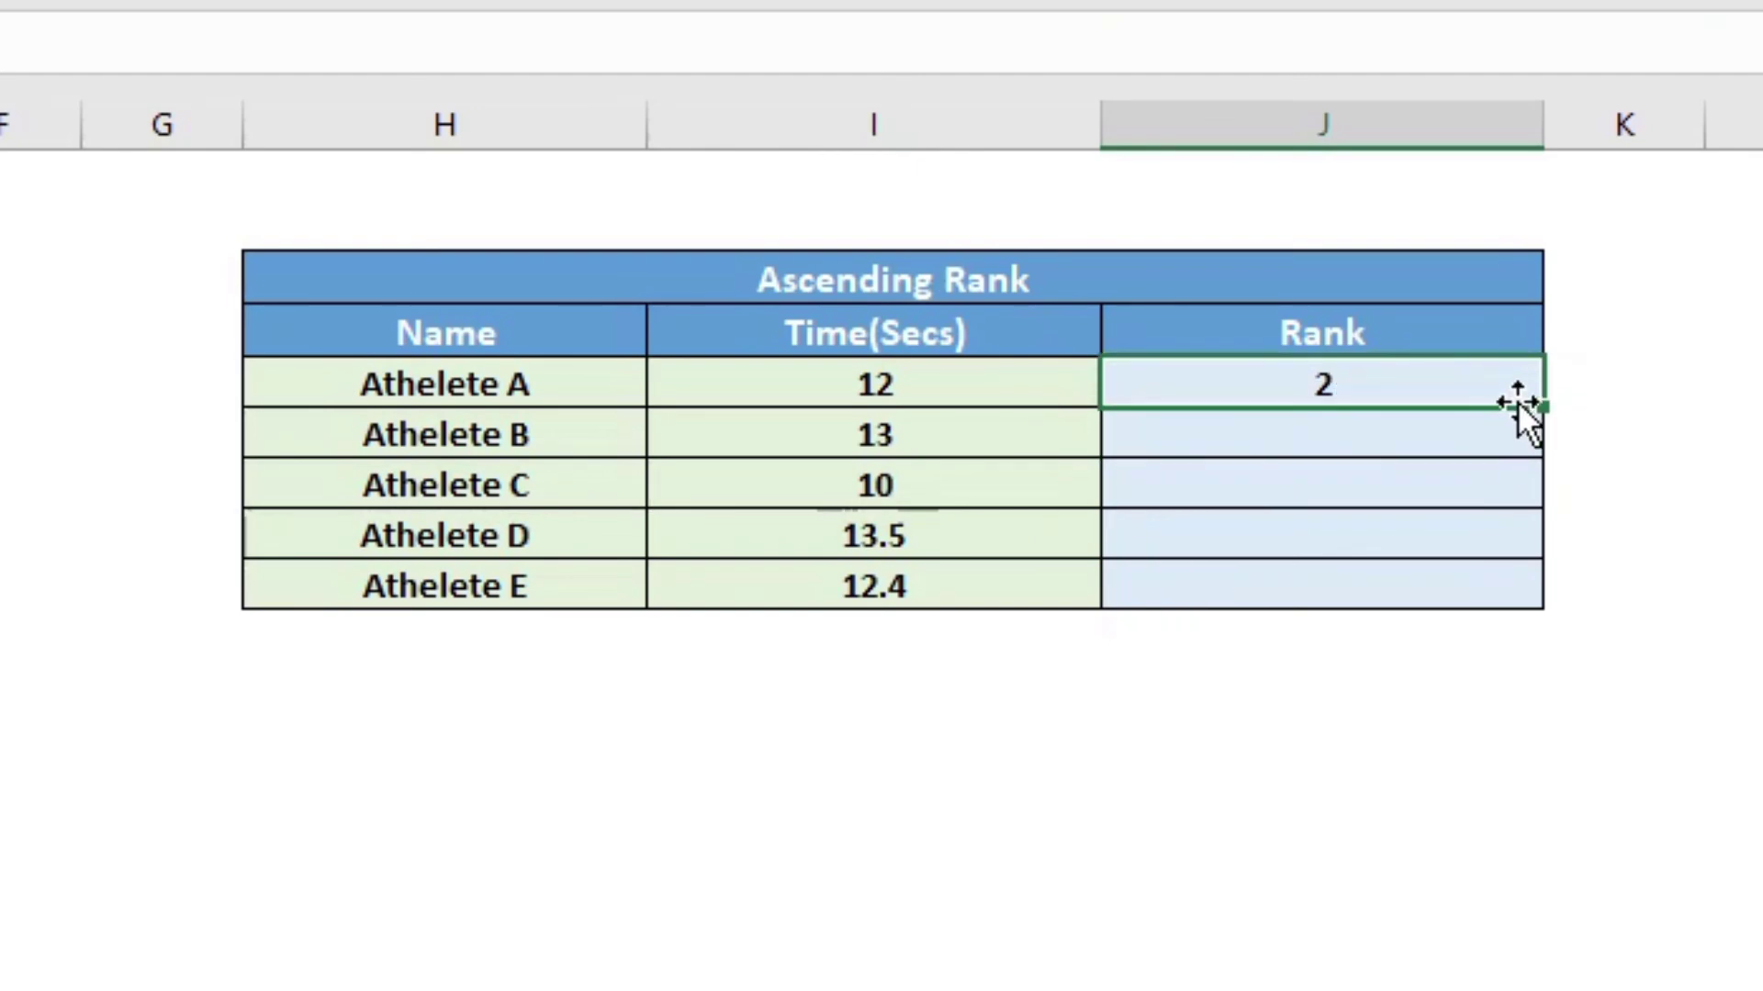
left_click_drag(1551, 405, 1534, 604)
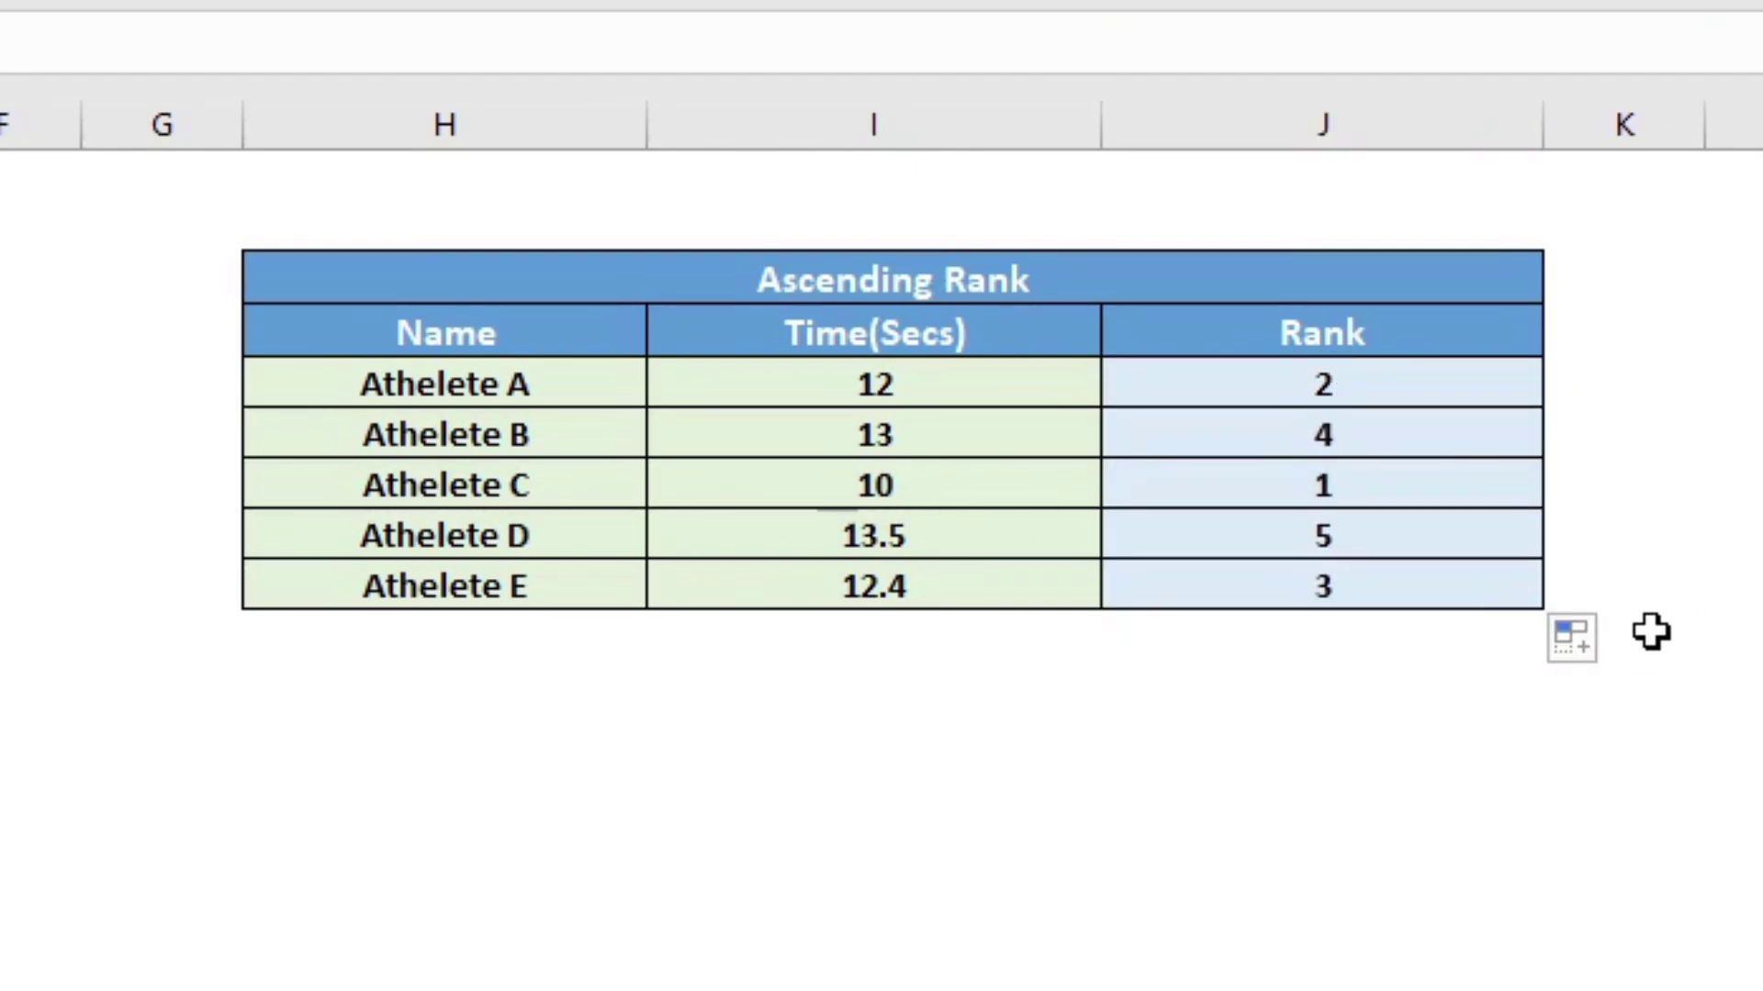
left_click(897, 484)
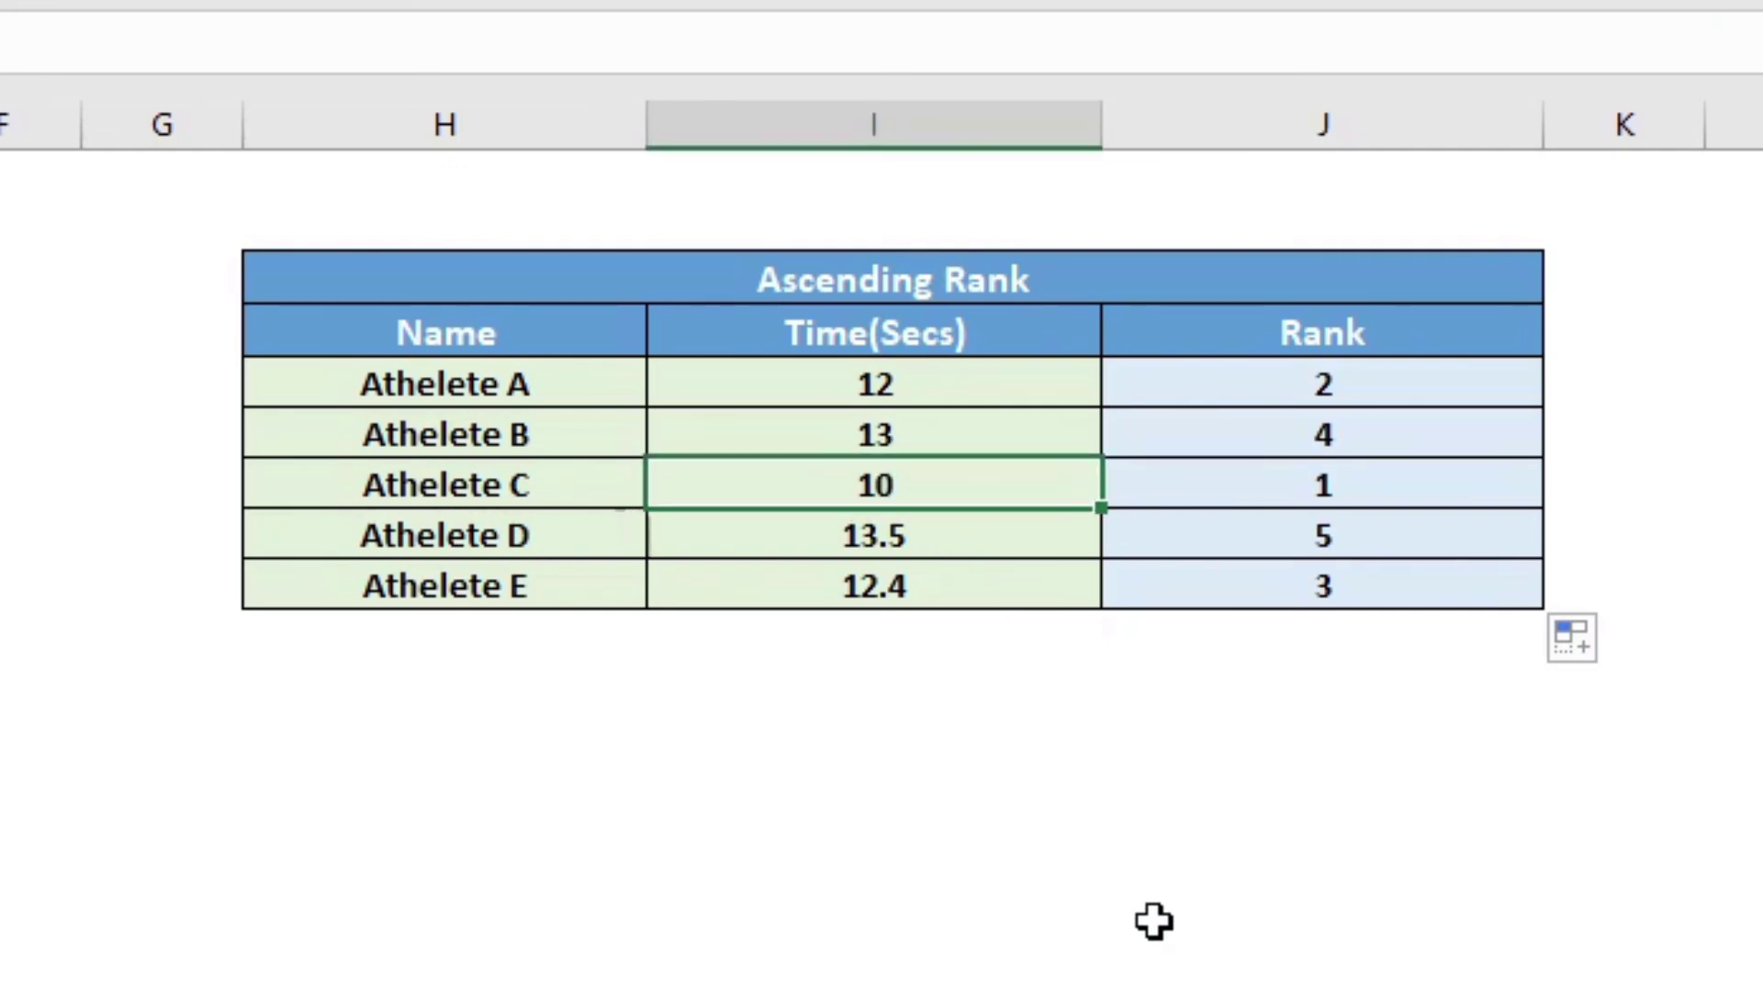
left_click(635, 951)
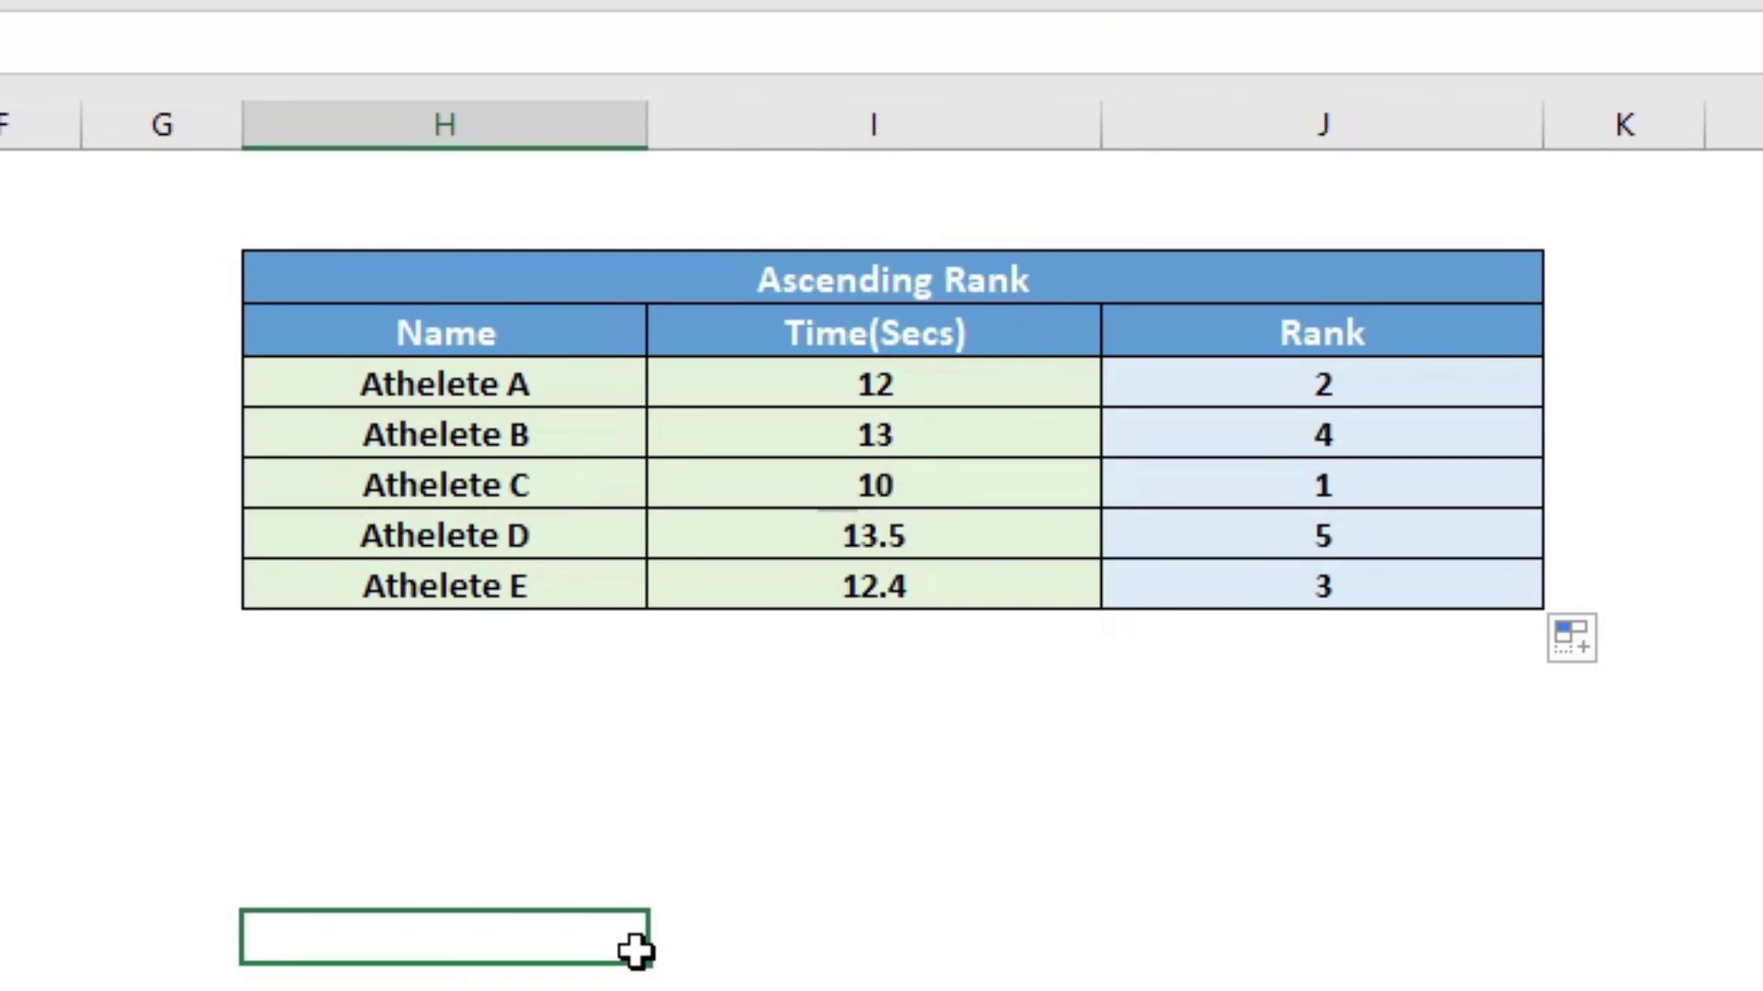